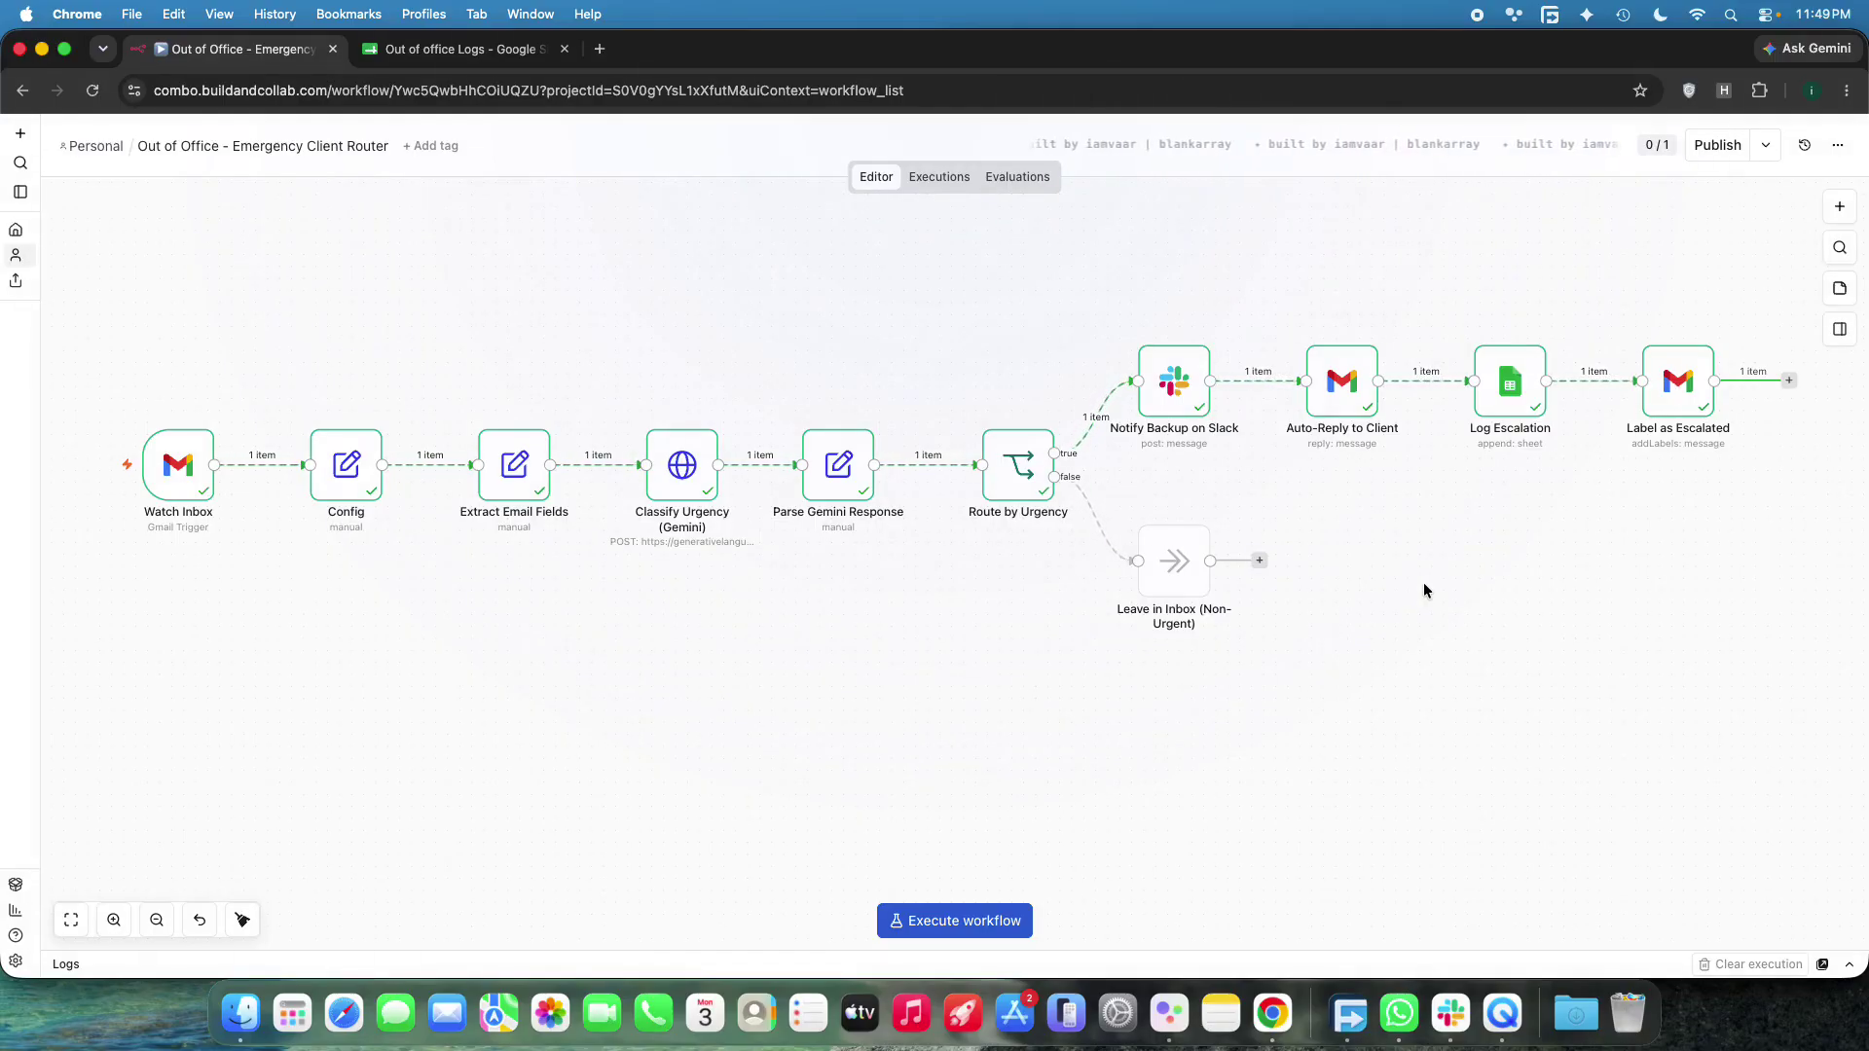
{"action": "left_click_drag", "start_coordinate": [80, 273], "coordinate": [1785, 692]}
{"action": "left_click", "coordinate": [1763, 698]}
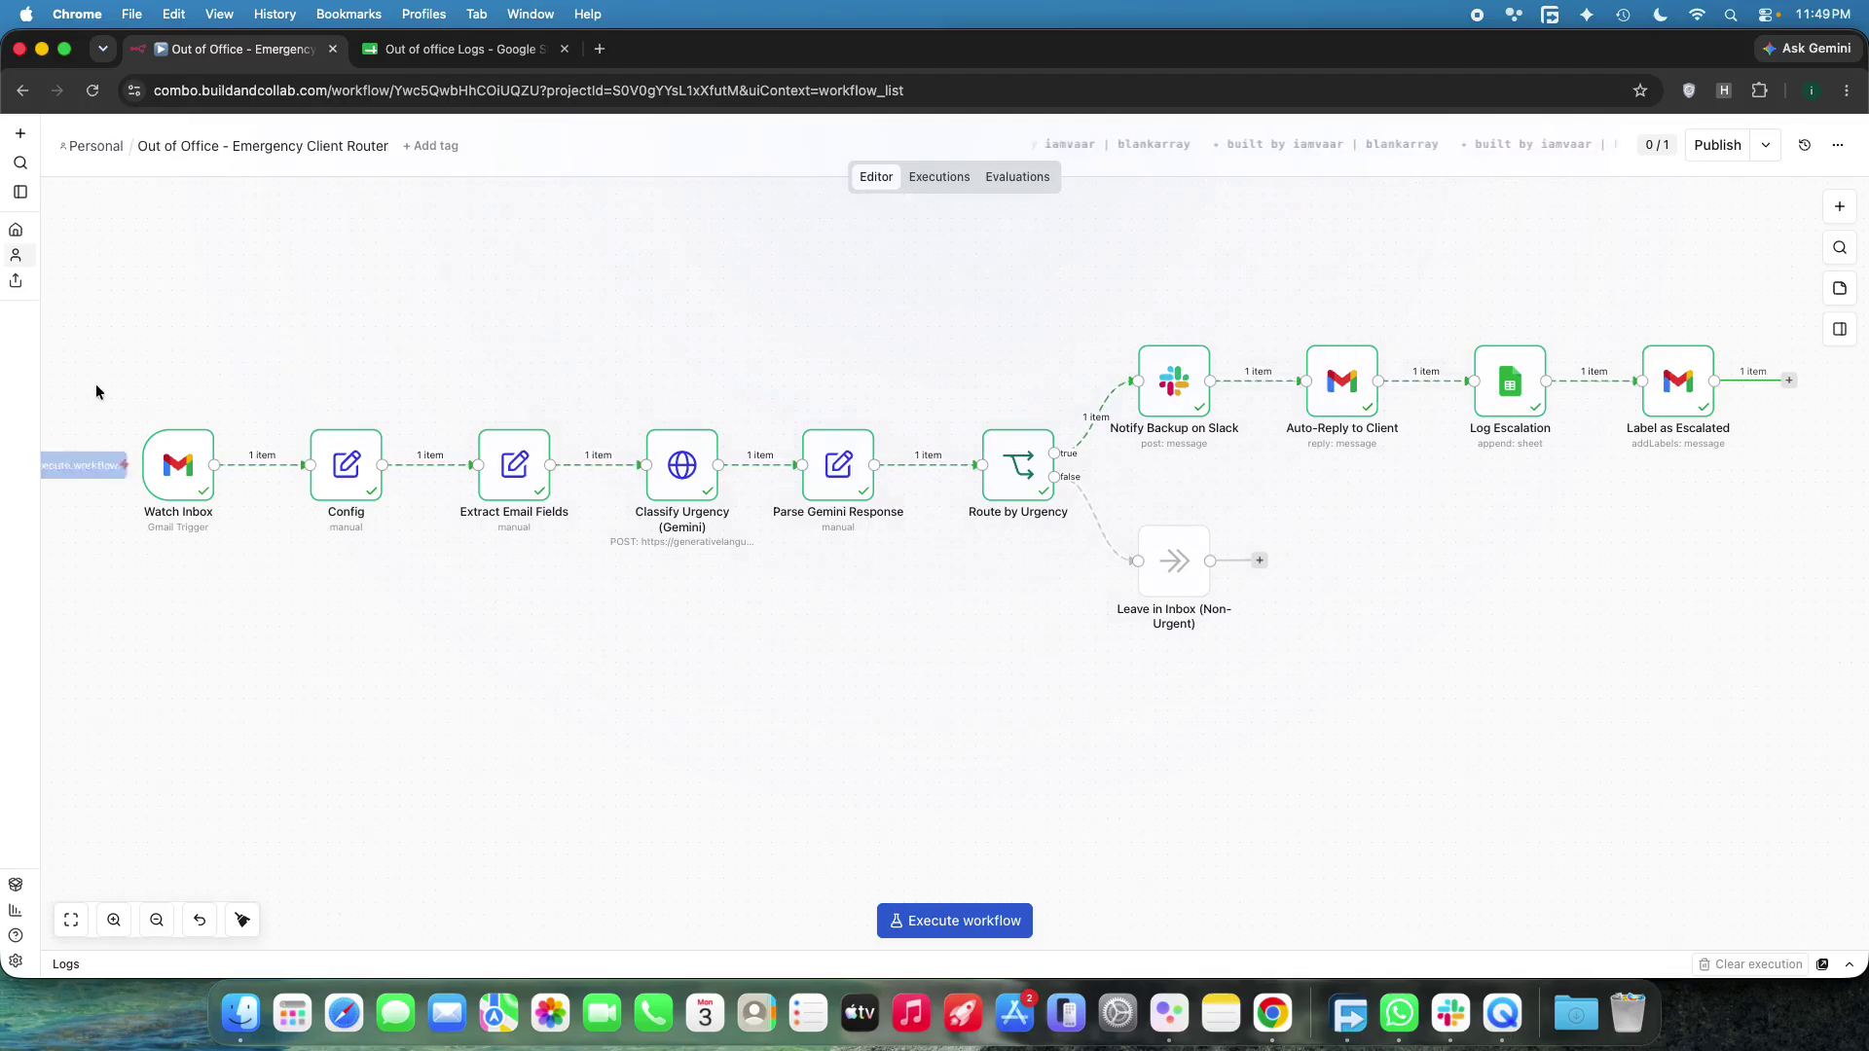
{"action": "left_click_drag", "start_coordinate": [120, 335], "coordinate": [1769, 634]}
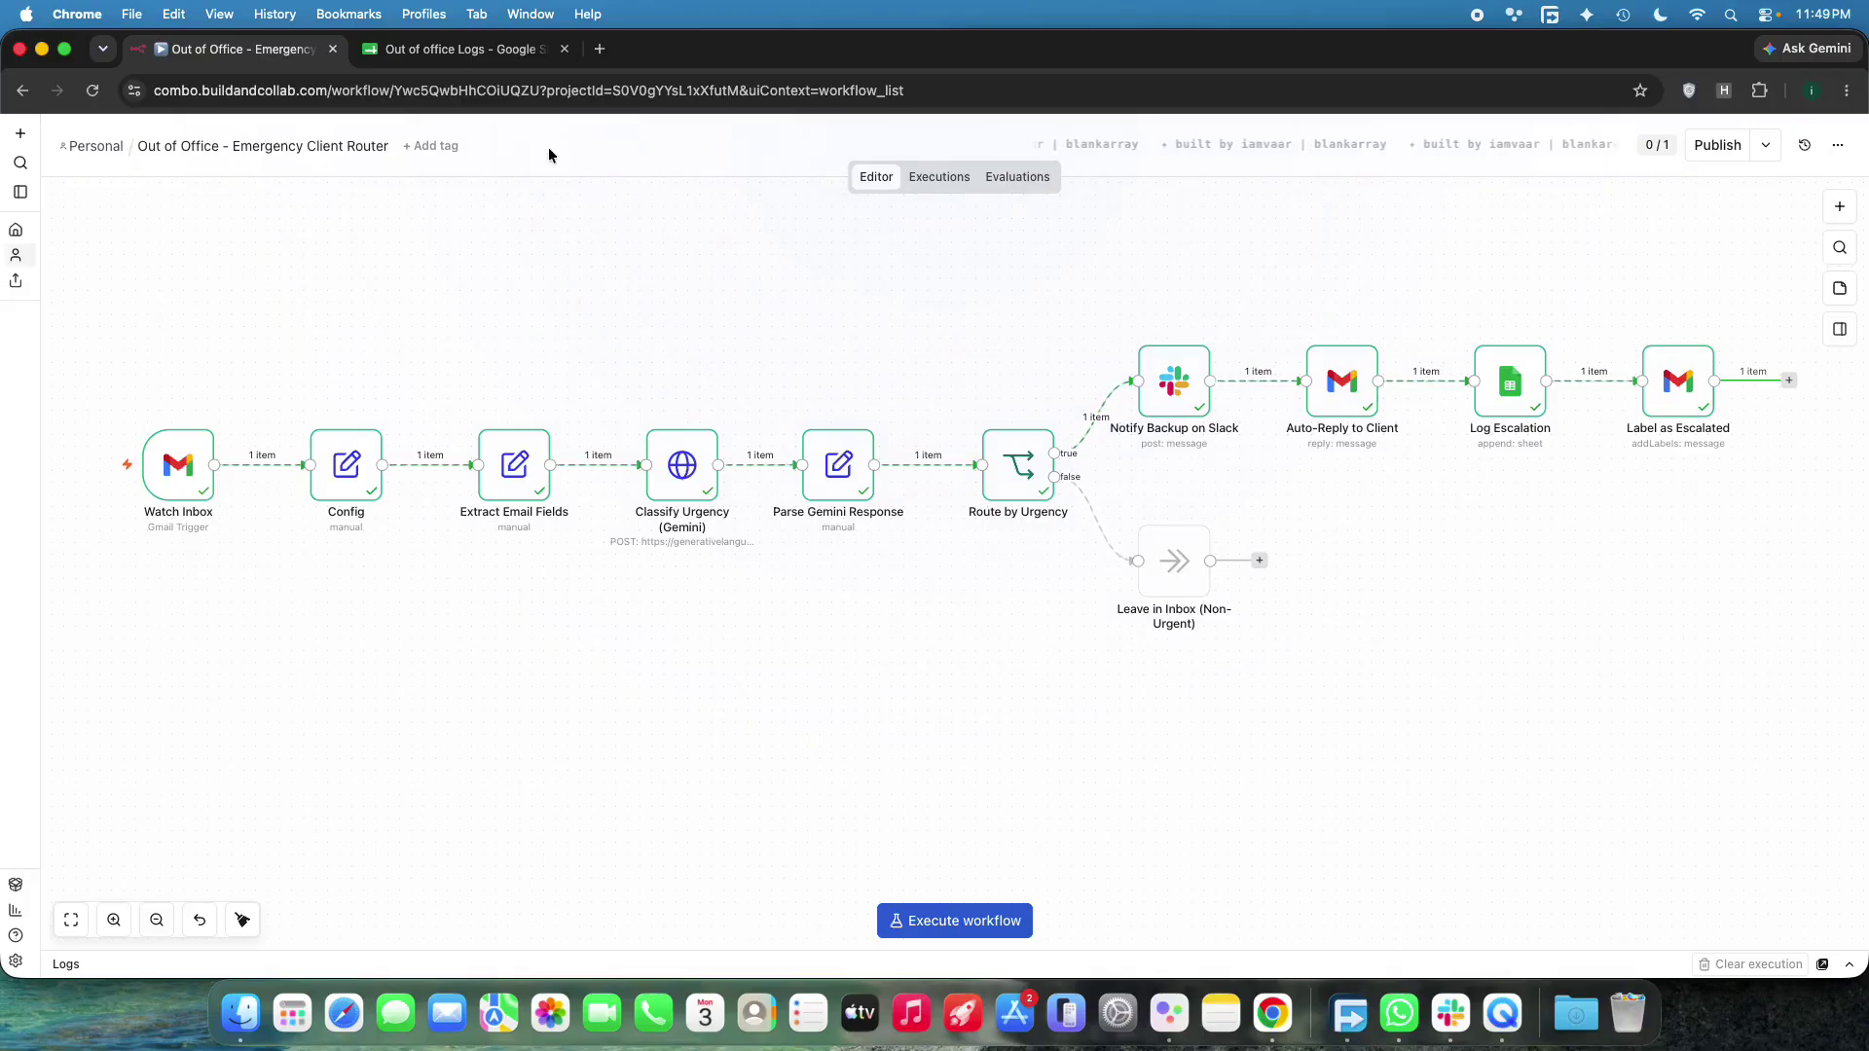
{"action": "left_click_drag", "start_coordinate": [96, 274], "coordinate": [1833, 685]}
{"action": "left_click", "coordinate": [1652, 685]}
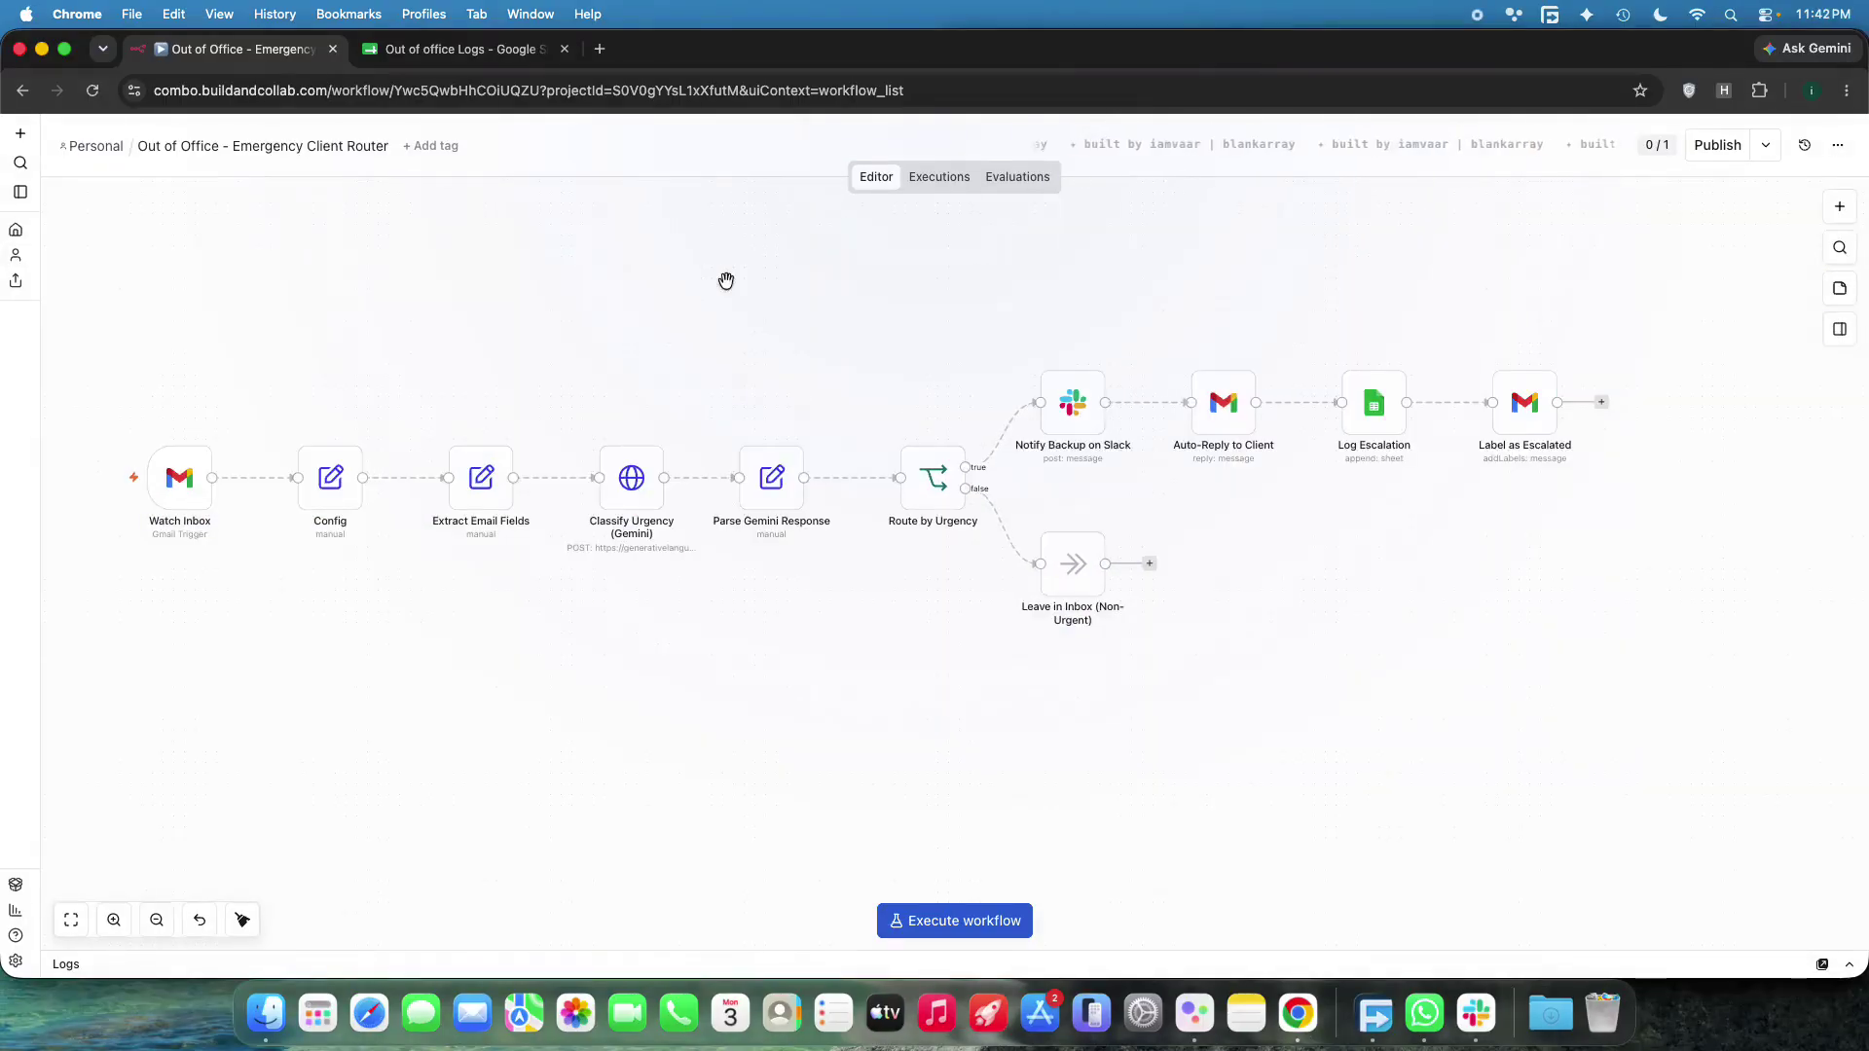
{"action": "left_click_drag", "start_coordinate": [727, 285], "coordinate": [780, 285]}
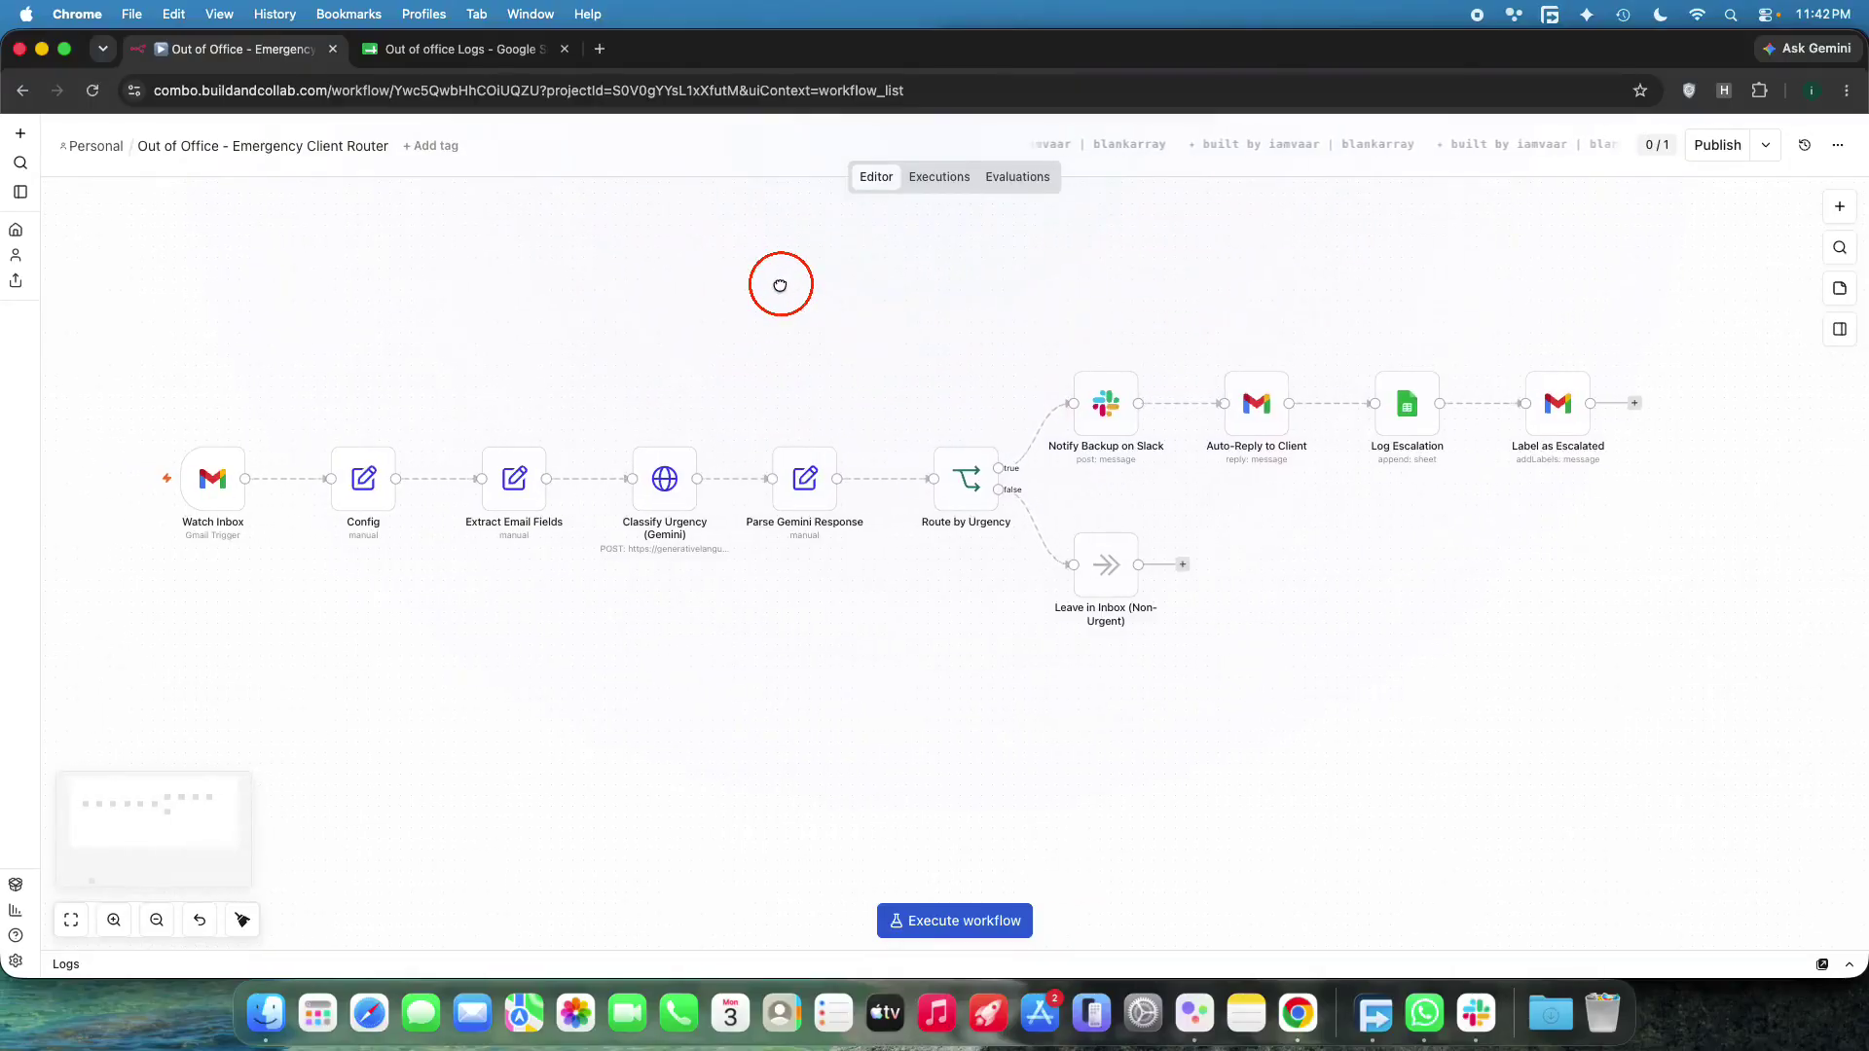
Switch to the Xiaomi Interconnectivity phone mirror and check the Gmail inbox for the "Application is crashed" email, then return to the workflow
{"action": "right_click", "coordinate": [1194, 1012]}
{"action": "left_click", "coordinate": [1255, 751]}
{"action": "left_click", "coordinate": [1261, 336]}
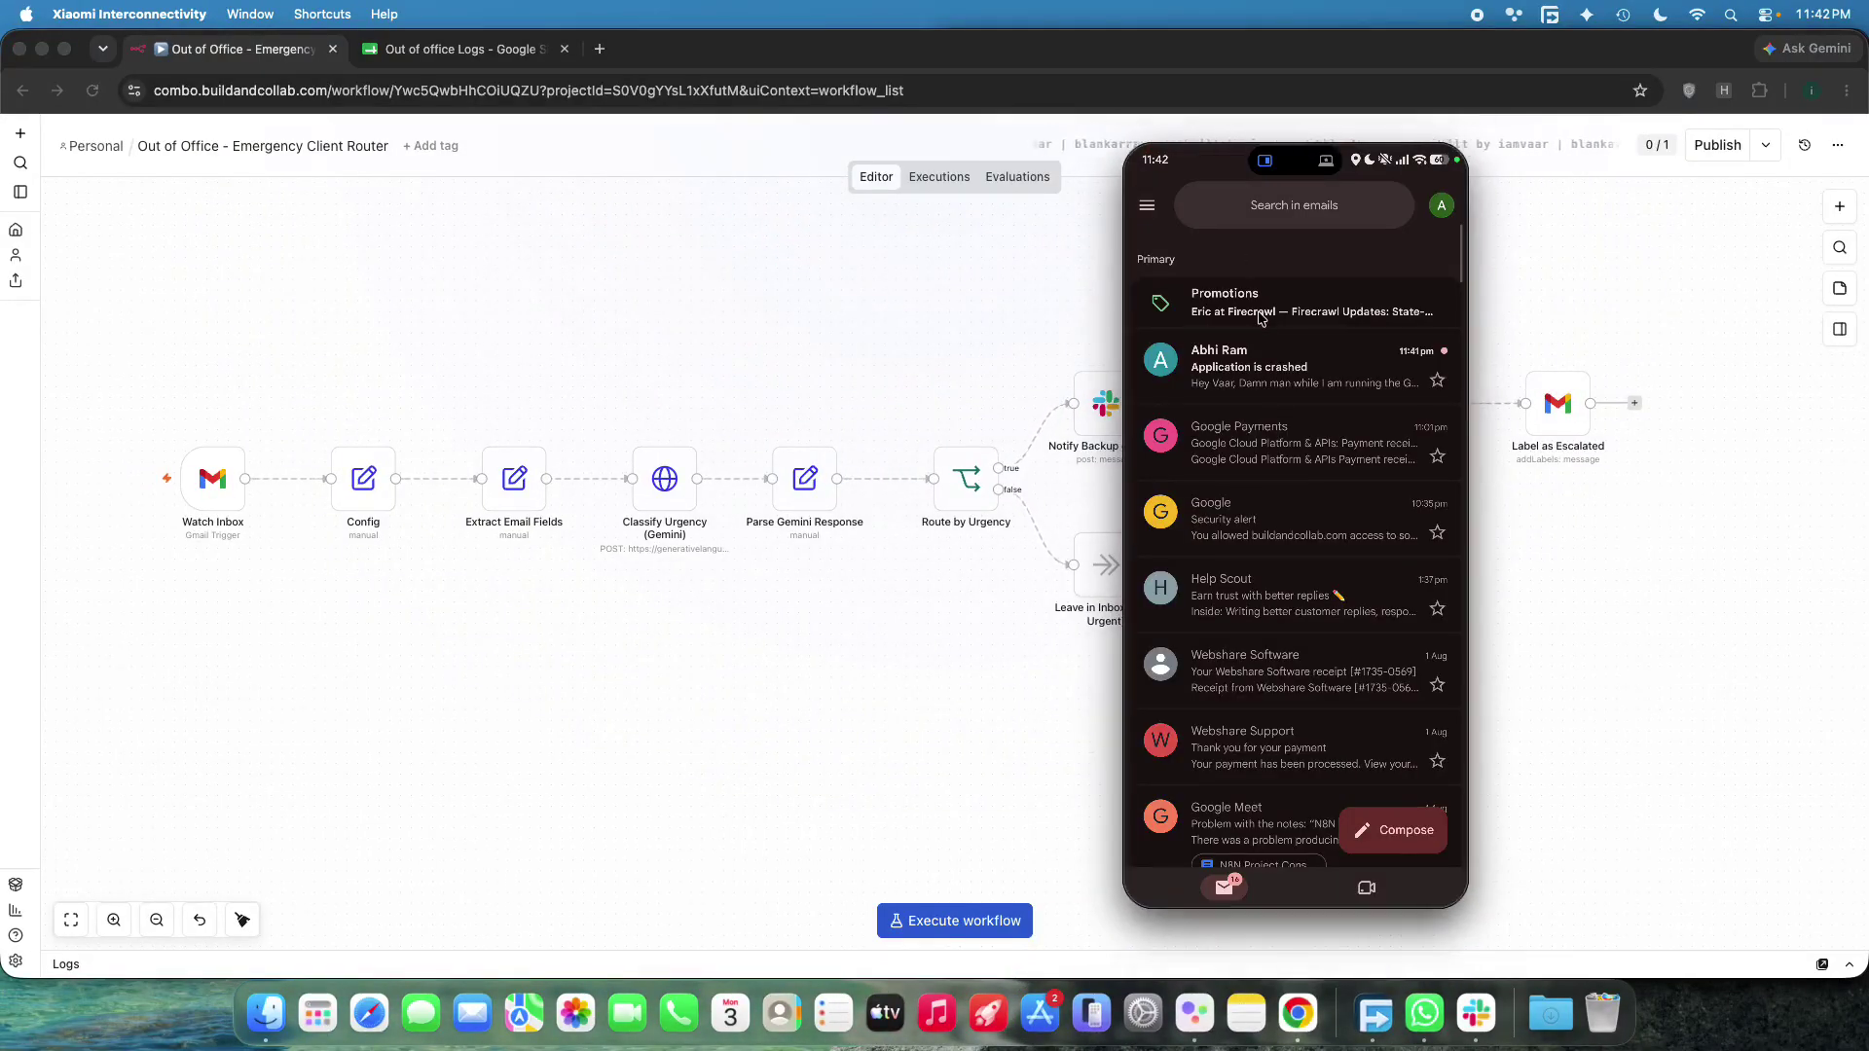
{"action": "left_click", "coordinate": [820, 303]}
Execute the Out of Office workflow from the Watch Inbox trigger and follow the run through to the Label as Escalated node
{"action": "scroll", "coordinate": [125, 491], "scroll_direction": "up", "scroll_amount": 5}
{"action": "scroll", "coordinate": [471, 659], "scroll_direction": "left", "scroll_amount": 3}
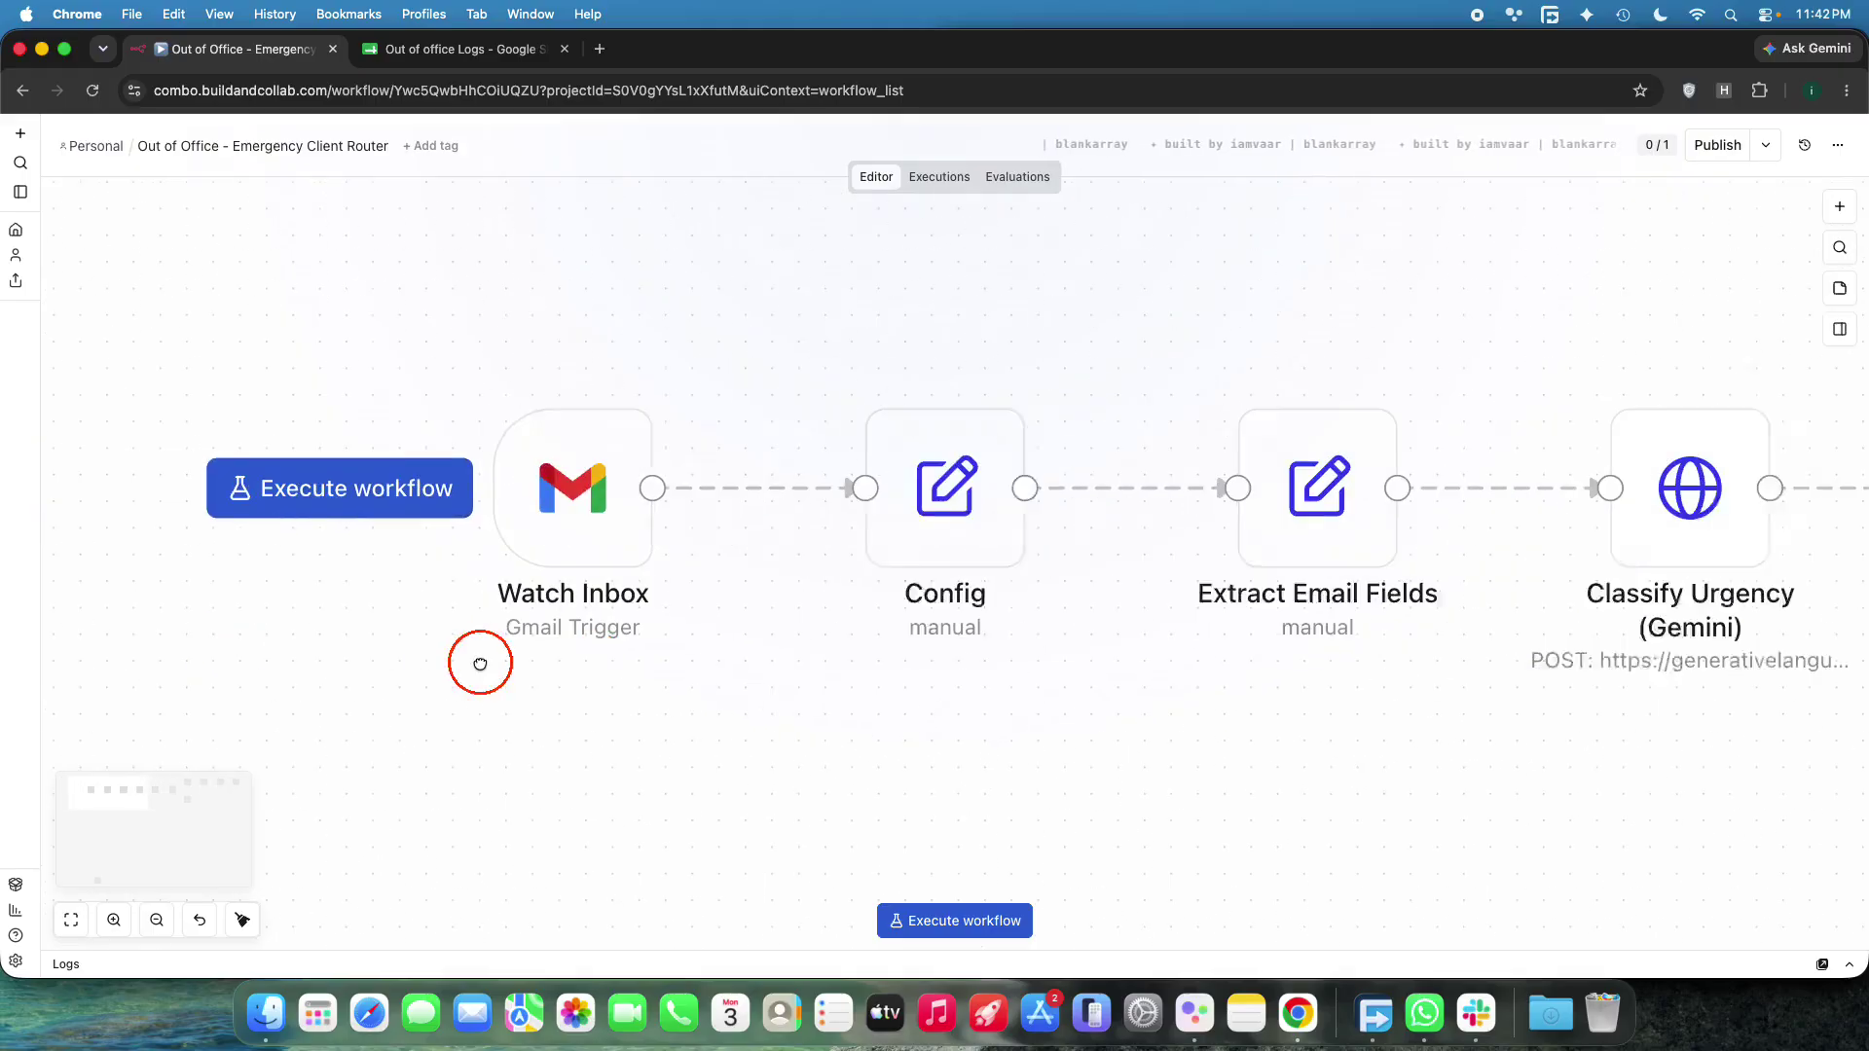
{"action": "left_click", "coordinate": [367, 487]}
{"action": "scroll", "coordinate": [721, 681], "scroll_direction": "down", "scroll_amount": 5}
{"action": "left_click_drag", "start_coordinate": [968, 750], "coordinate": [531, 693]}
{"action": "left_click_drag", "start_coordinate": [1615, 737], "coordinate": [1472, 721]}
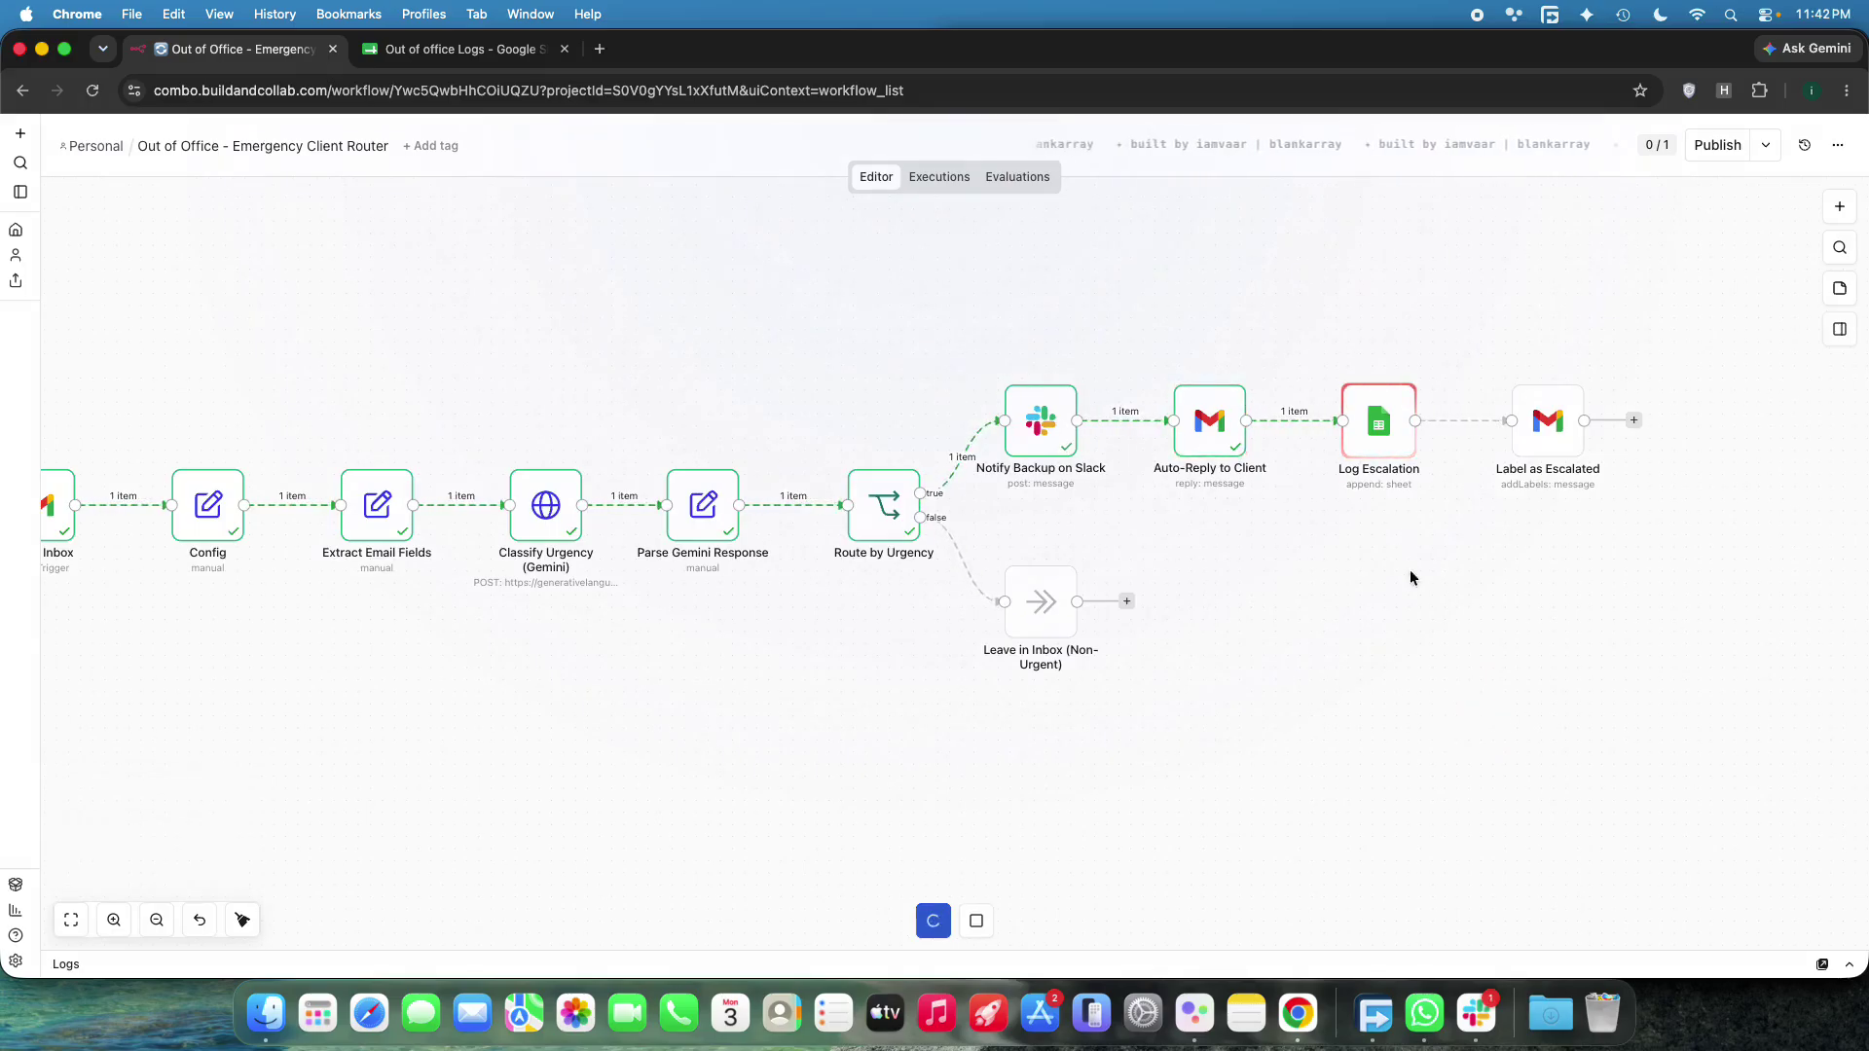
{"action": "left_click_drag", "start_coordinate": [1117, 318], "coordinate": [1197, 544]}
{"action": "mouse_move", "coordinate": [1109, 268]}
{"action": "left_mouse_down"}
{"action": "mouse_move", "coordinate": [1188, 450]}
{"action": "mouse_move", "coordinate": [1265, 540]}
{"action": "mouse_move", "coordinate": [1110, 250]}
{"action": "left_mouse_up"}
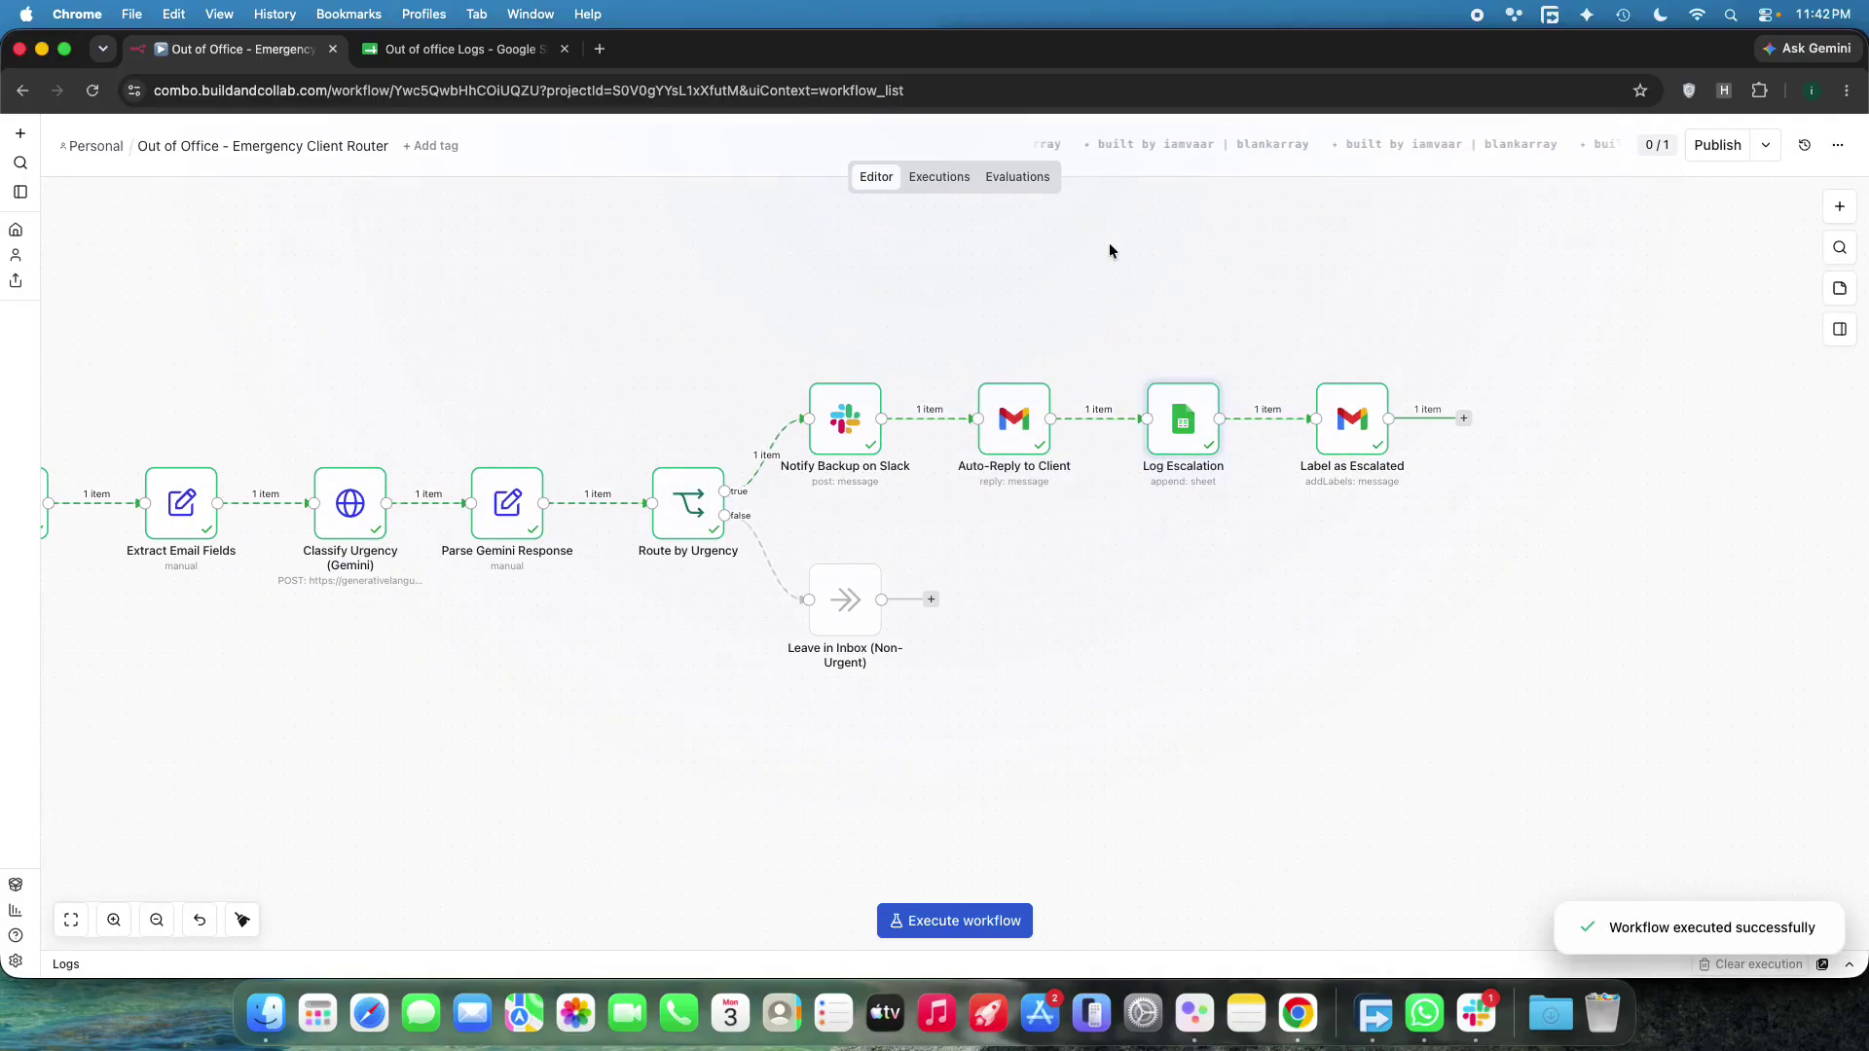
{"action": "mouse_move", "coordinate": [1341, 263]}
{"action": "left_mouse_down"}
{"action": "mouse_move", "coordinate": [1126, 300]}
{"action": "mouse_move", "coordinate": [1359, 604]}
{"action": "mouse_move", "coordinate": [1104, 302]}
{"action": "left_mouse_up"}
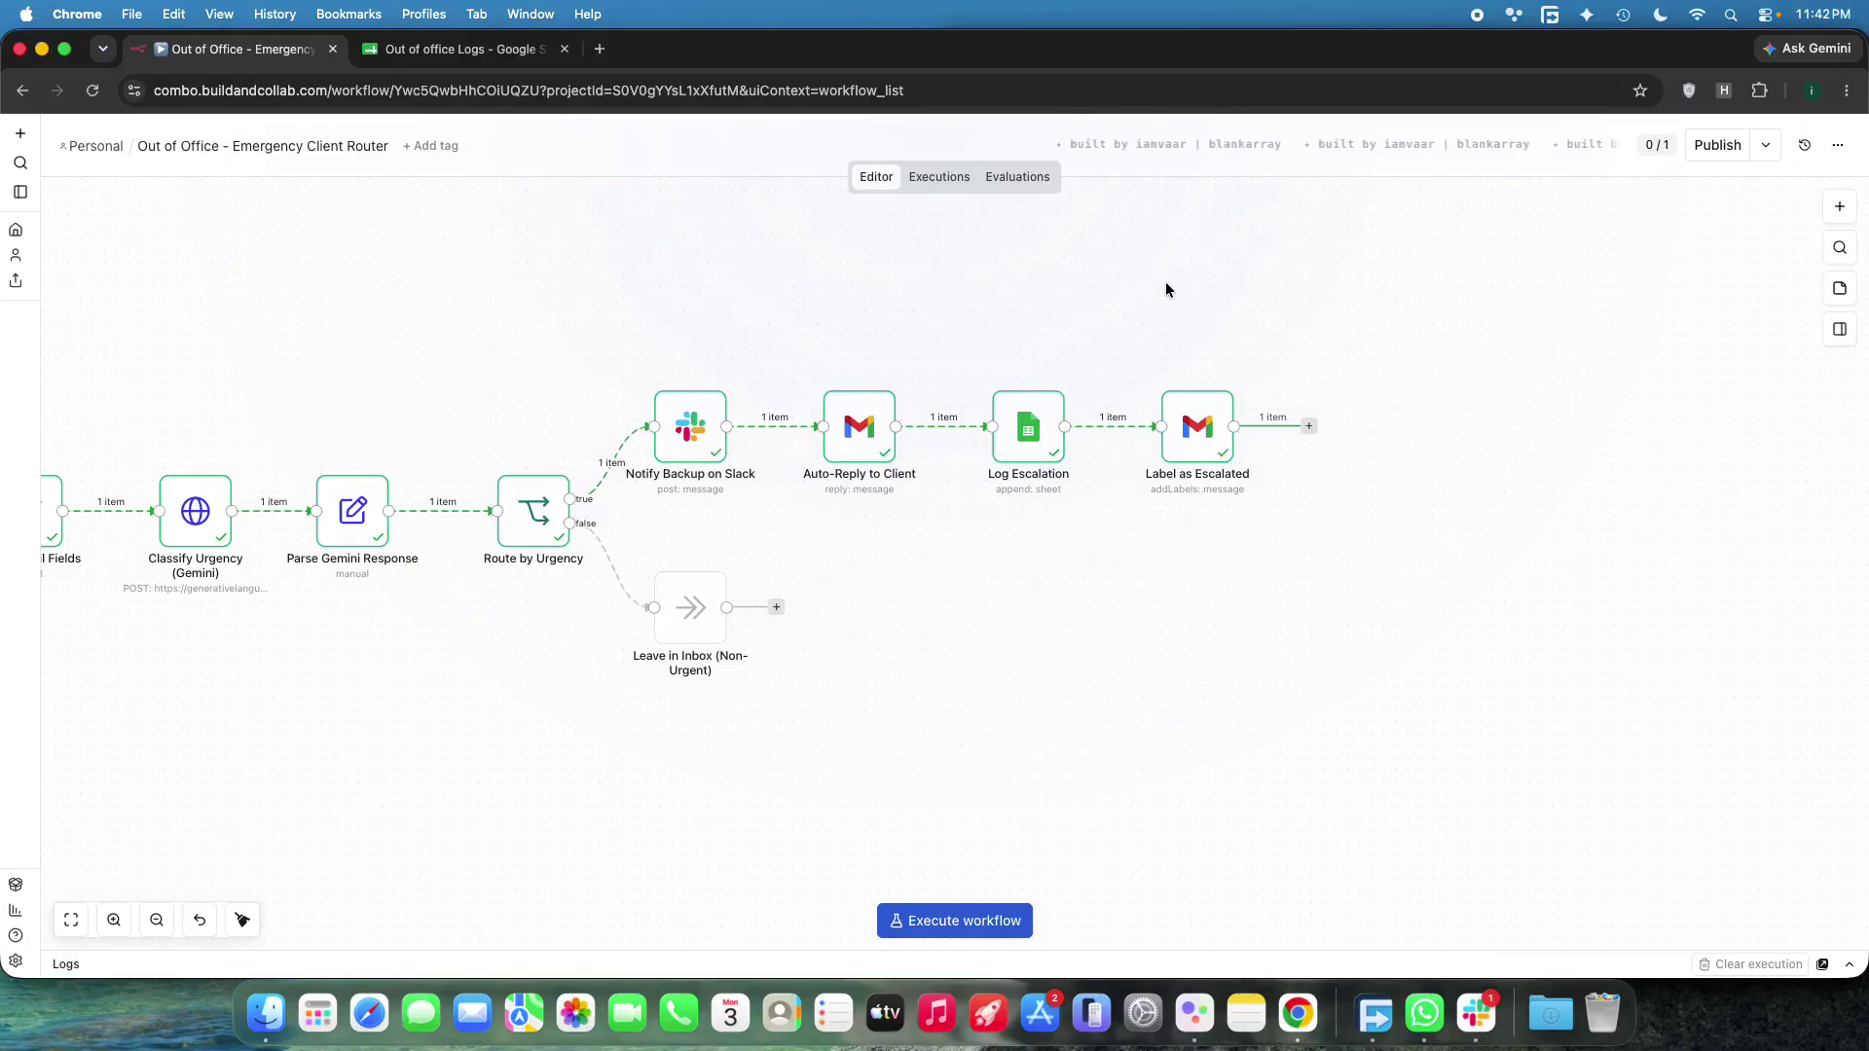
Switch to Slack and read the newest critical client email alert in the general channel, then return to the workflow
{"action": "left_click", "coordinate": [1475, 1009]}
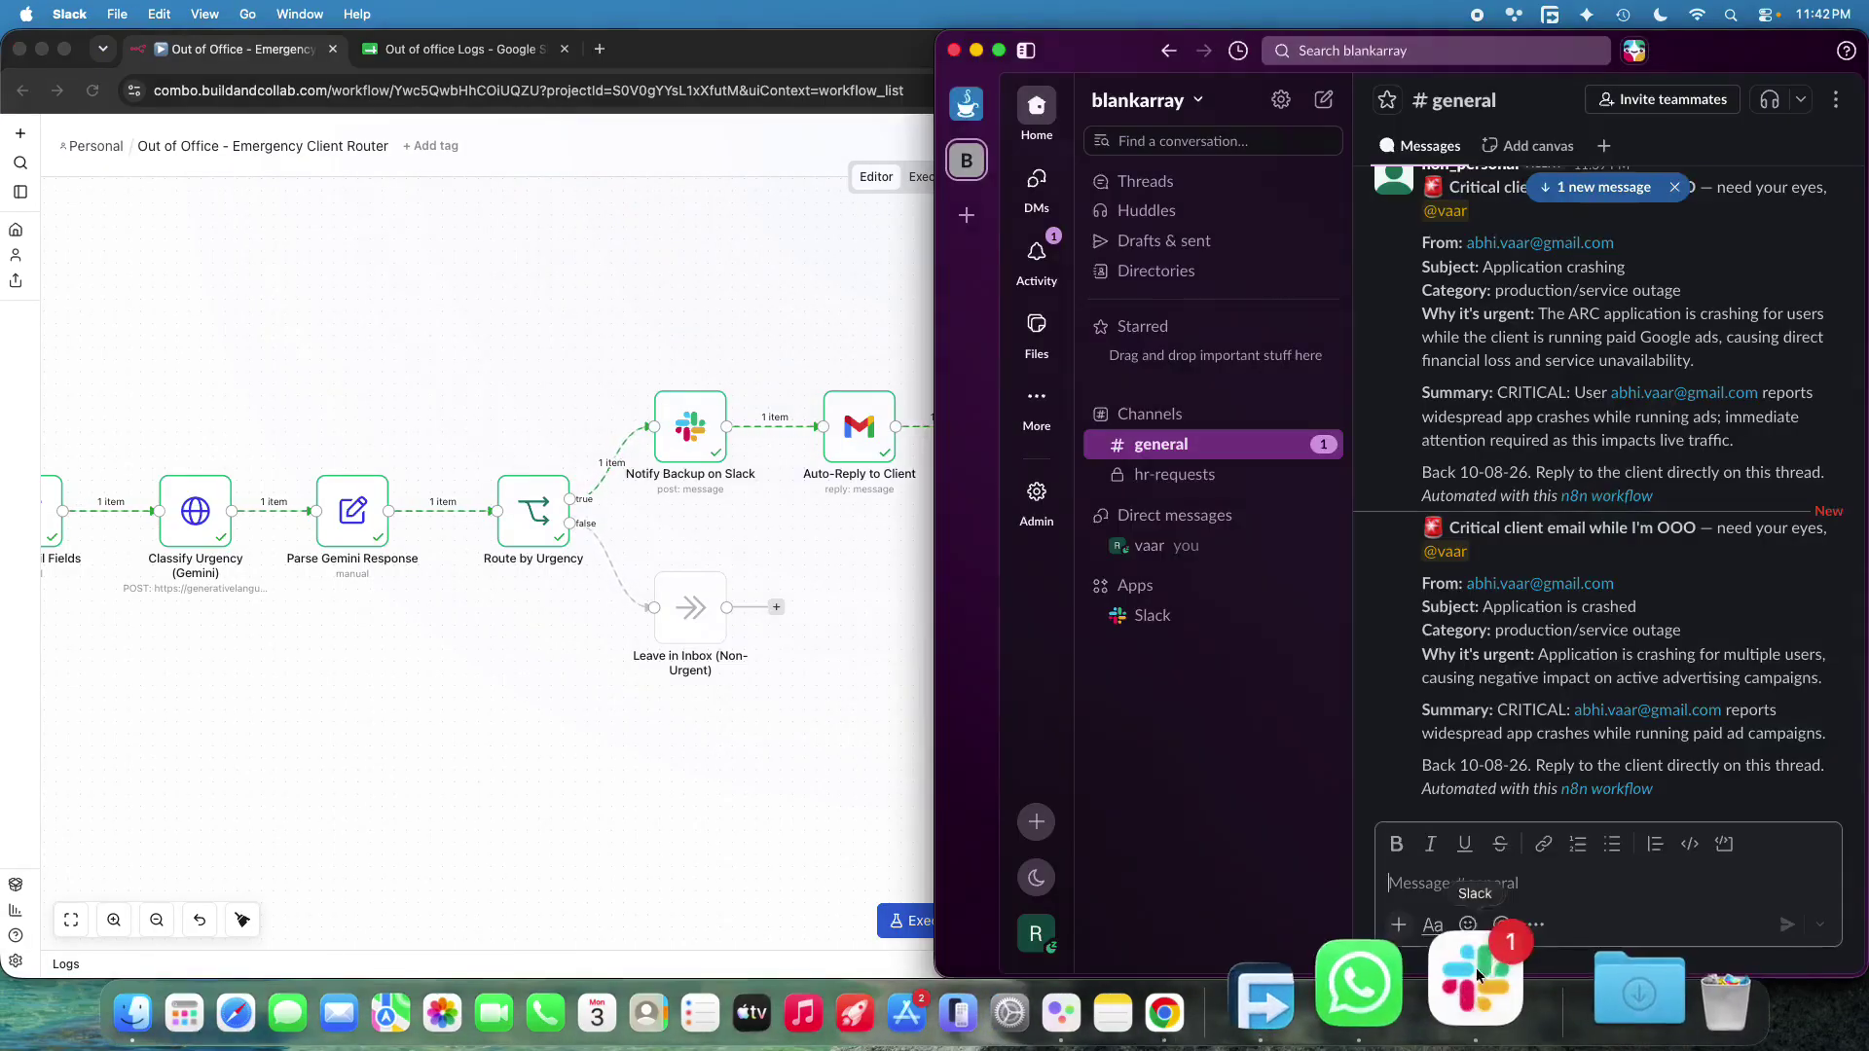
{"action": "left_click_drag", "start_coordinate": [1426, 529], "coordinate": [1668, 793]}
{"action": "left_click", "coordinate": [785, 239]}
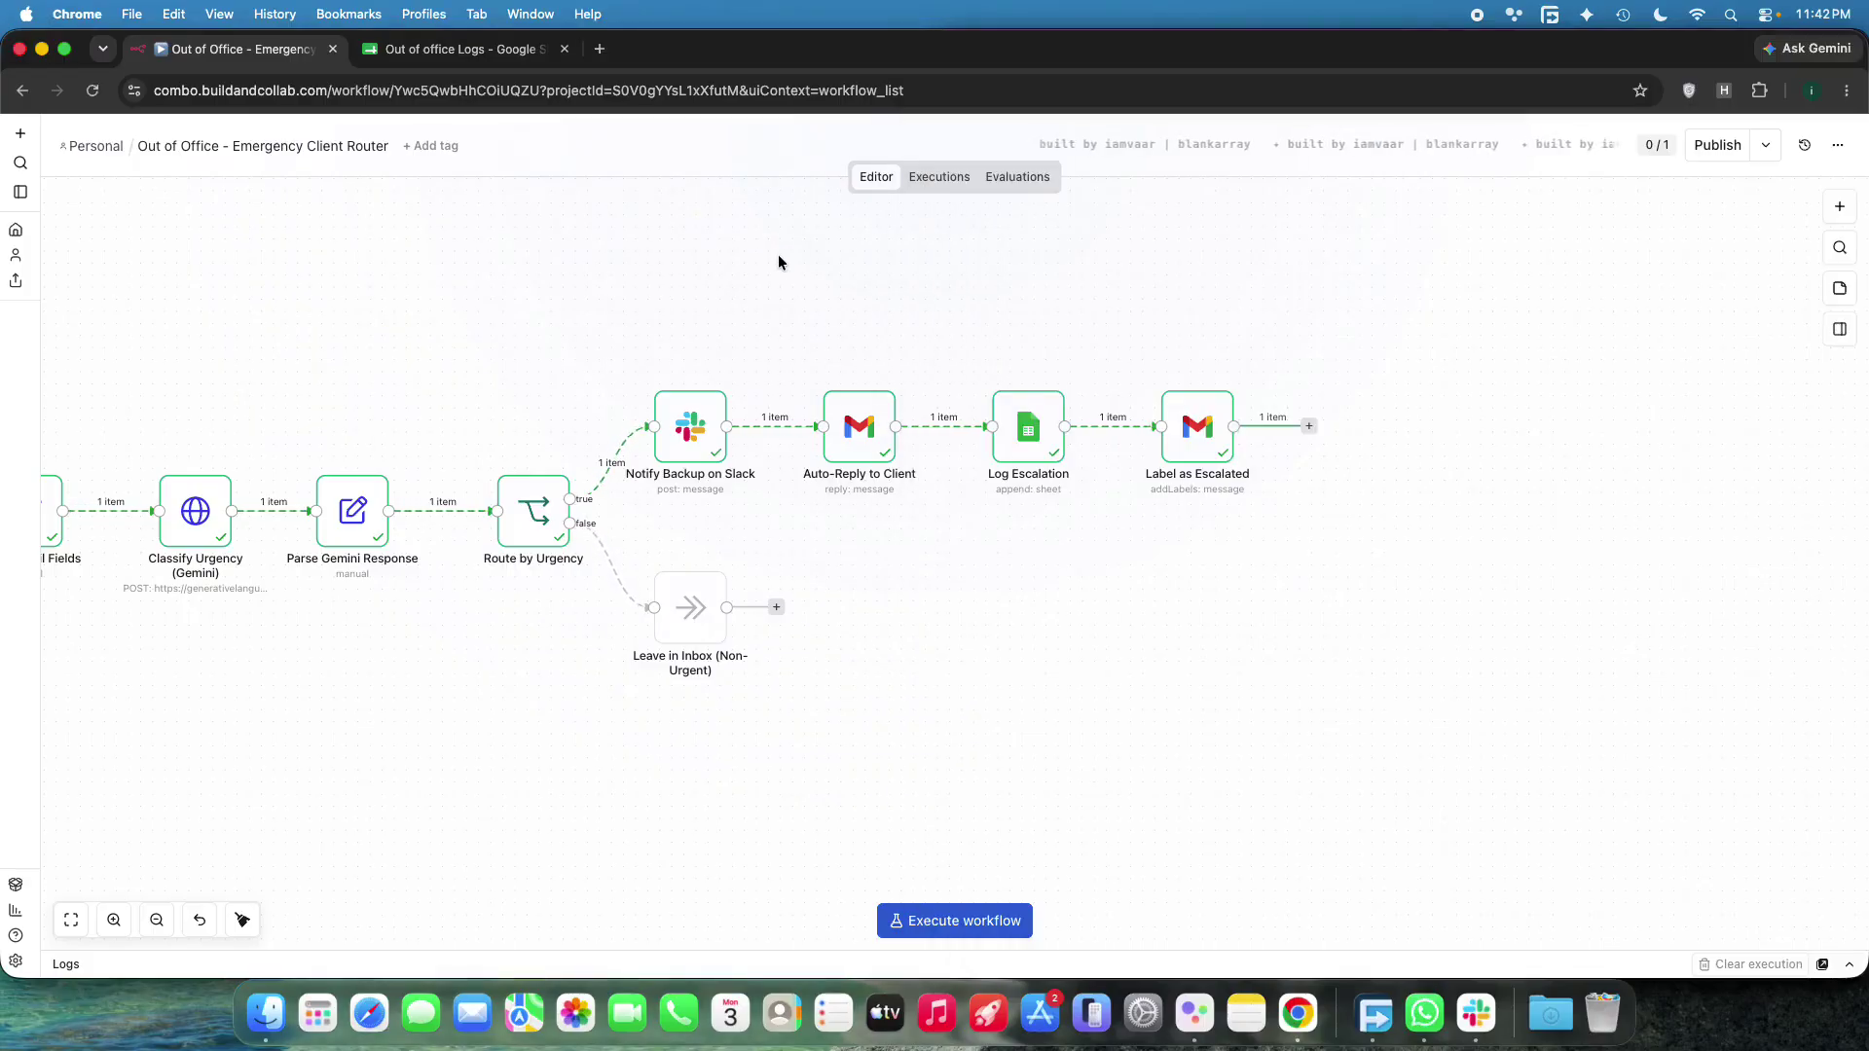
Review row 3 of the Out of office Logs spreadsheet for the new escalation entry, then return to the workflow
{"action": "left_click_drag", "start_coordinate": [876, 292], "coordinate": [975, 308]}
{"action": "left_click", "coordinate": [478, 57]}
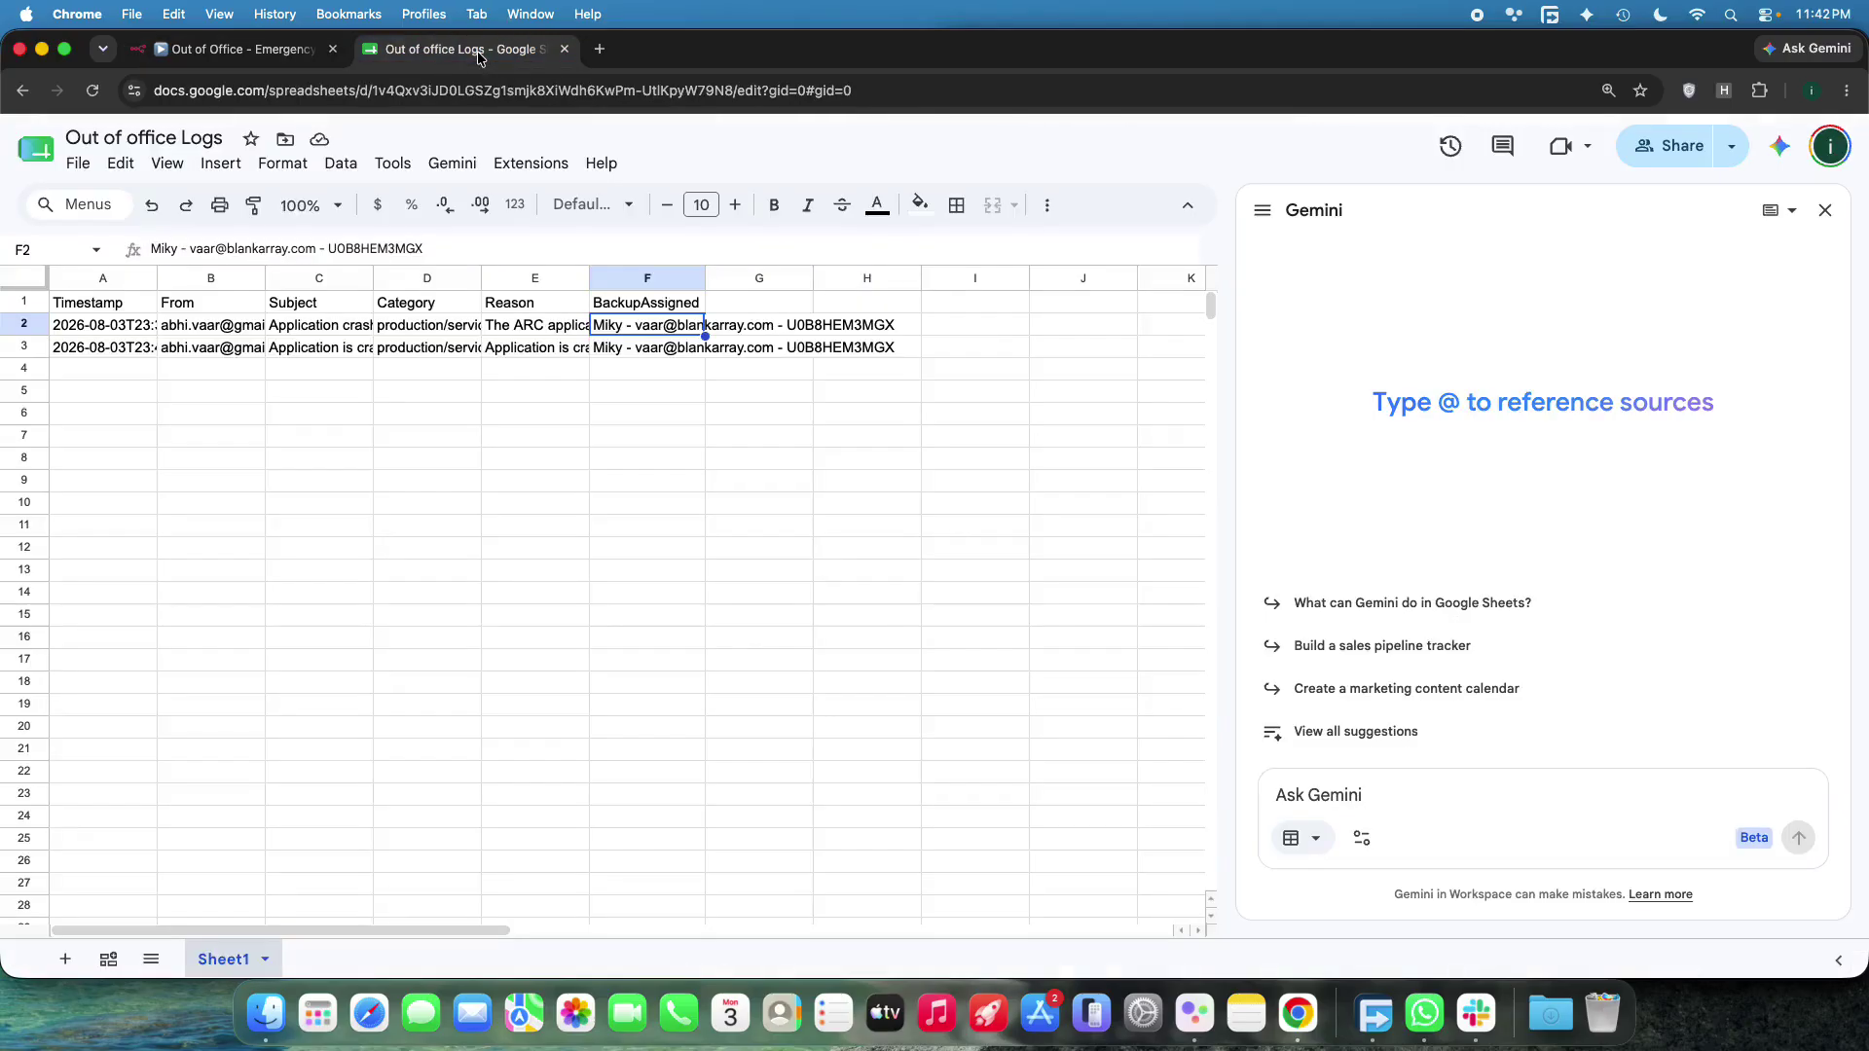
{"action": "left_click", "coordinate": [26, 349]}
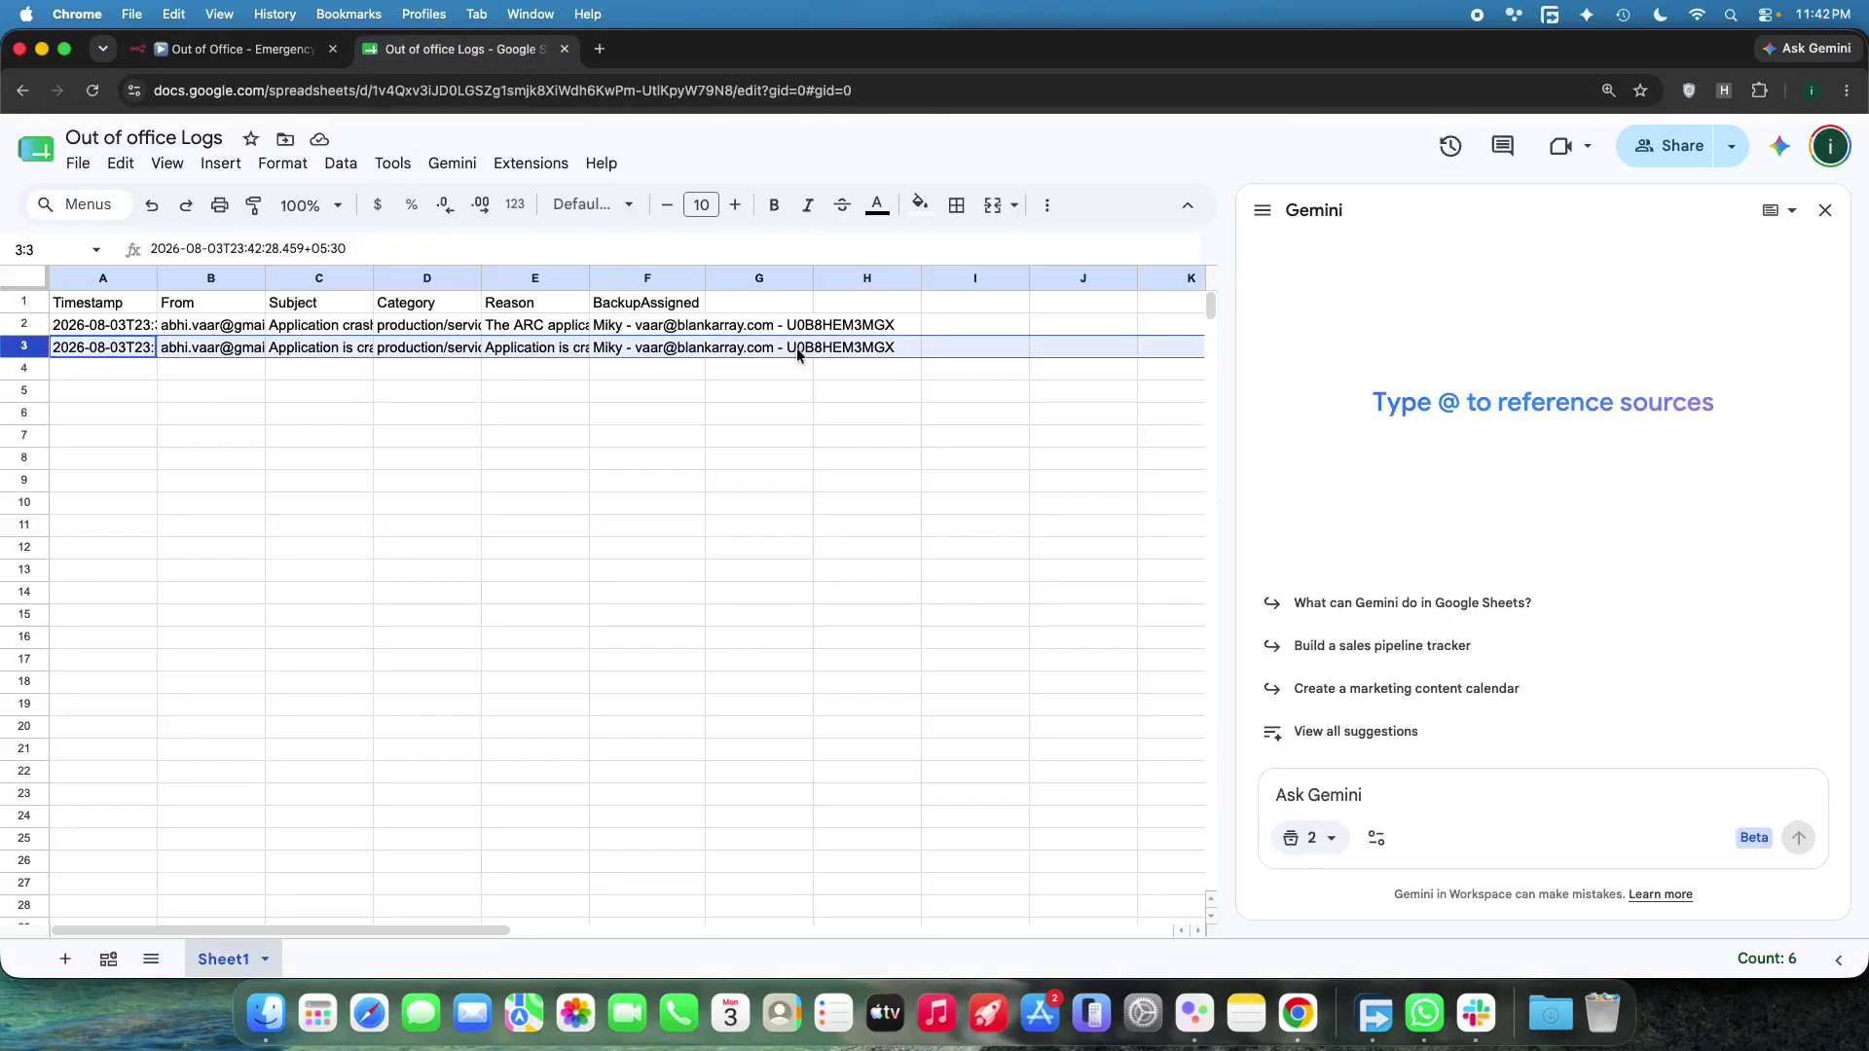
{"action": "left_click", "coordinate": [193, 50]}
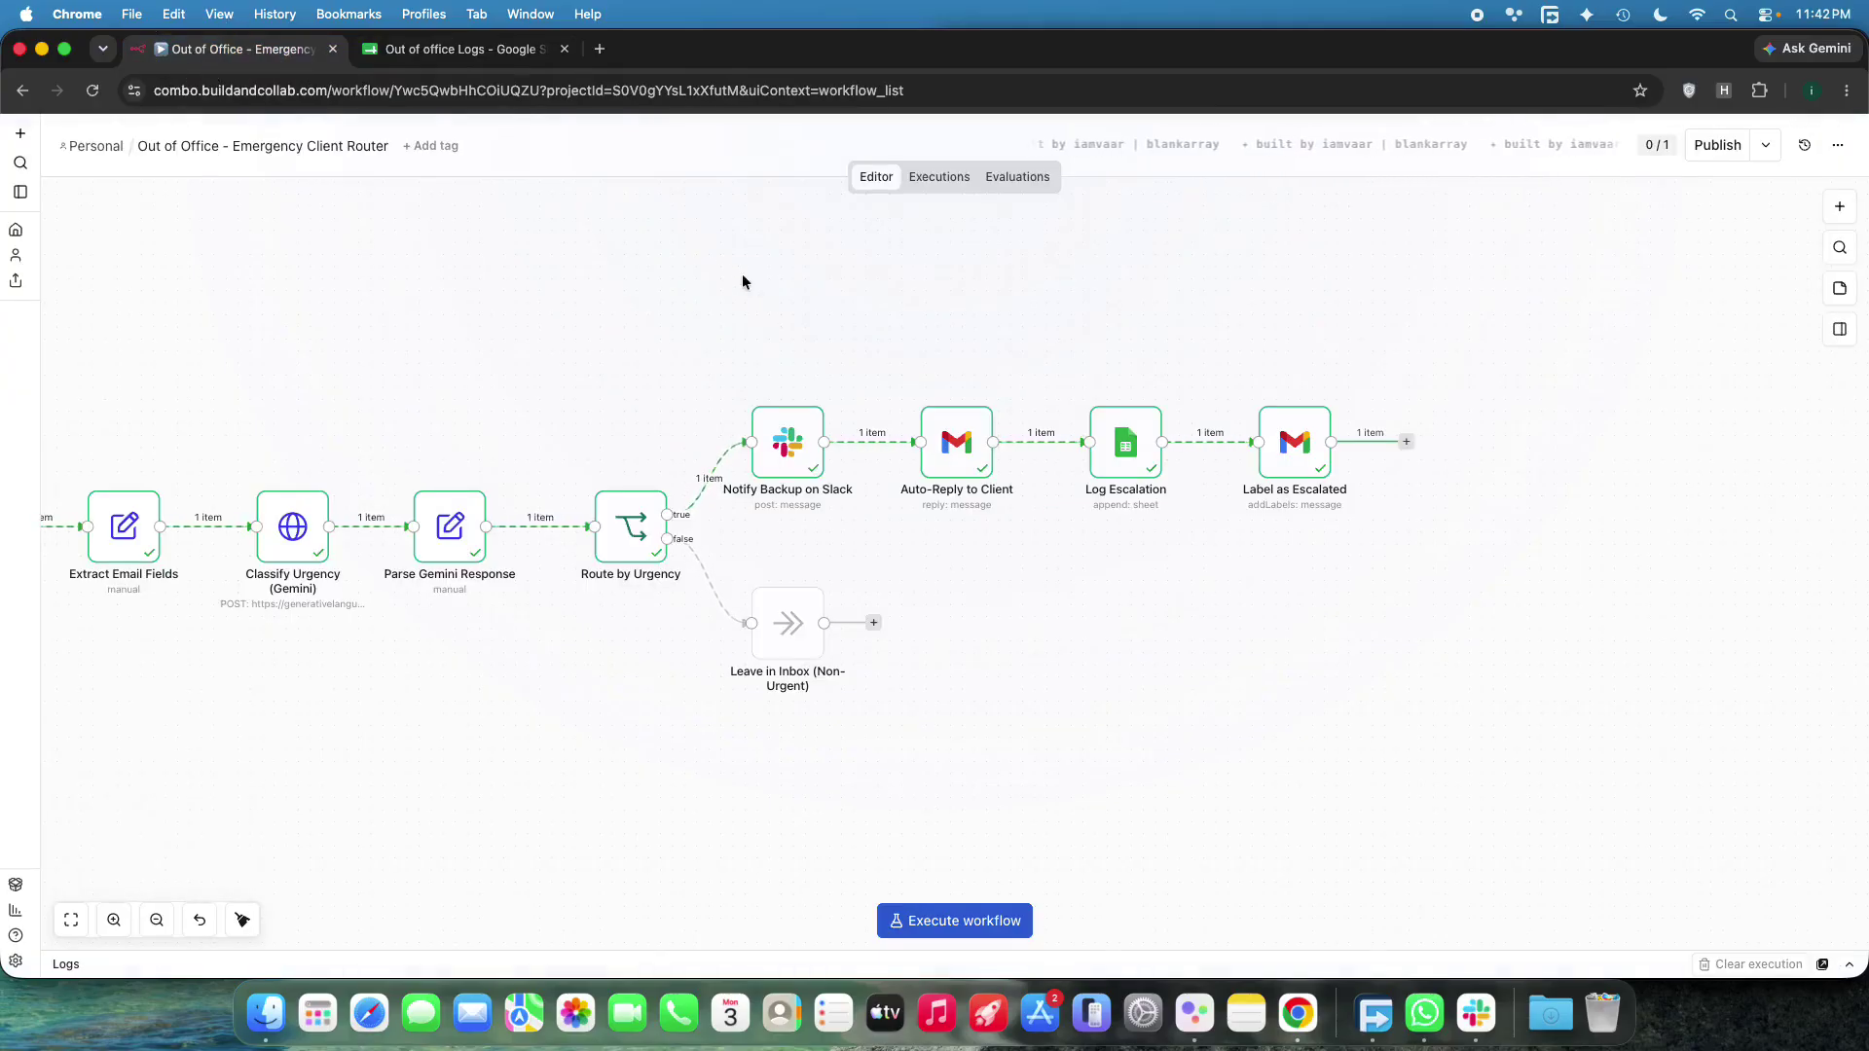
Pin the Xiaomi Interconnectivity phone mirror on top and open the "Application is crashed" thread to read its auto-reply and Escalated label
{"action": "right_click", "coordinate": [1195, 1007]}
{"action": "left_click", "coordinate": [1234, 732]}
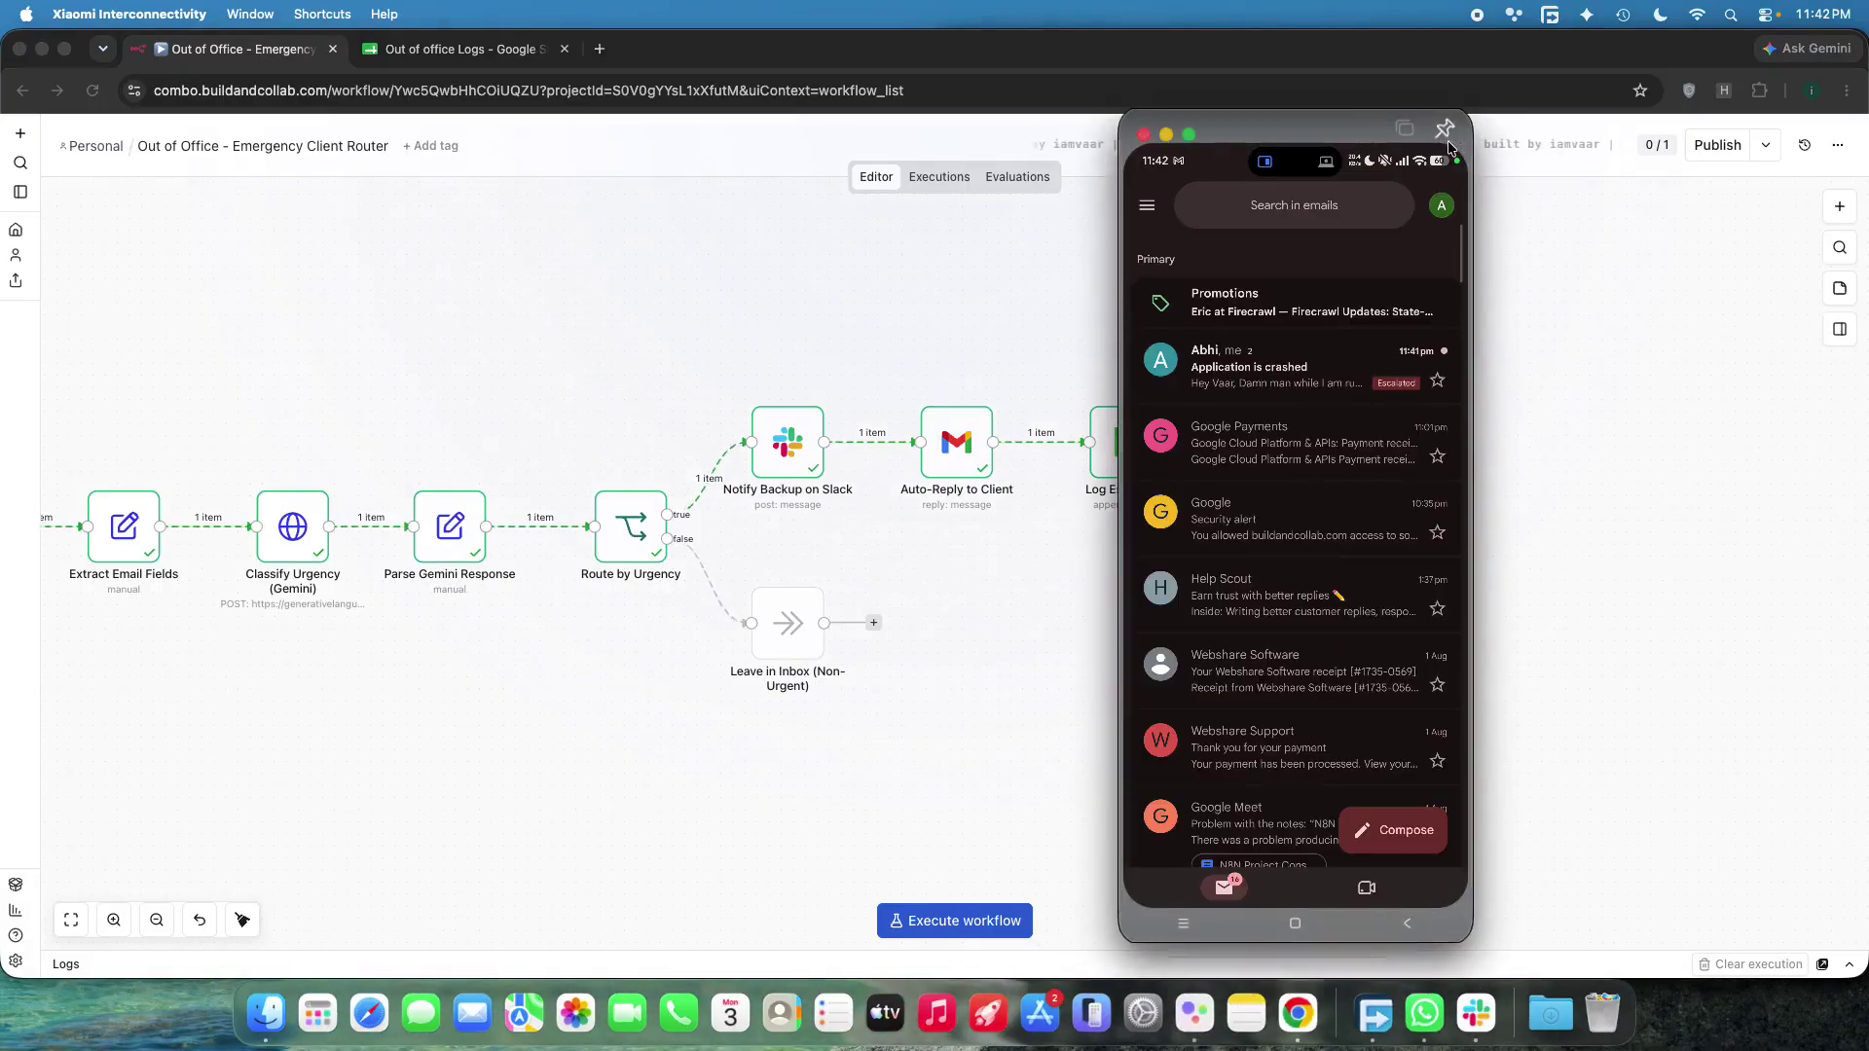
{"action": "left_click", "coordinate": [1445, 127]}
{"action": "left_click_drag", "start_coordinate": [1335, 292], "coordinate": [1335, 376]}
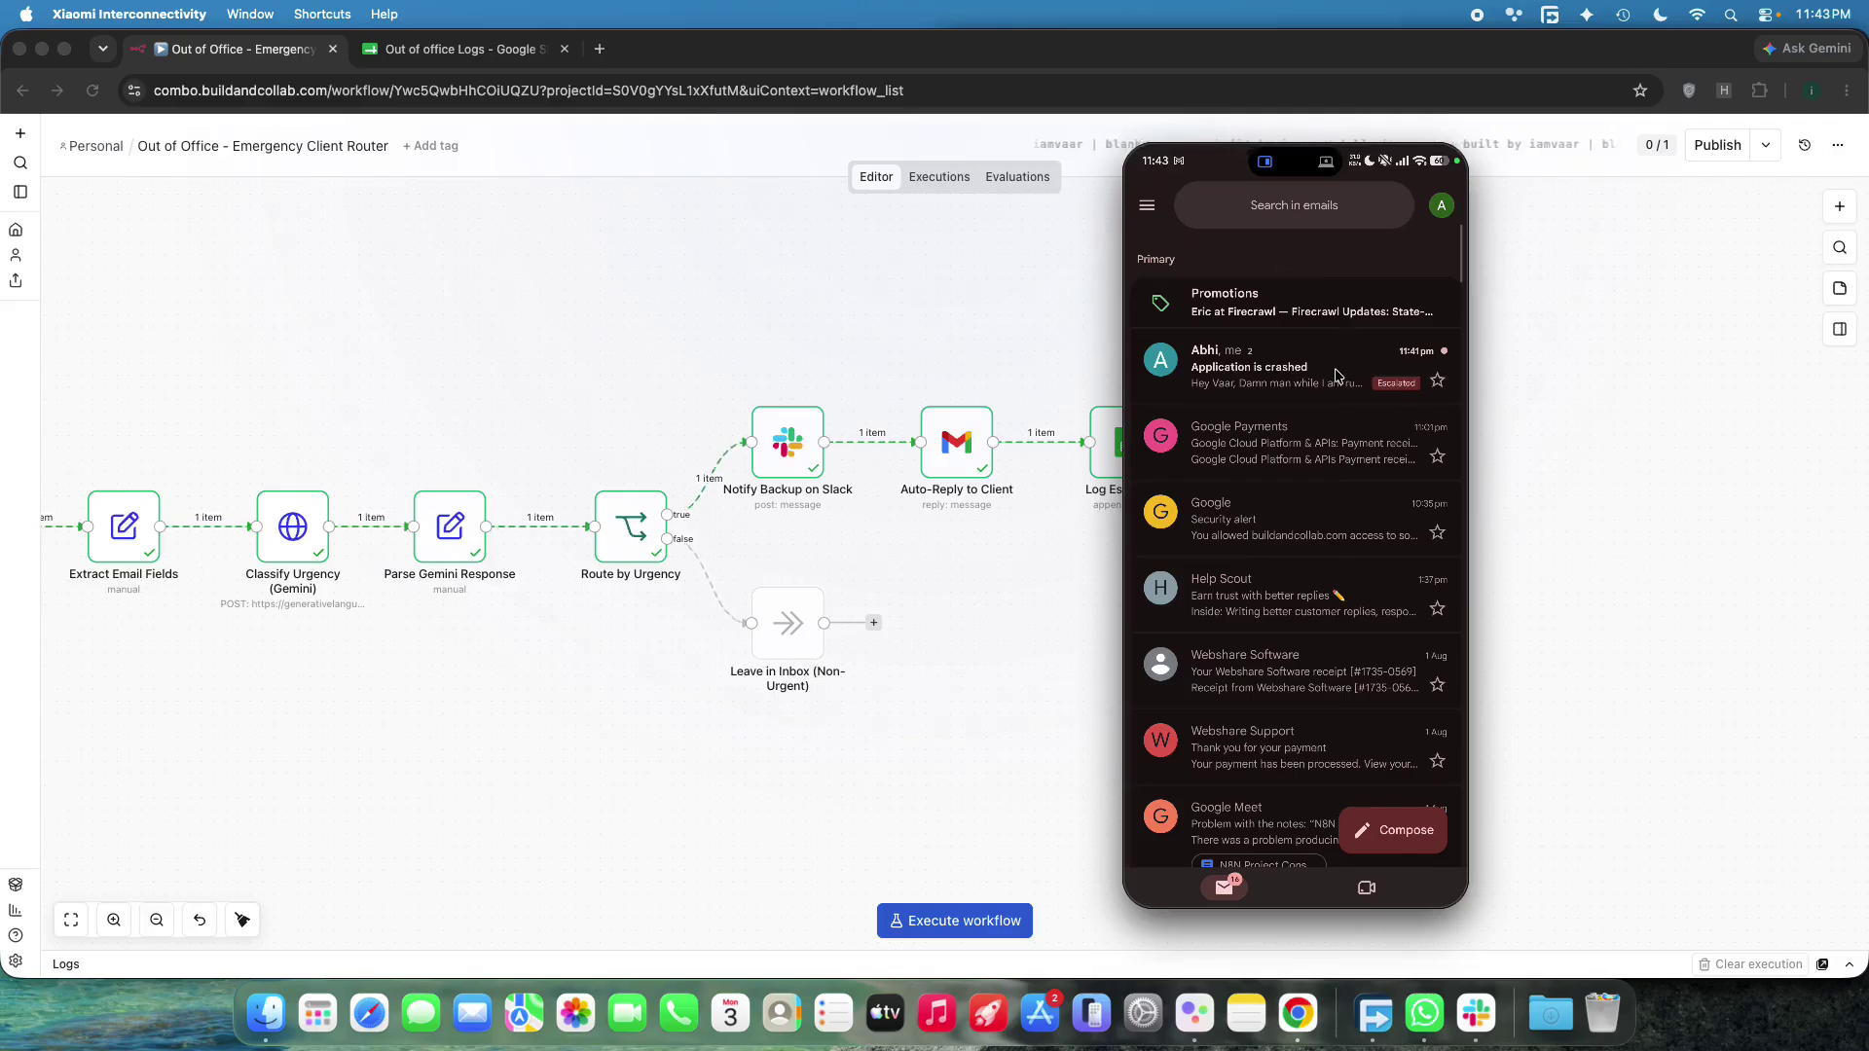
{"action": "left_click", "coordinate": [1336, 375]}
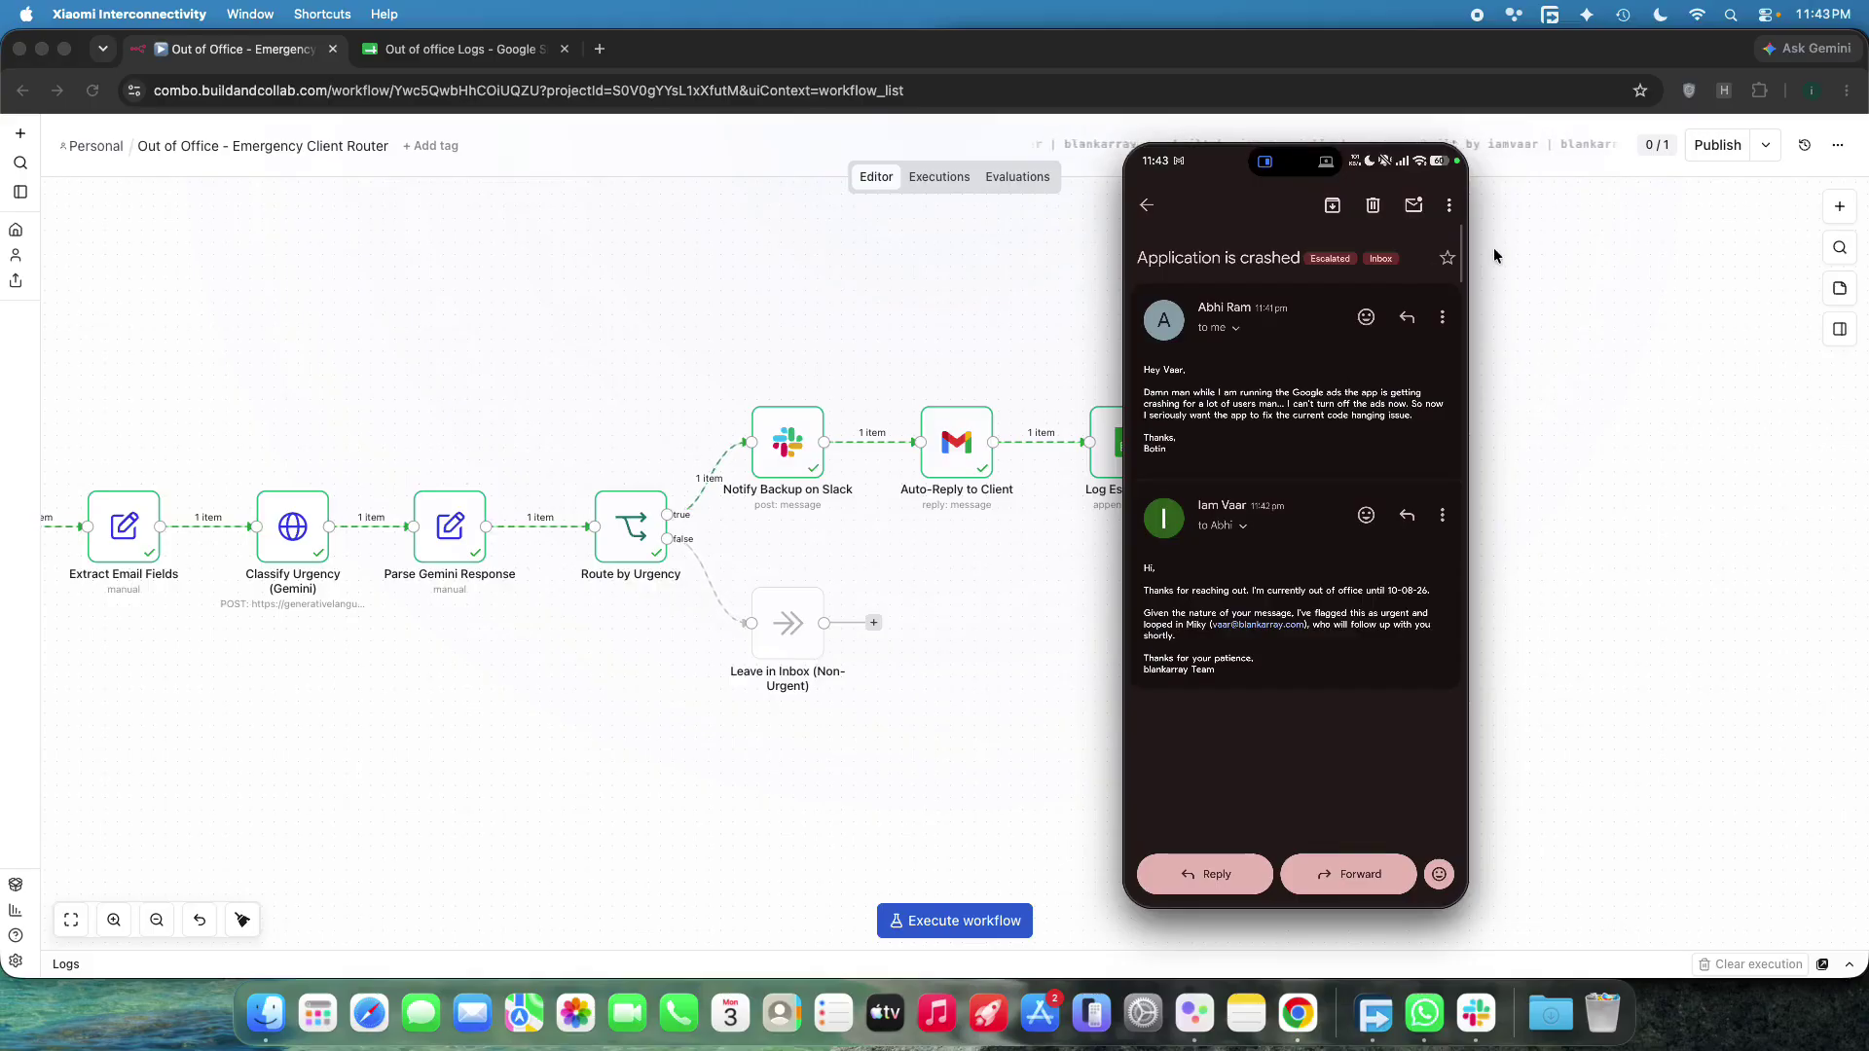
{"action": "left_click", "coordinate": [1451, 603]}
{"action": "left_click_drag", "start_coordinate": [1451, 604], "coordinate": [1503, 582]}
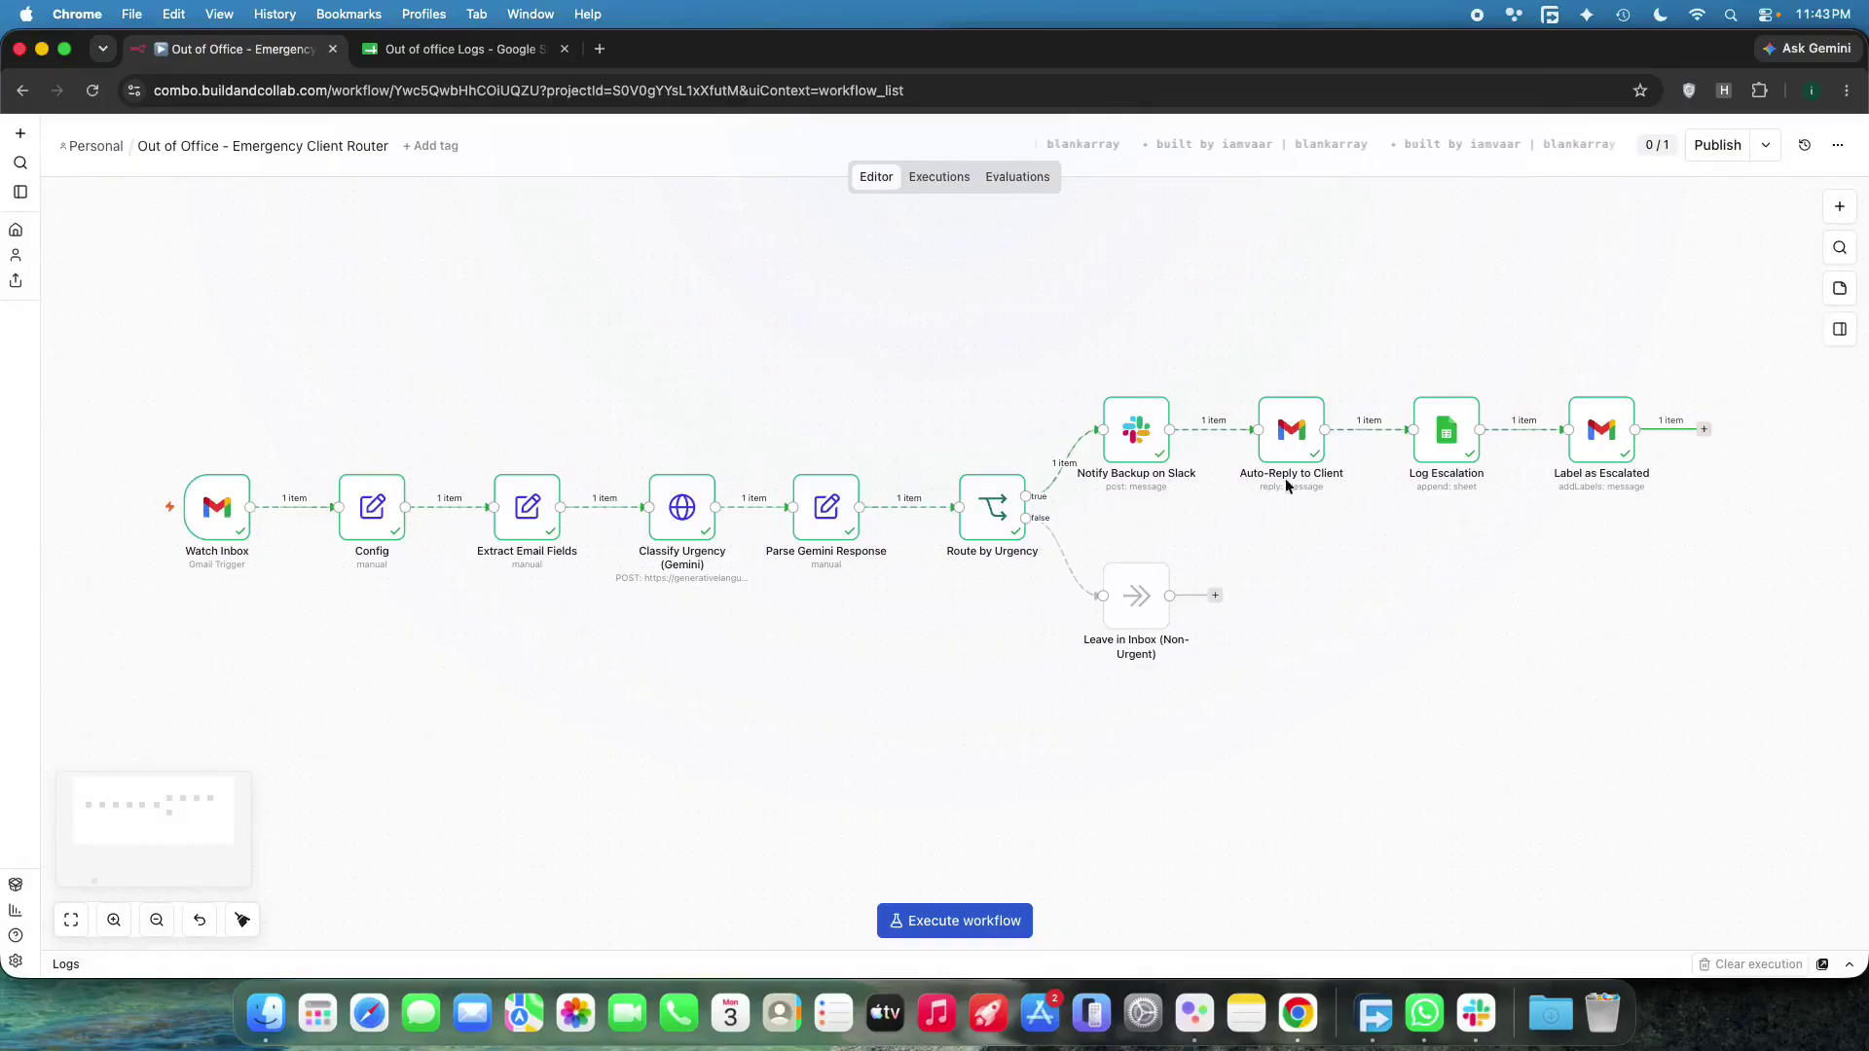
Inspect the Watch Inbox node's polling, event and search filter for unread mail excluding promotions and social, then close it
{"action": "left_click_drag", "start_coordinate": [159, 343], "coordinate": [1748, 650]}
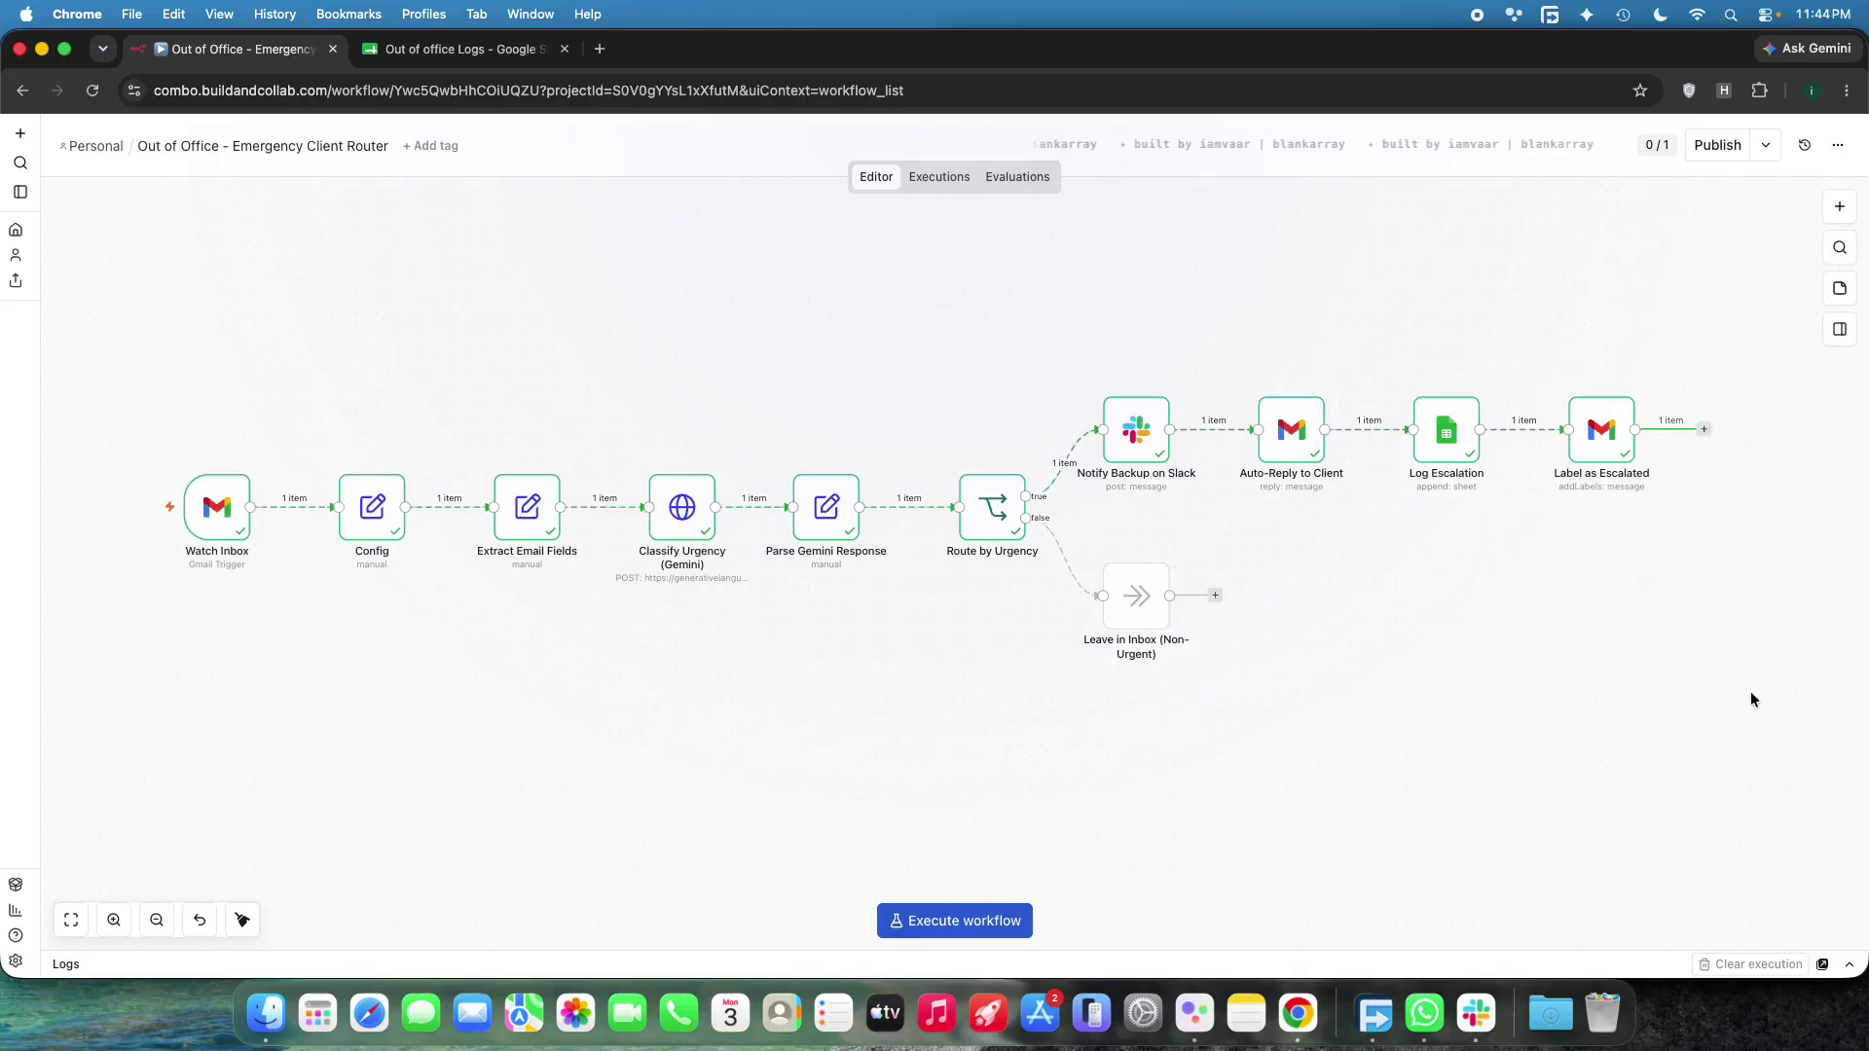
{"action": "scroll", "coordinate": [266, 354], "scroll_direction": "up", "scroll_amount": 5}
{"action": "scroll", "coordinate": [266, 354], "scroll_direction": "down", "scroll_amount": 3}
{"action": "scroll", "coordinate": [266, 355], "scroll_direction": "left", "scroll_amount": 3}
{"action": "mouse_move", "coordinate": [329, 470]}
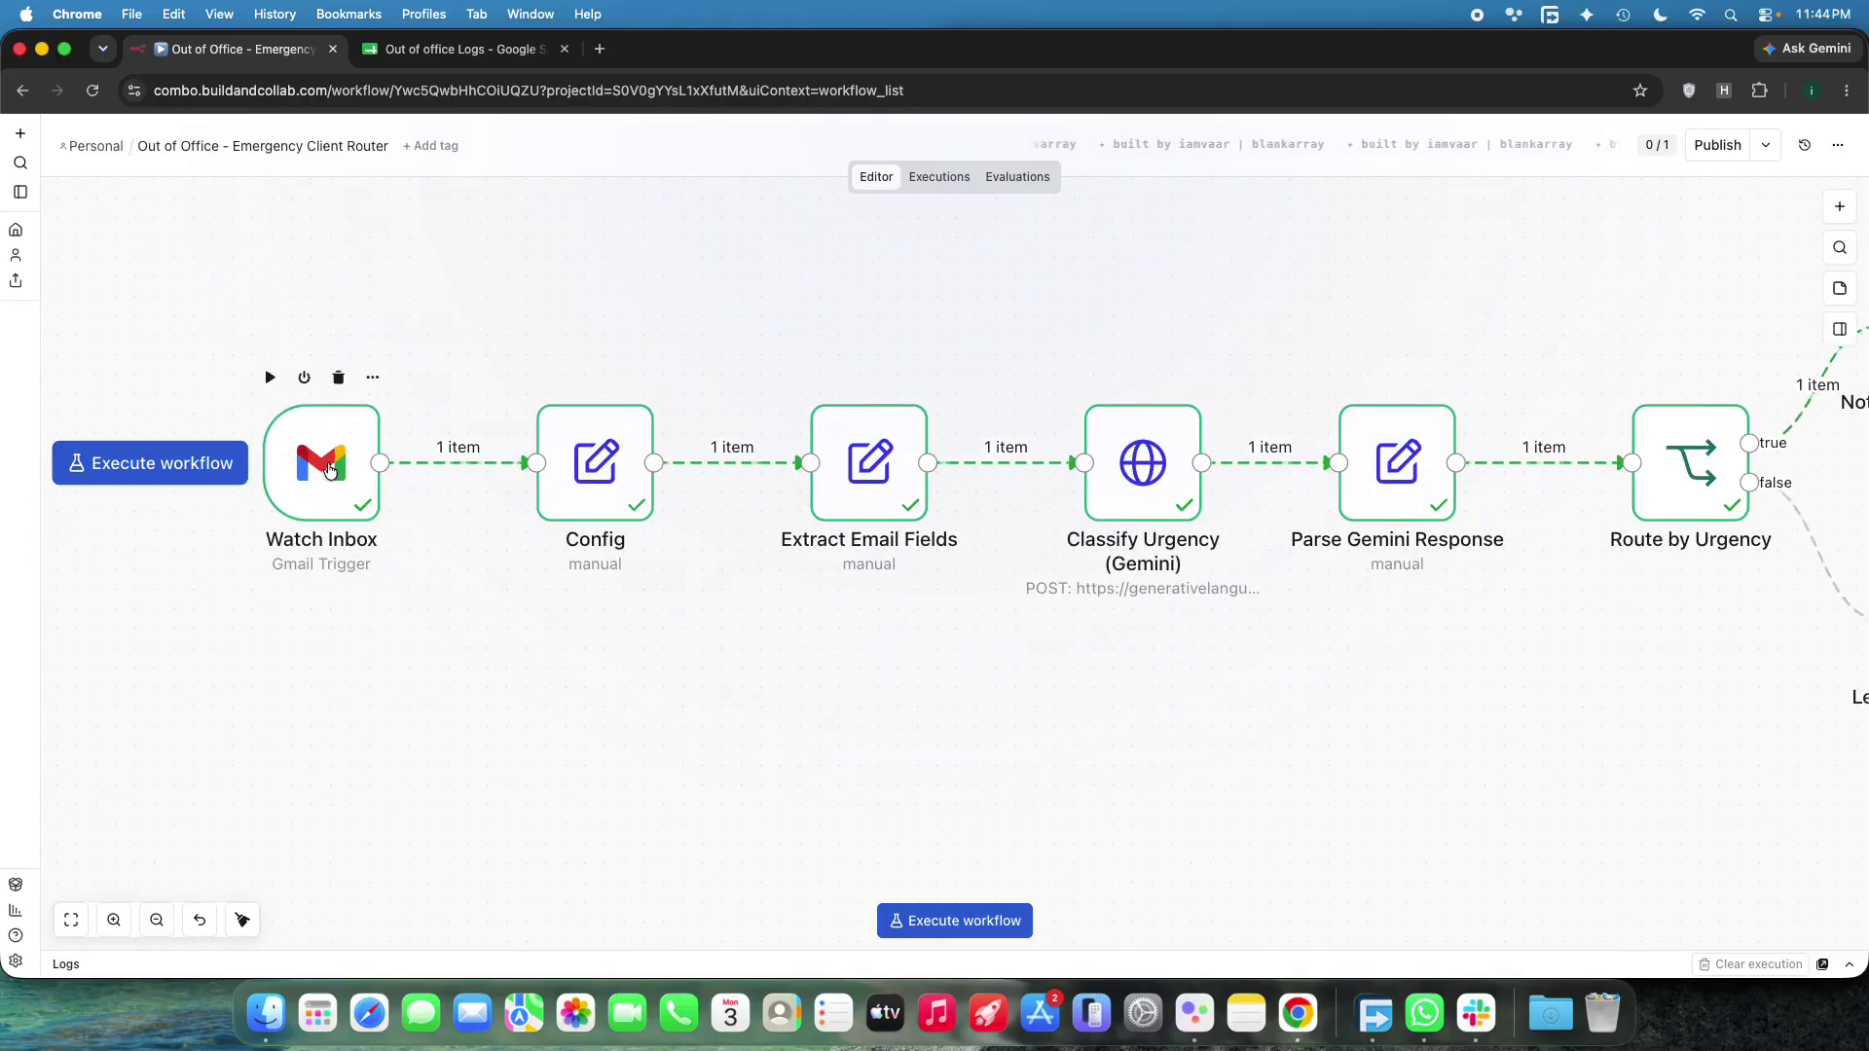
{"action": "double_click", "coordinate": [328, 470]}
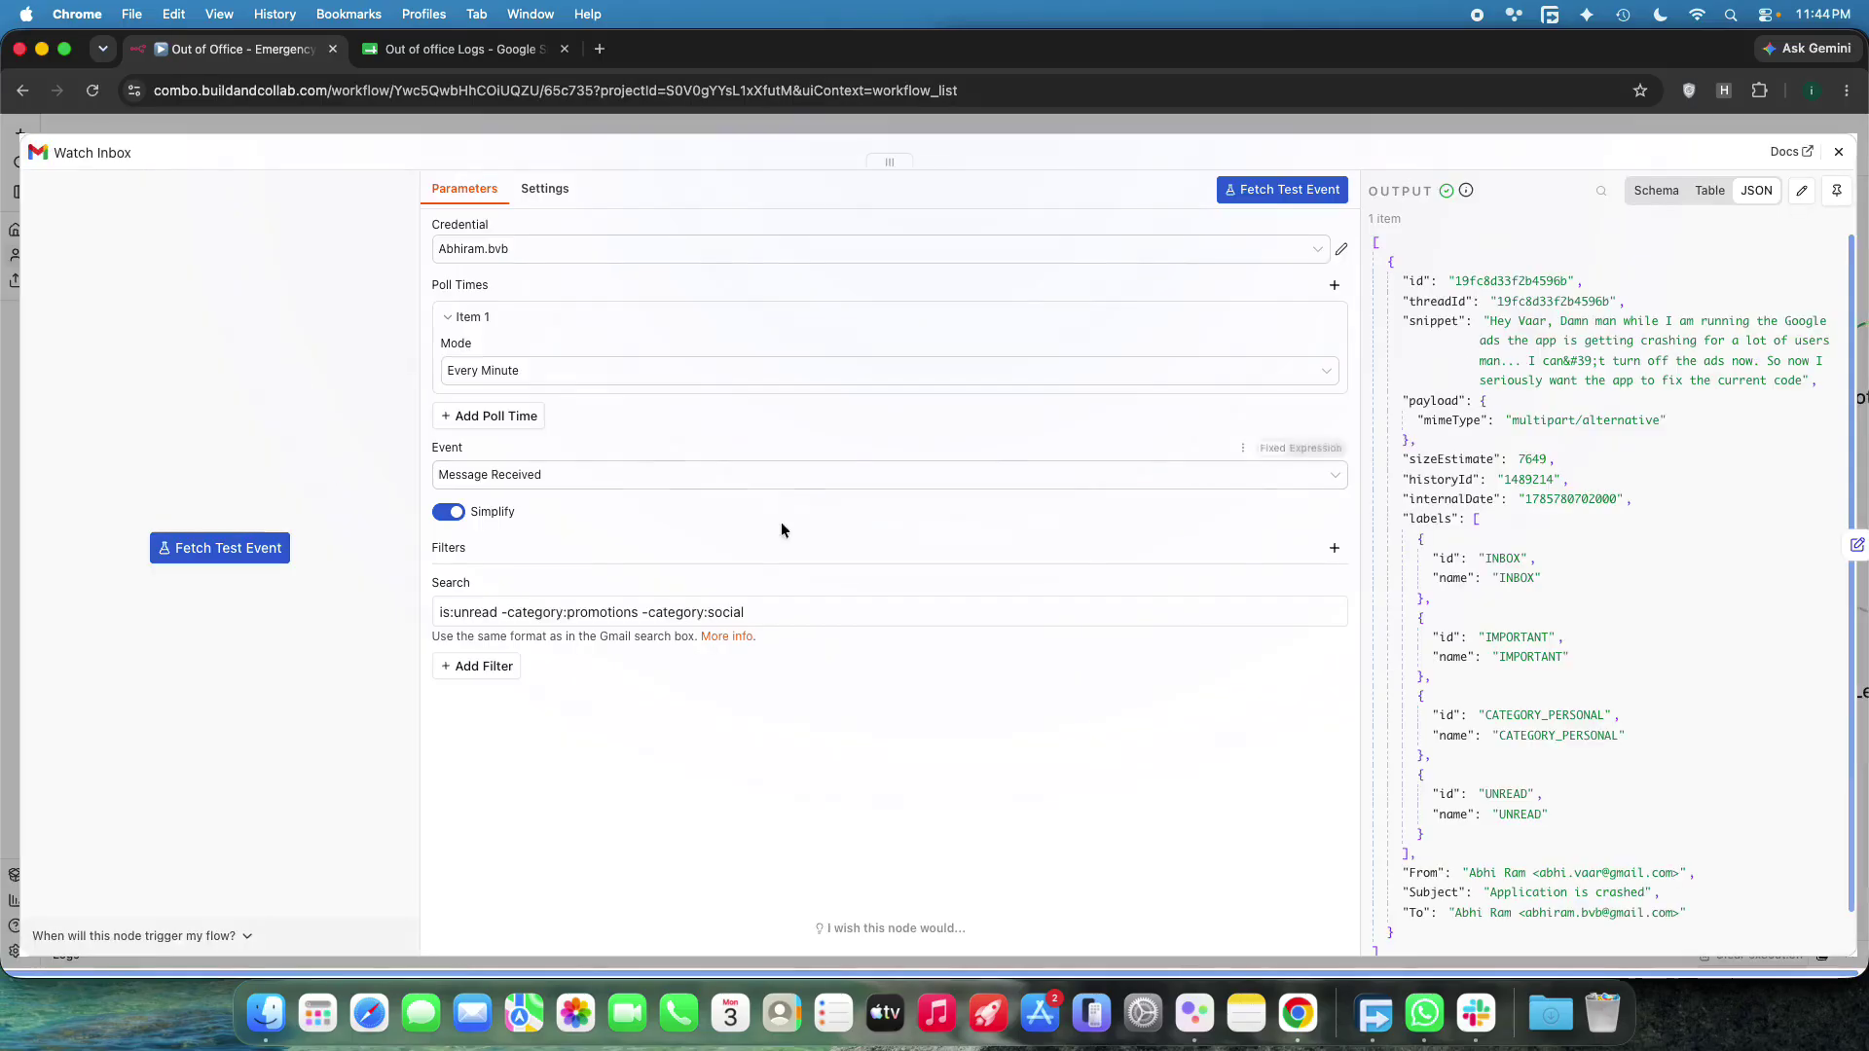
{"action": "left_click", "coordinate": [443, 611]}
{"action": "triple_click", "coordinate": [443, 611]}
{"action": "left_click", "coordinate": [623, 611]}
{"action": "triple_click", "coordinate": [480, 611]}
{"action": "key", "text": "Left"}
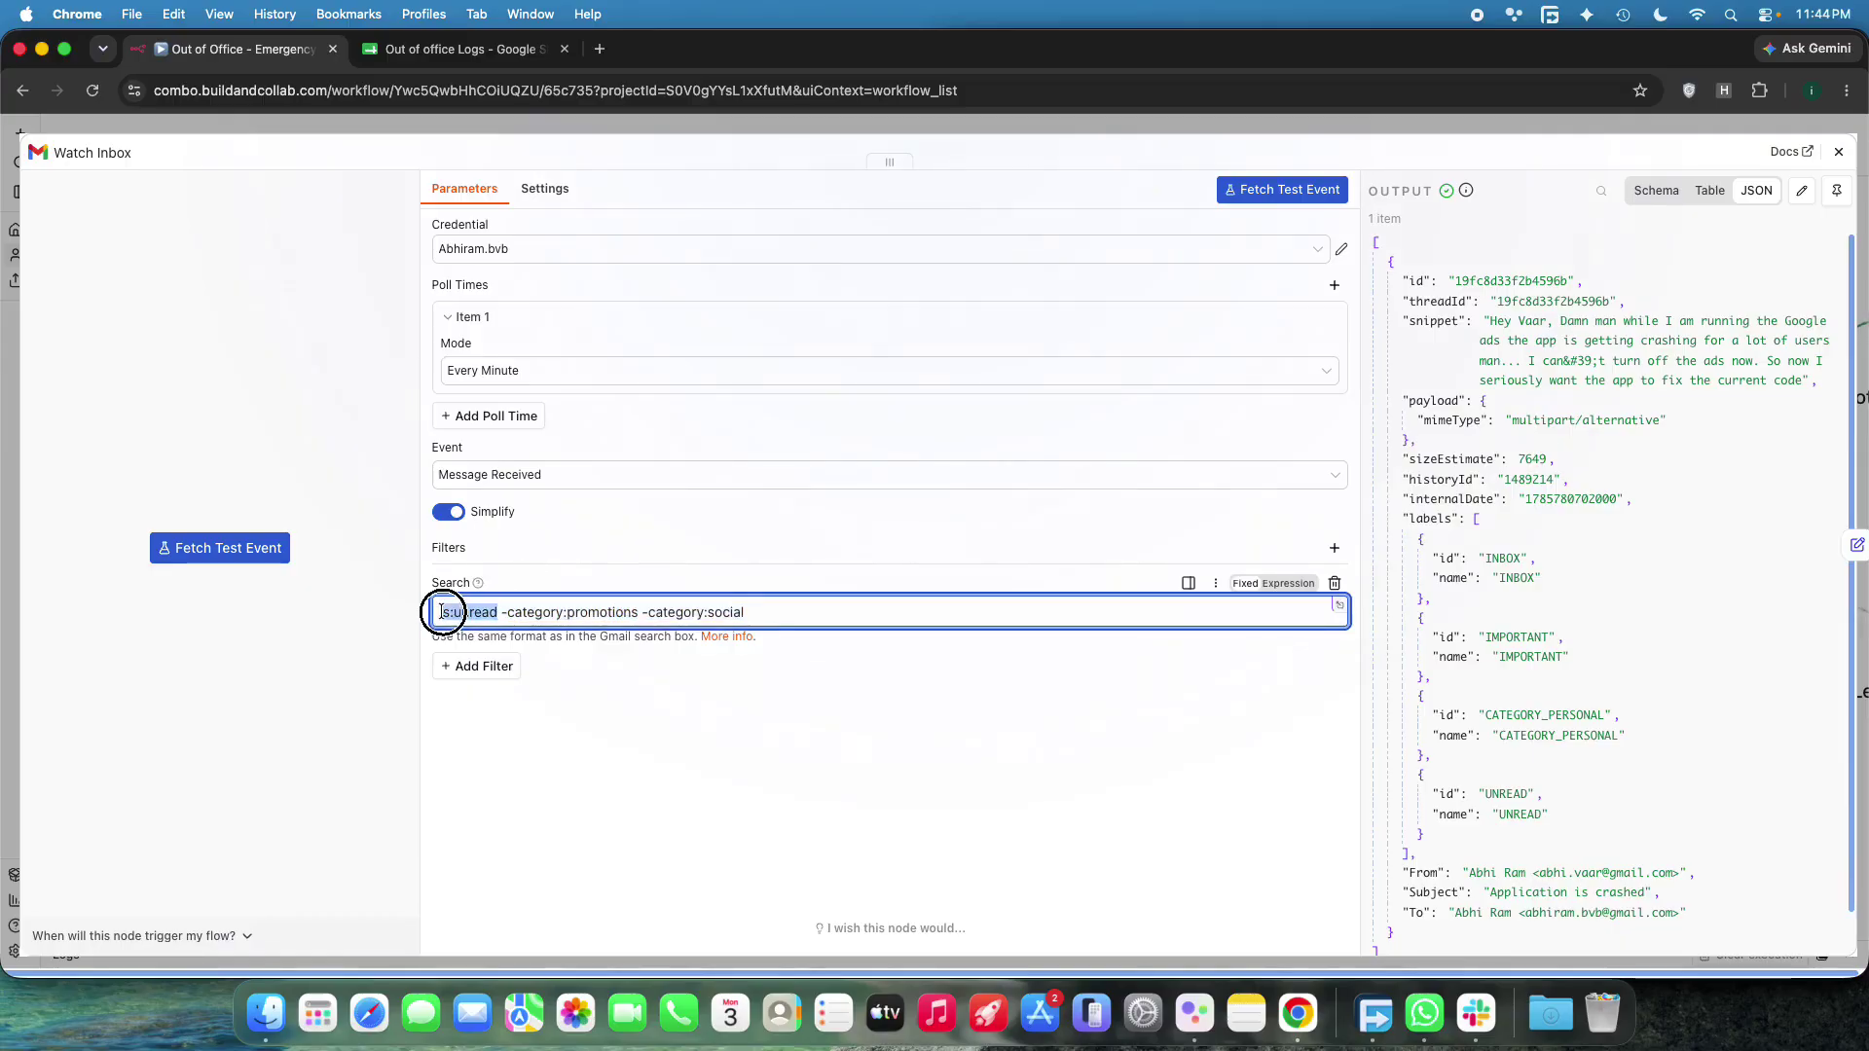
{"action": "left_click", "coordinate": [505, 612]}
{"action": "left_click_drag", "start_coordinate": [530, 615], "coordinate": [761, 616]}
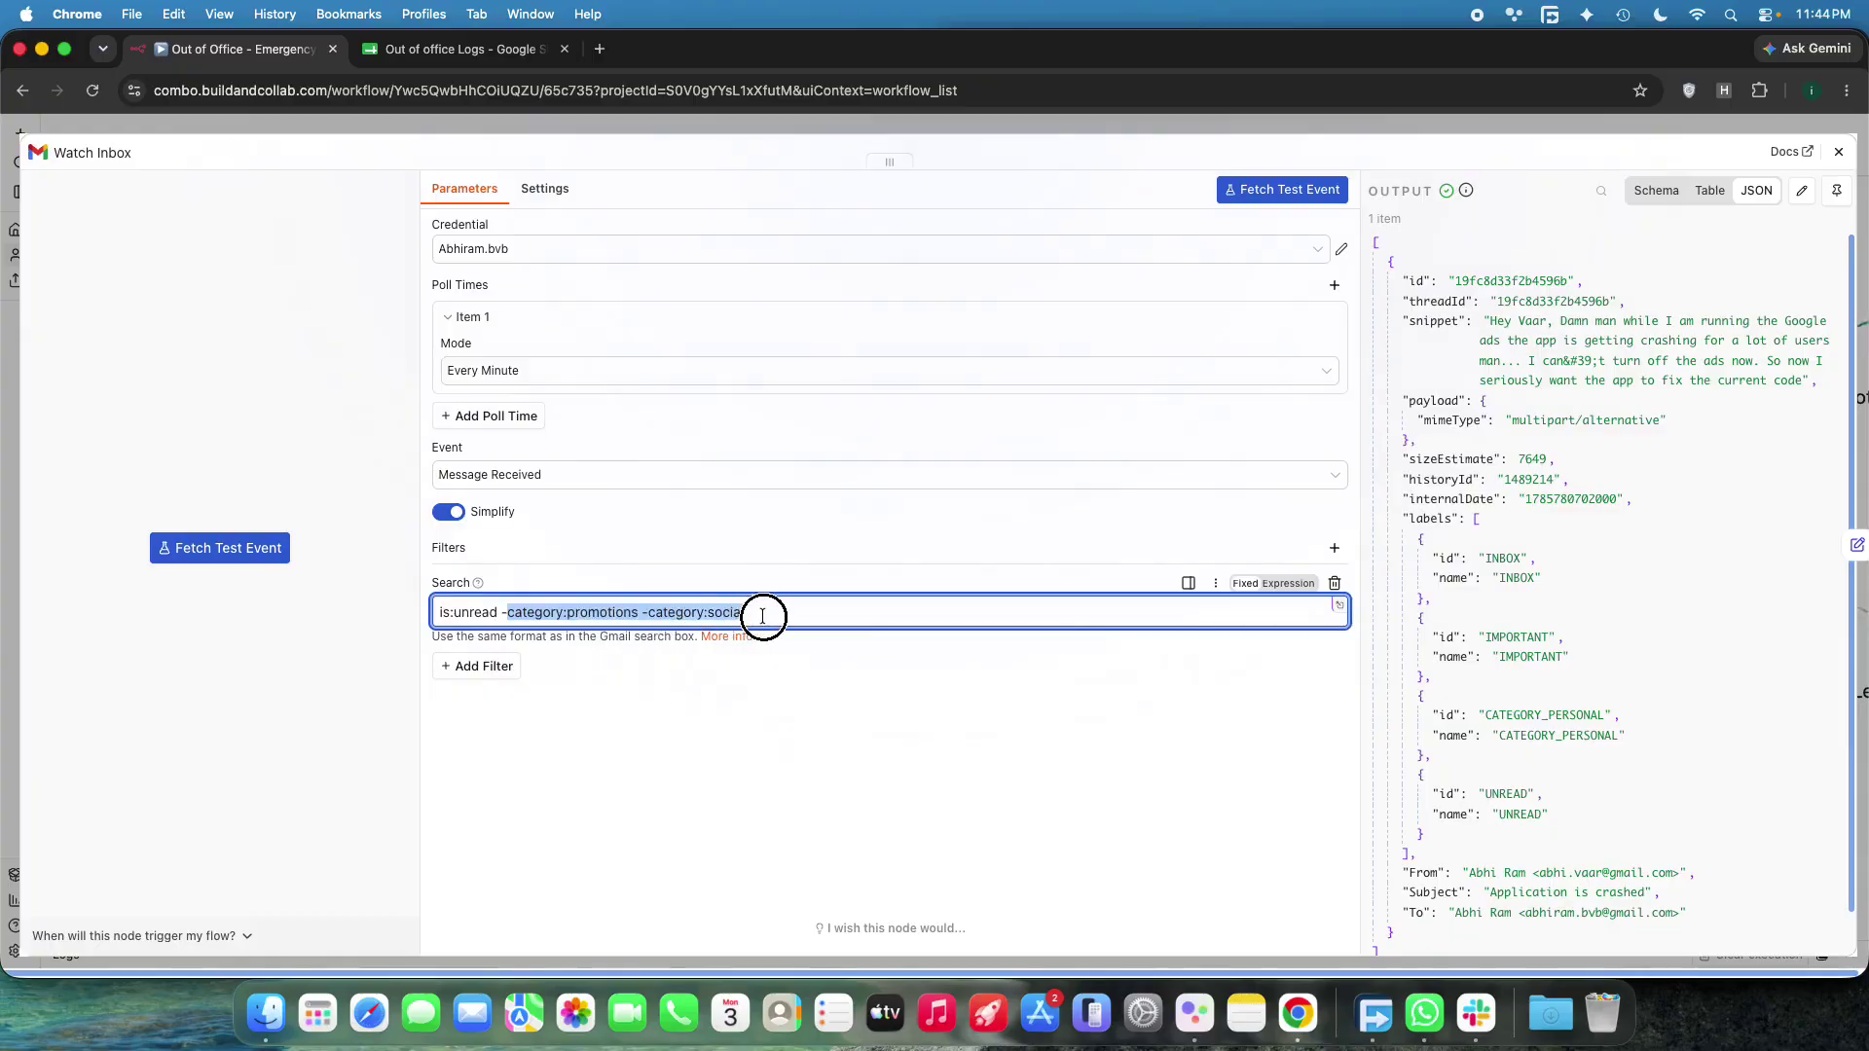
{"action": "left_click", "coordinate": [857, 732]}
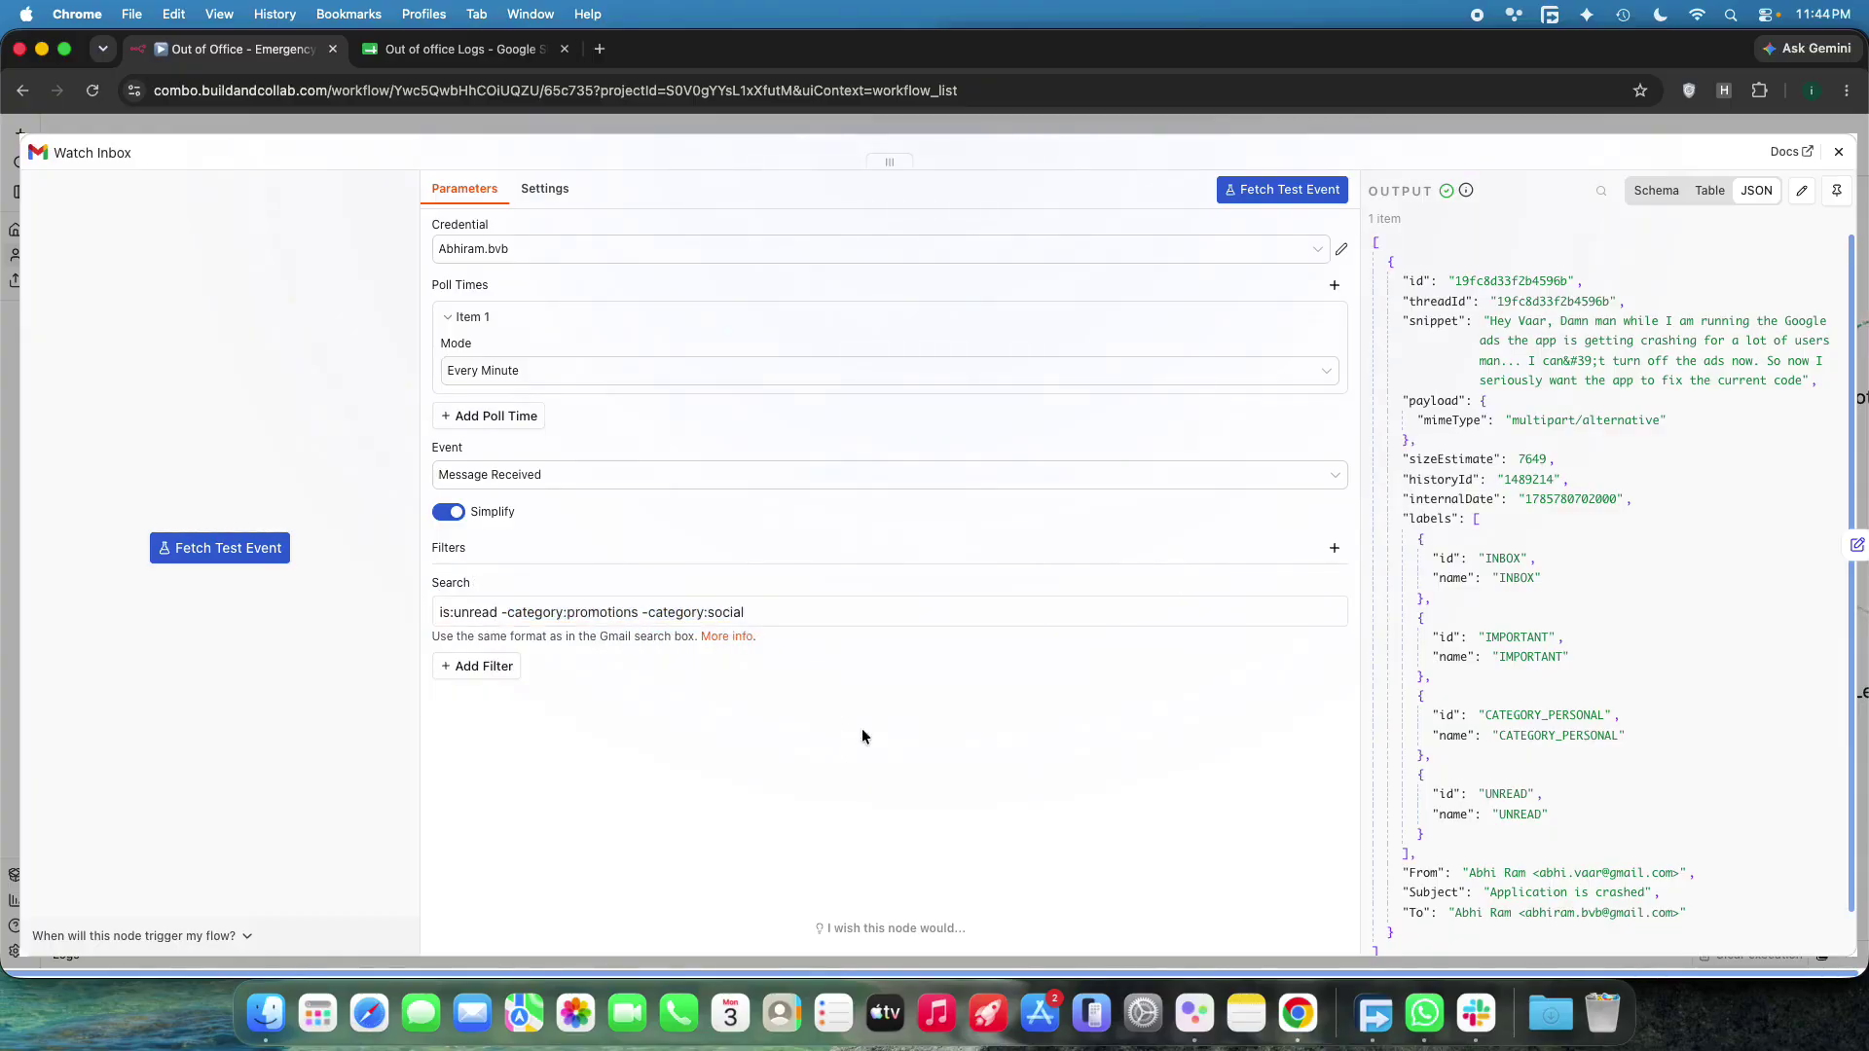
{"action": "key", "text": "Escape"}
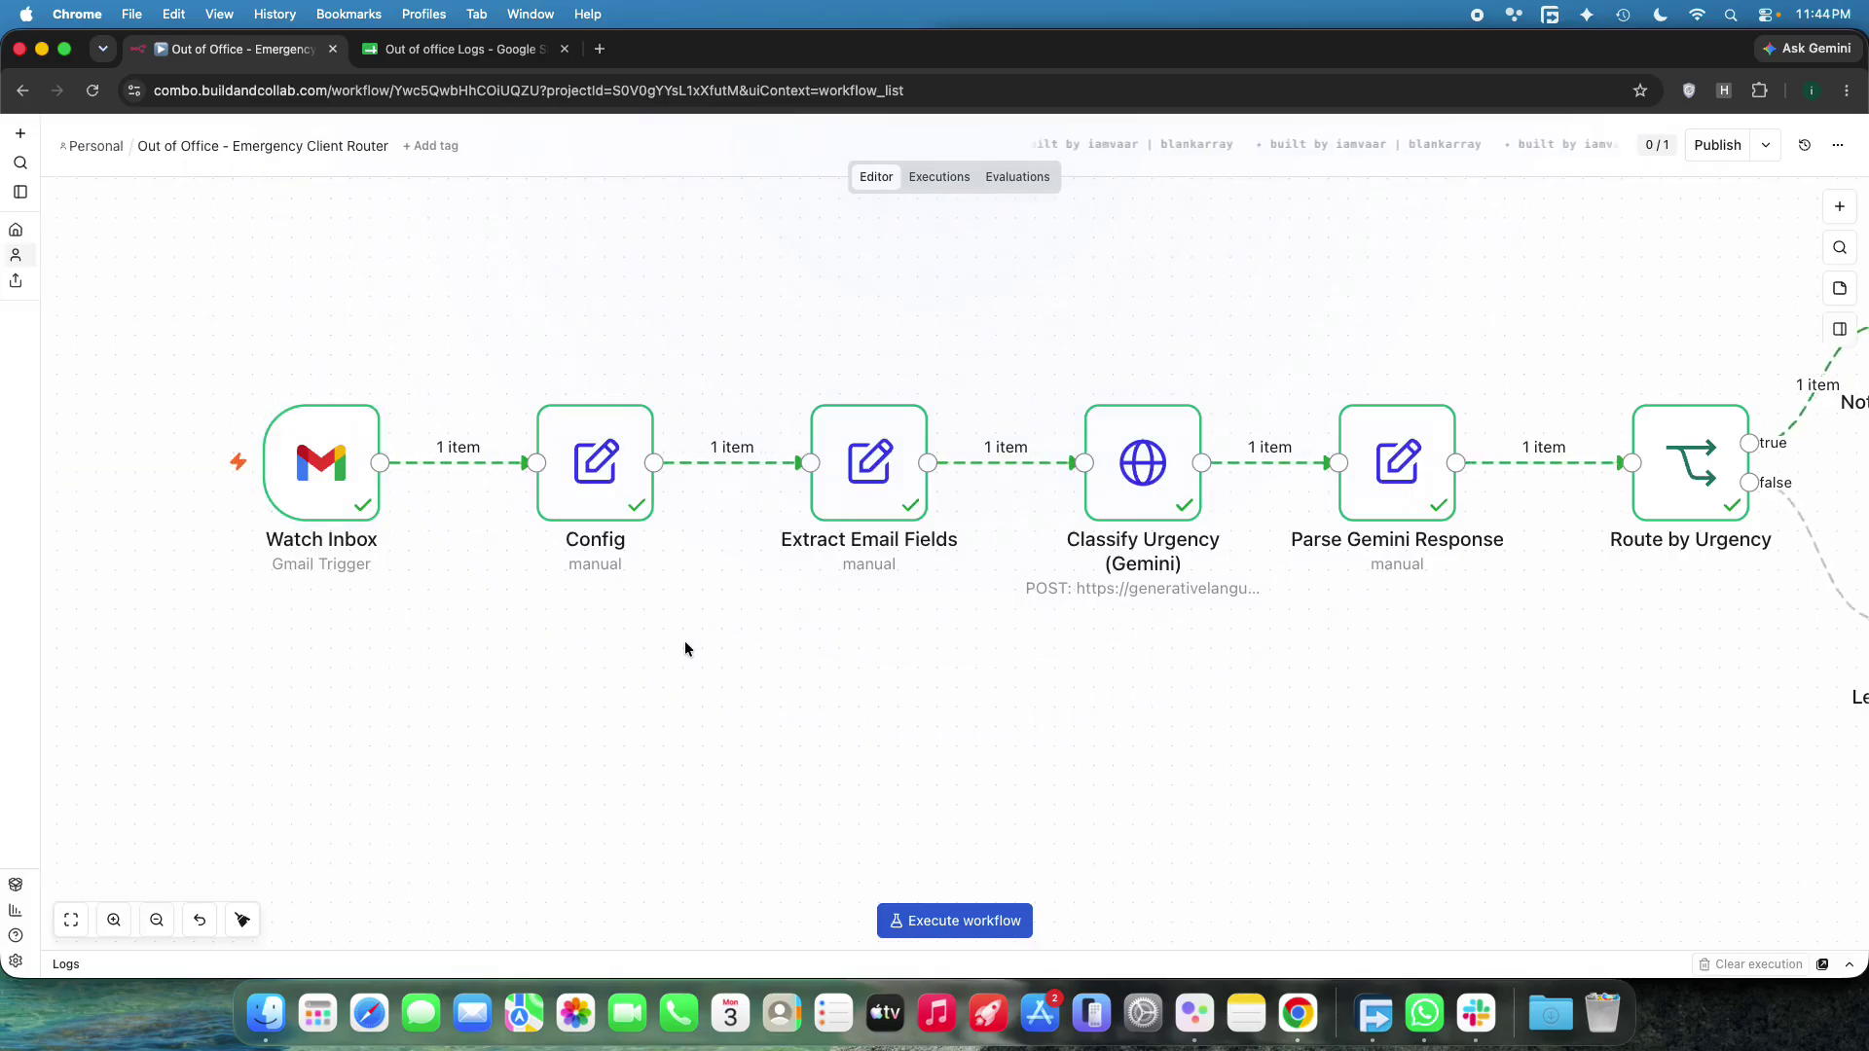
Open the Config node, widen its output area and examine the backup contact, Slack, company, return date and label fields, then close it
{"action": "left_click_drag", "start_coordinate": [717, 671], "coordinate": [594, 676]}
{"action": "left_click_drag", "start_coordinate": [104, 346], "coordinate": [306, 633]}
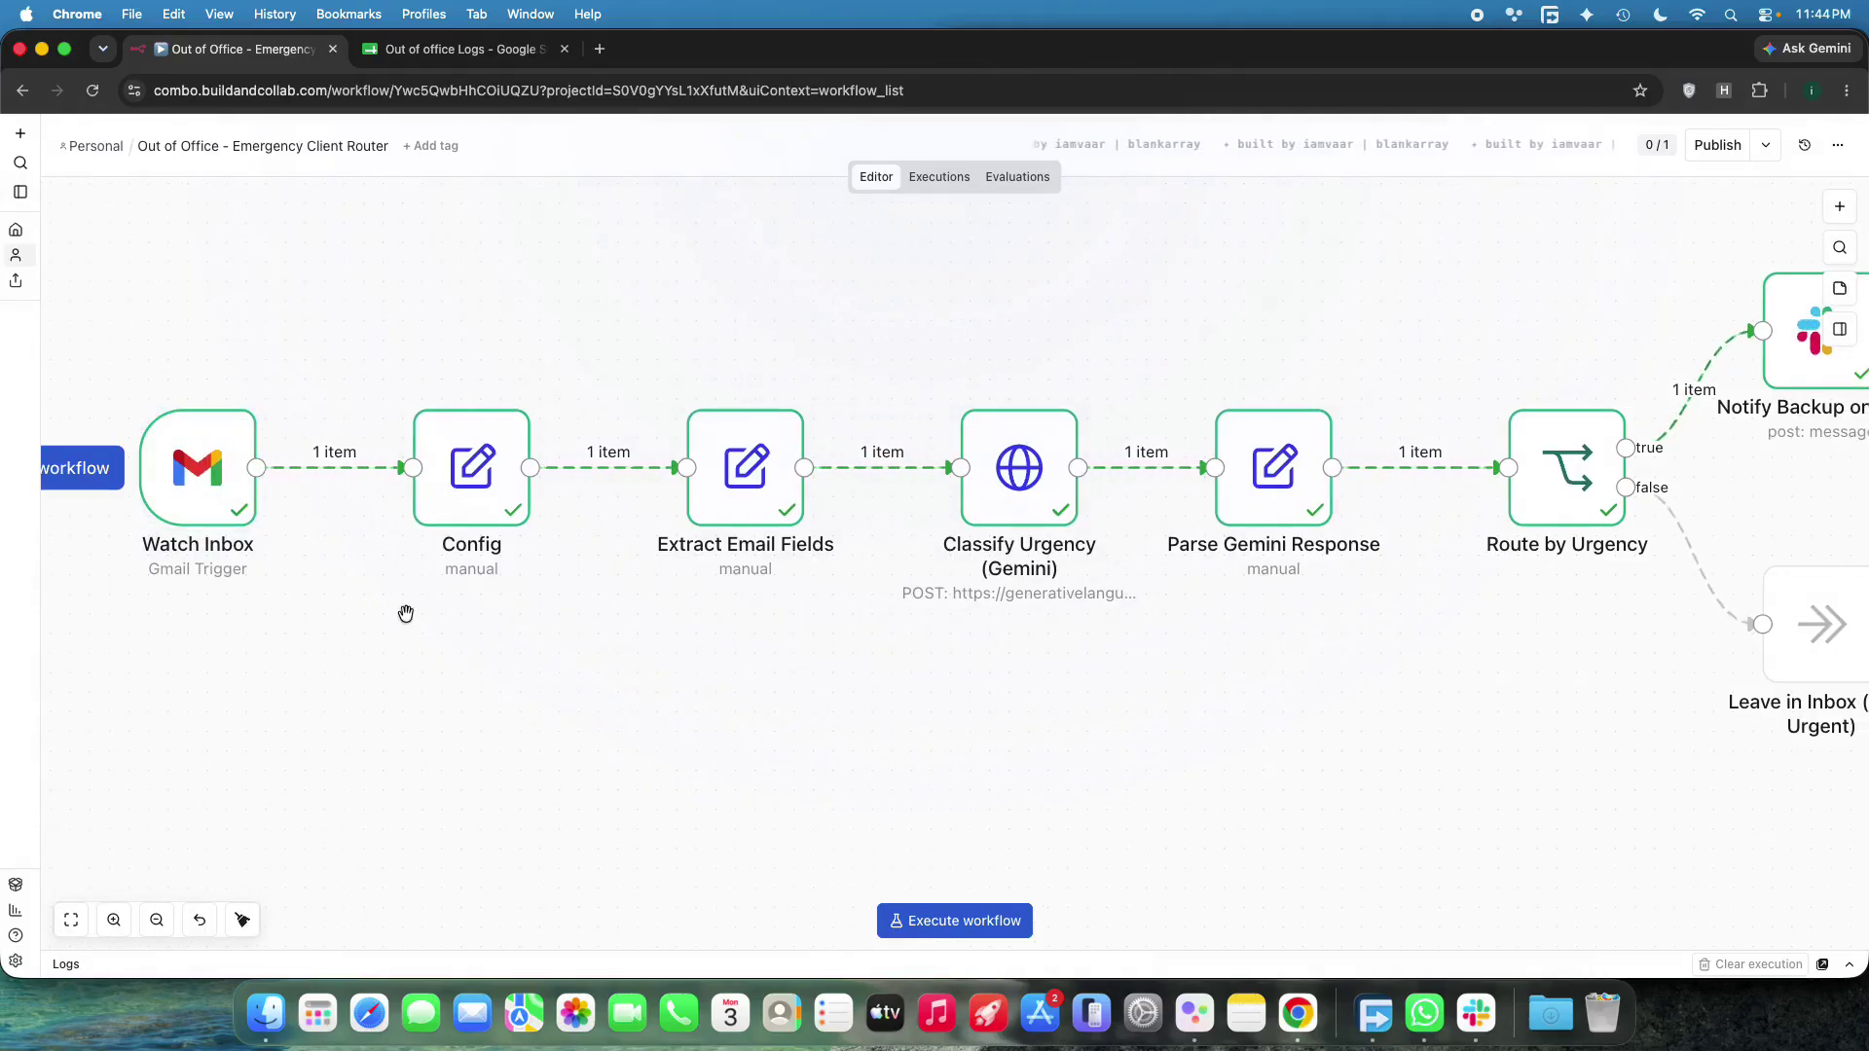
{"action": "left_click_drag", "start_coordinate": [422, 667], "coordinate": [361, 648]}
{"action": "left_click", "coordinate": [433, 467]}
{"action": "double_click", "coordinate": [433, 468]}
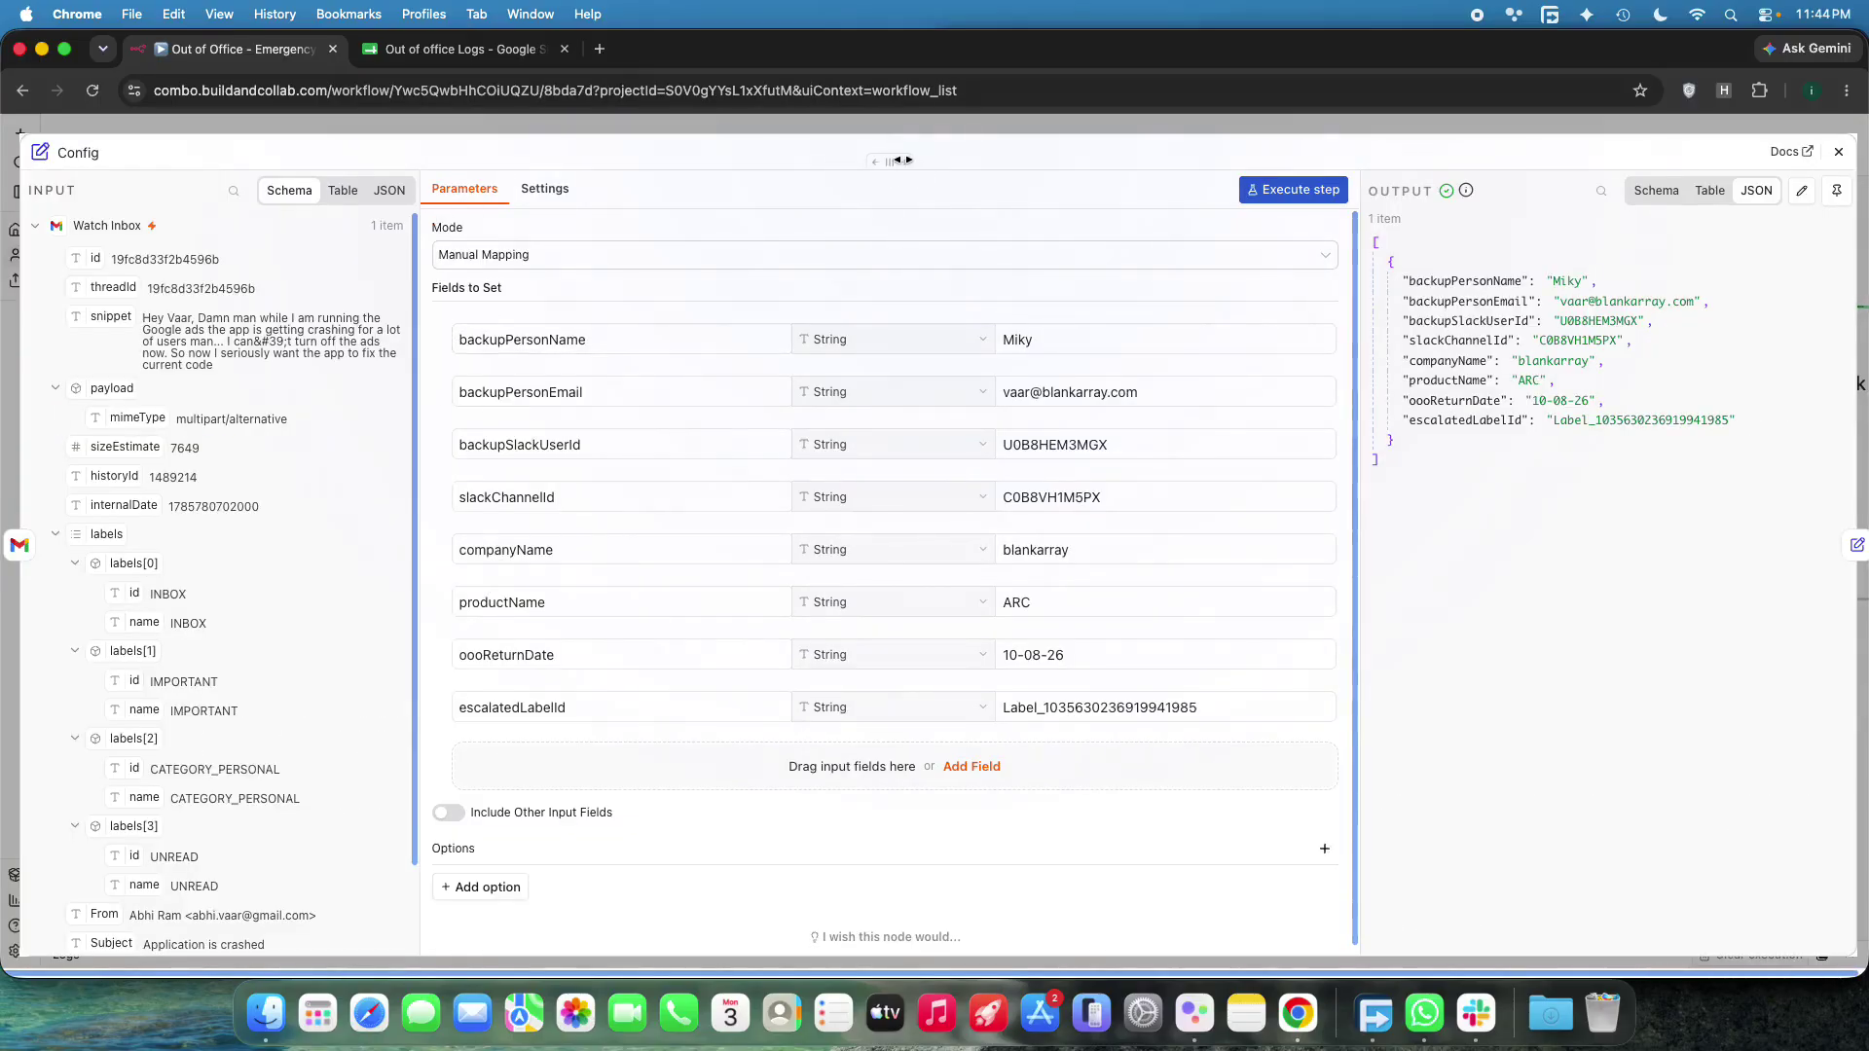
{"action": "left_click_drag", "start_coordinate": [901, 159], "coordinate": [609, 162]}
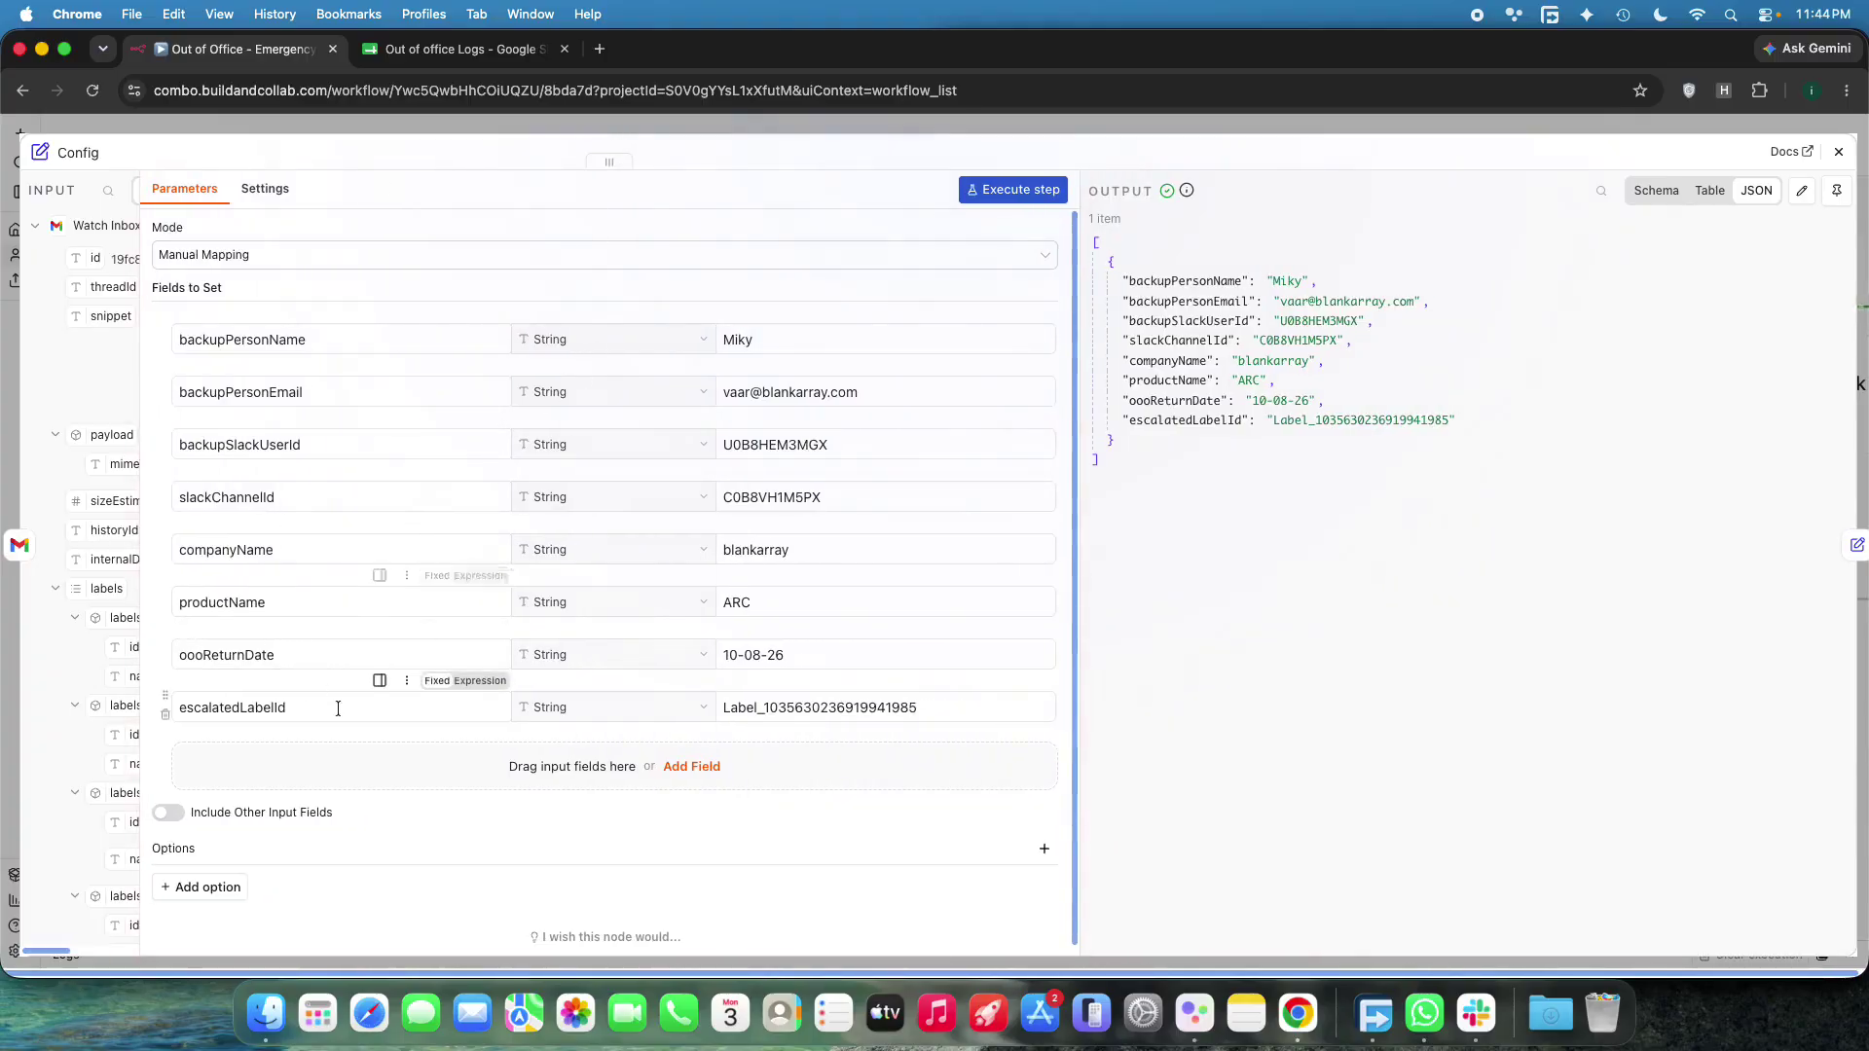
{"action": "key", "text": "Escape"}
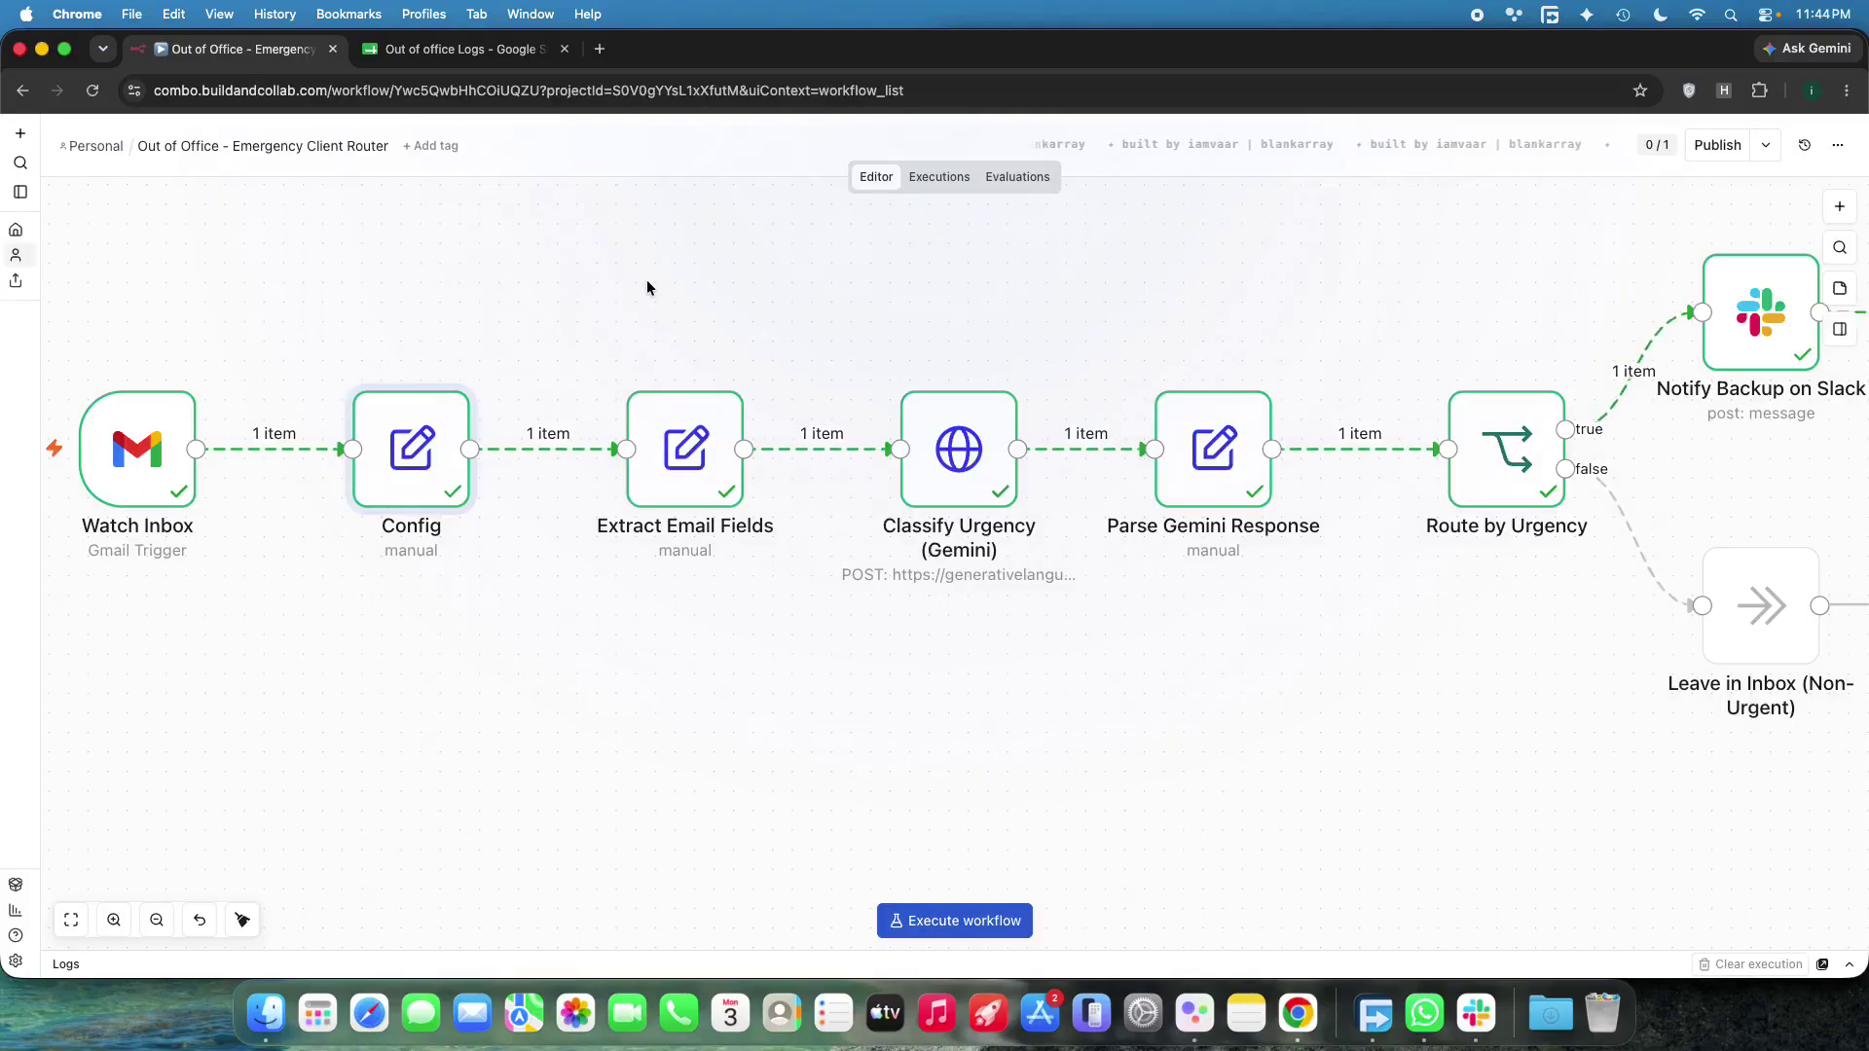
Examine the Extract Email Fields node's mappings for fromEmail, subject, bodyText, messageId and threadId, then close it
{"action": "left_click_drag", "start_coordinate": [638, 284], "coordinate": [458, 283]}
{"action": "double_click", "coordinate": [486, 474]}
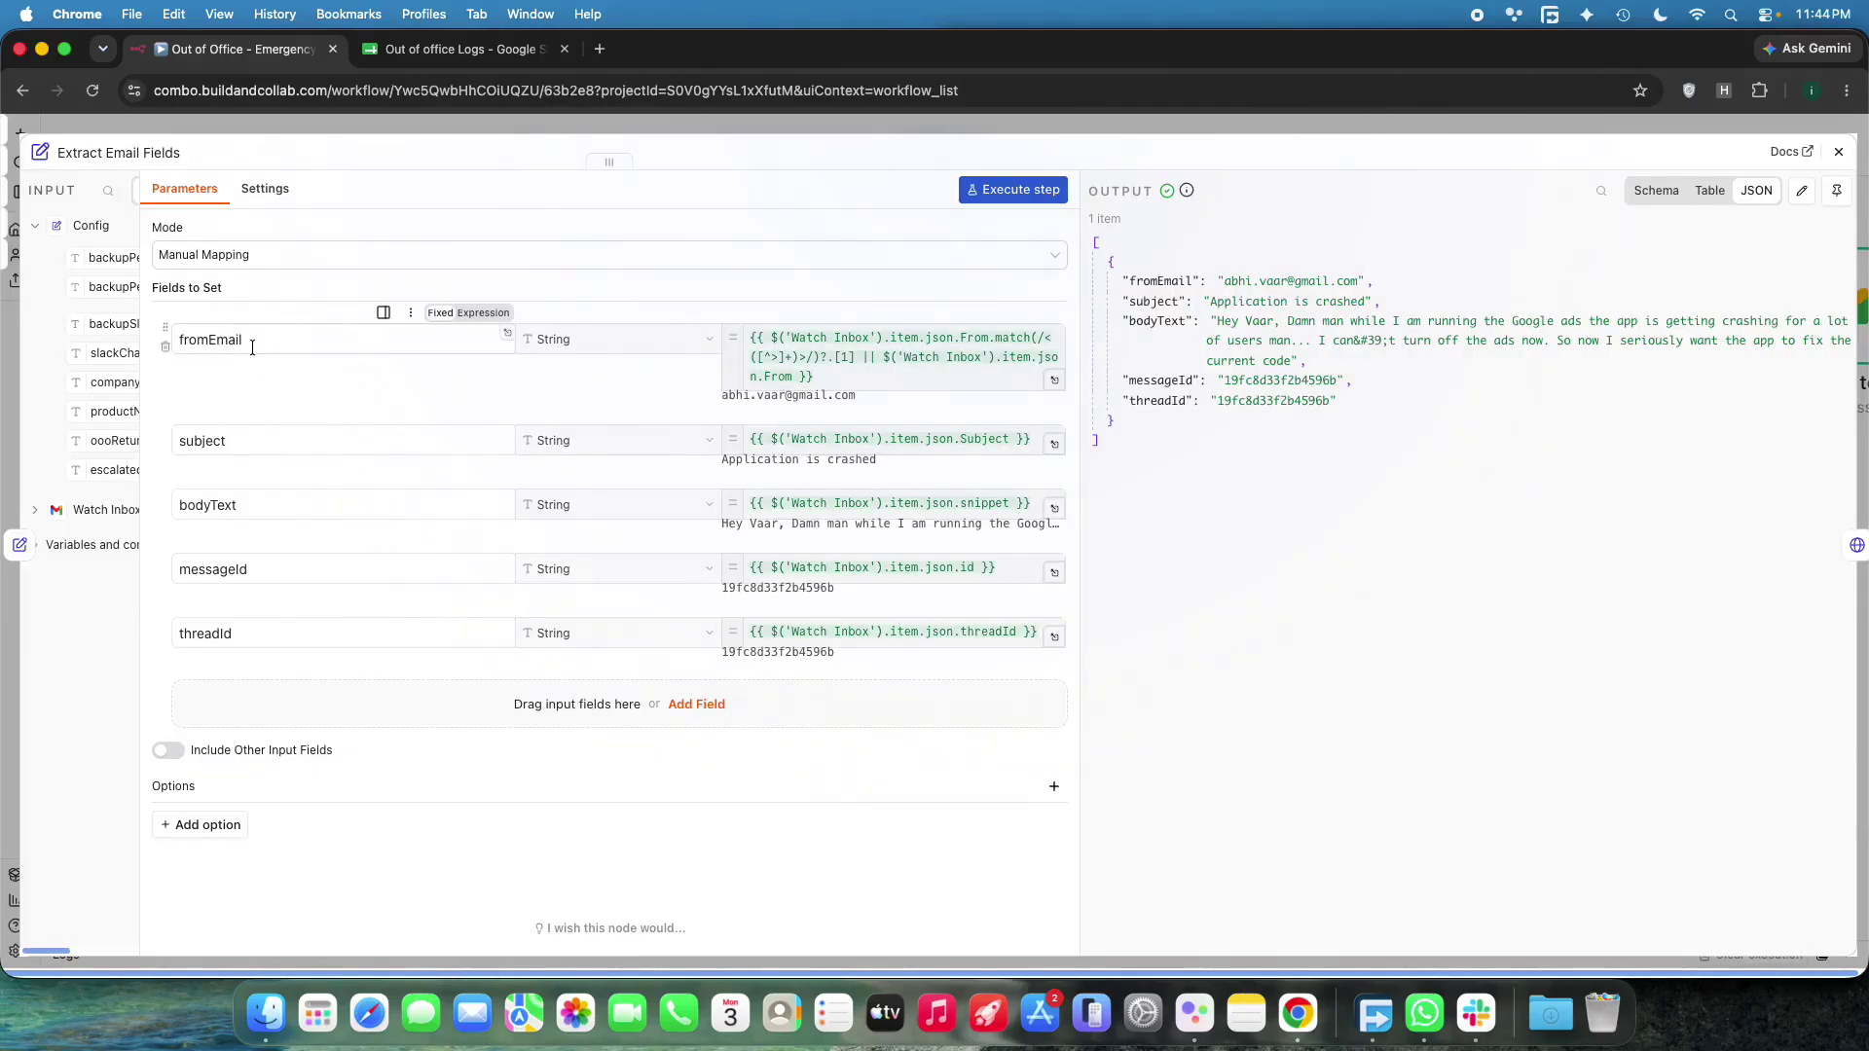
{"action": "left_click", "coordinate": [732, 309]}
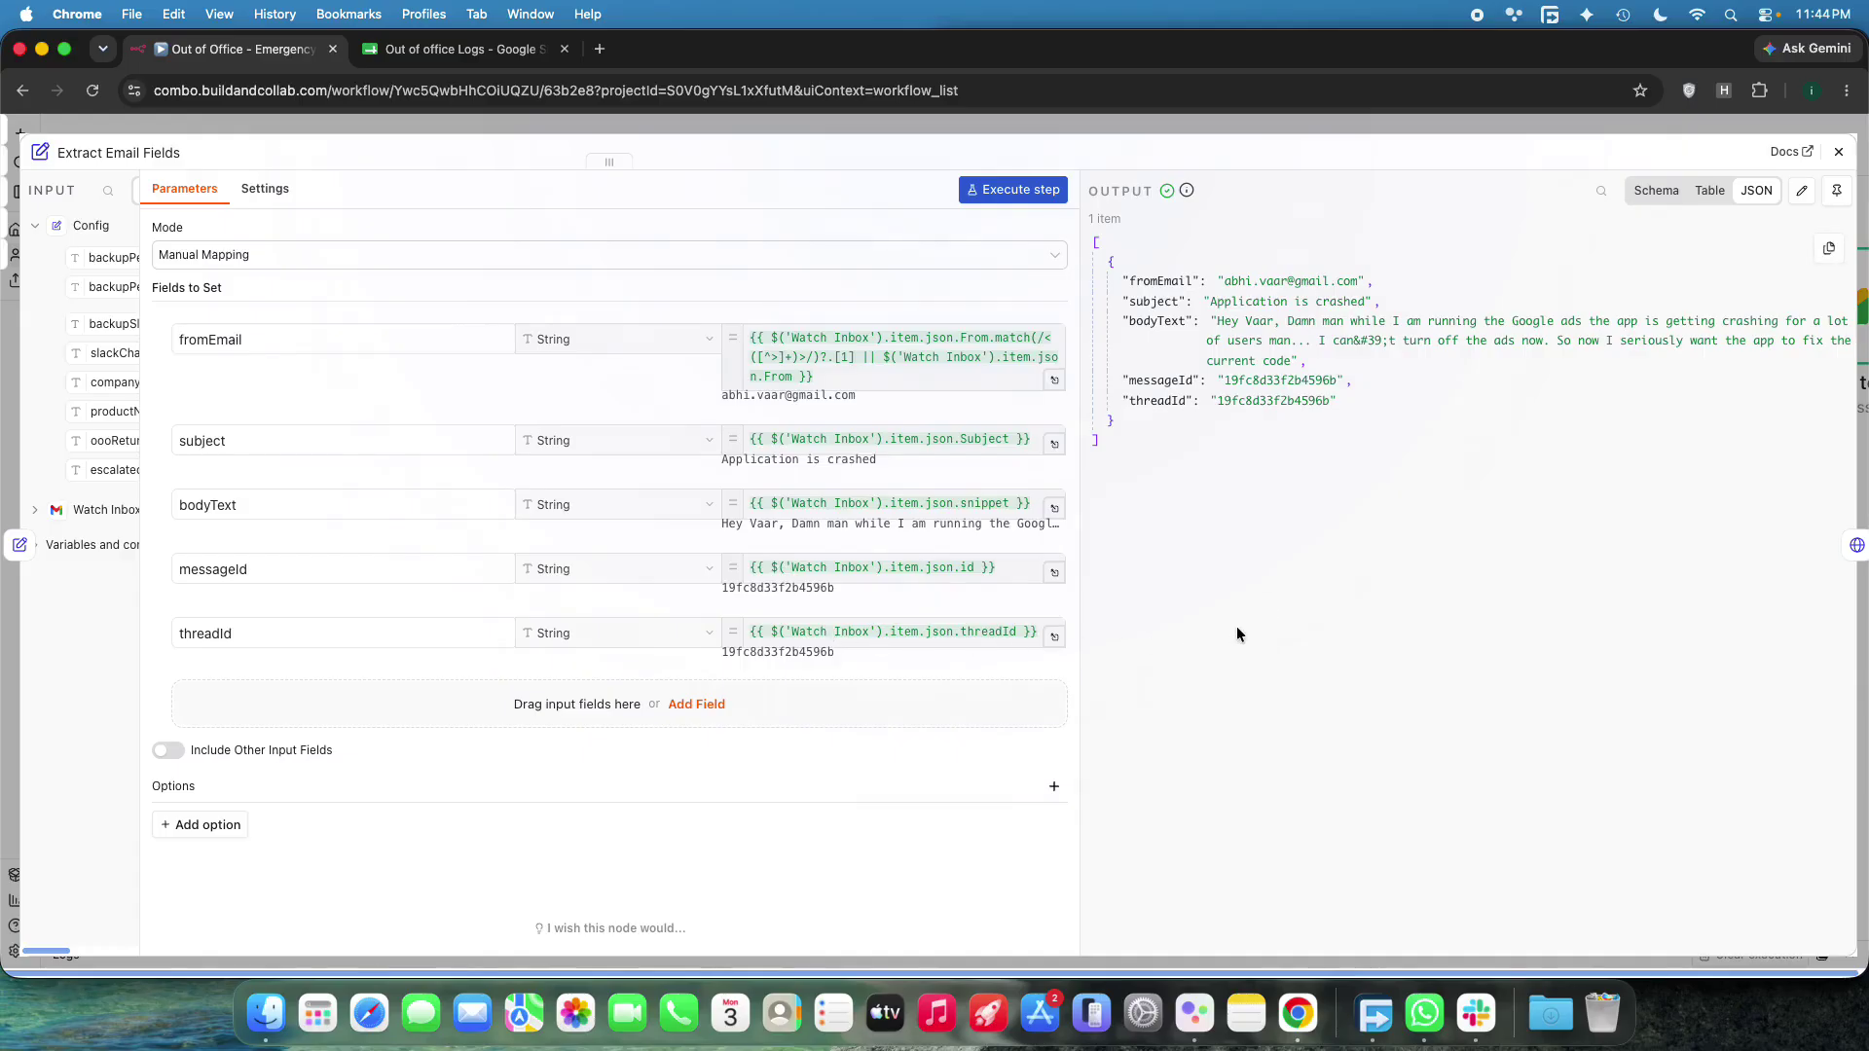
{"action": "key", "text": "Escape"}
Examine the Classify Urgency (Gemini) node's POST request, model URL, credential, headers and JSON output, then close it
{"action": "left_click_drag", "start_coordinate": [875, 686], "coordinate": [730, 679]}
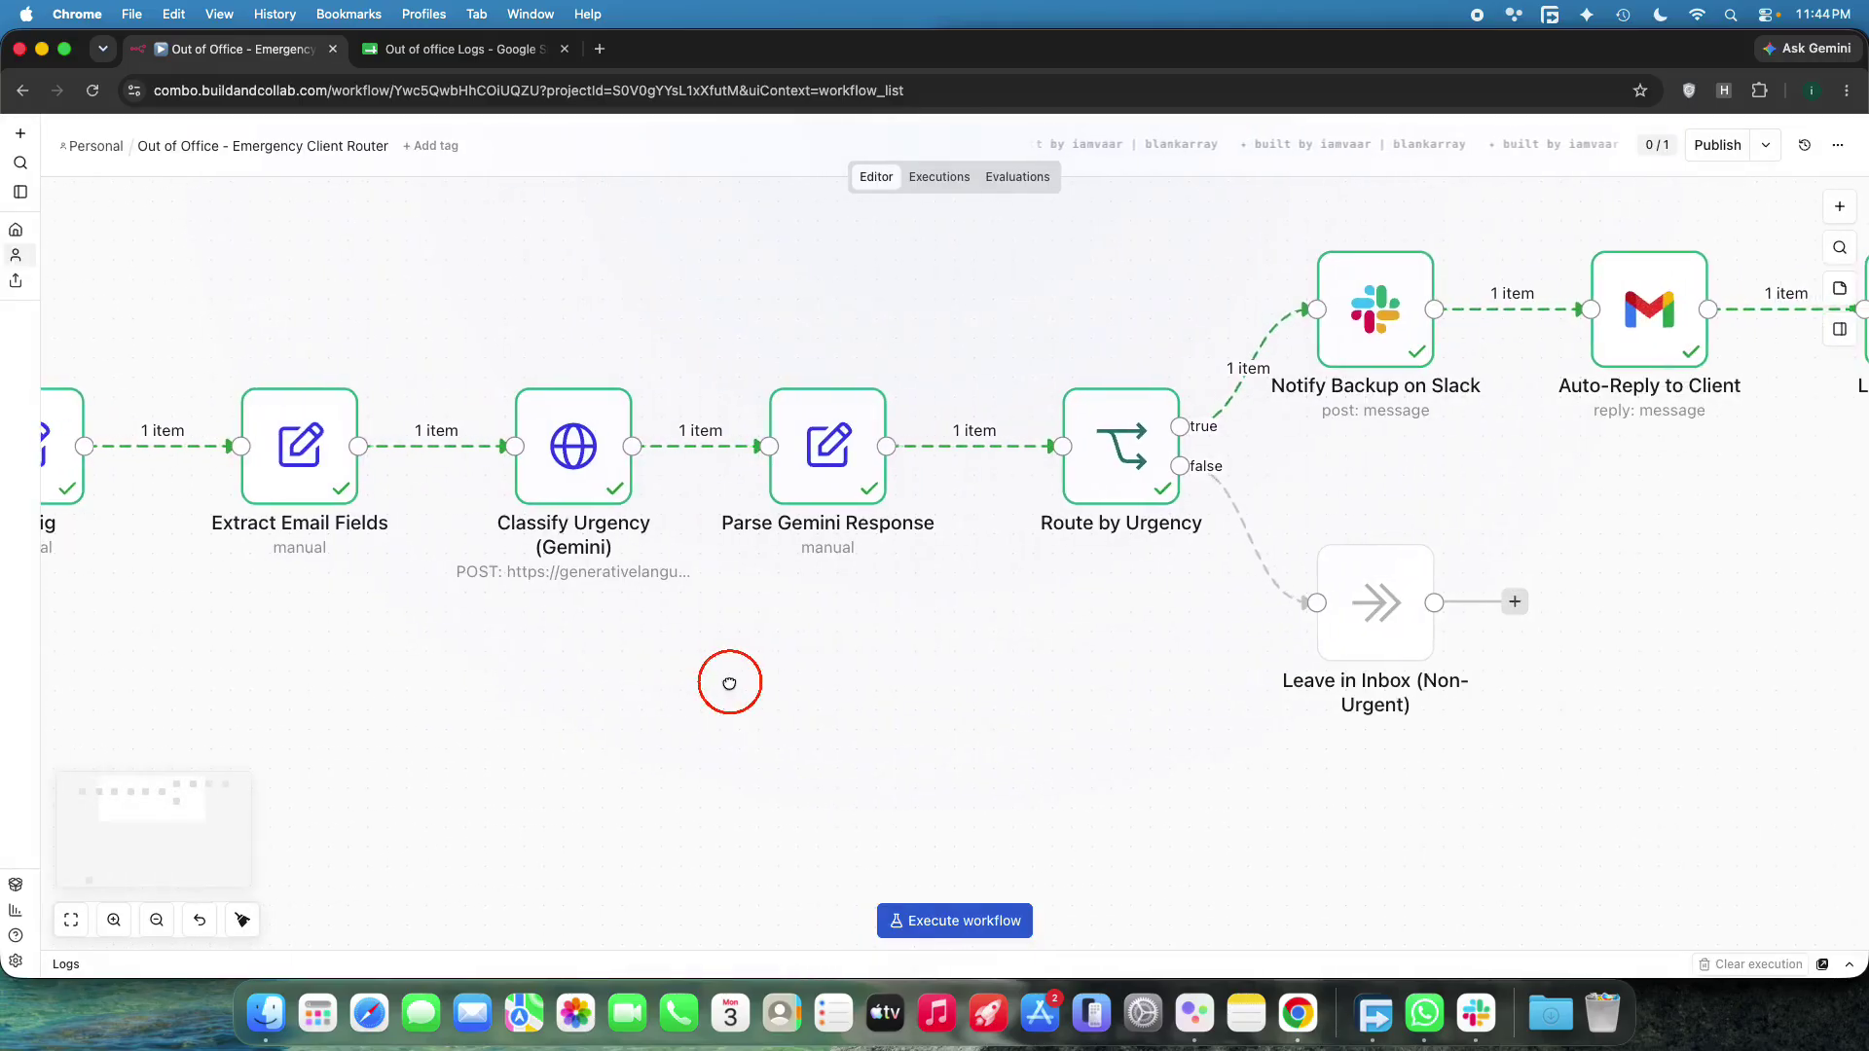
{"action": "left_click_drag", "start_coordinate": [428, 292], "coordinate": [730, 710]}
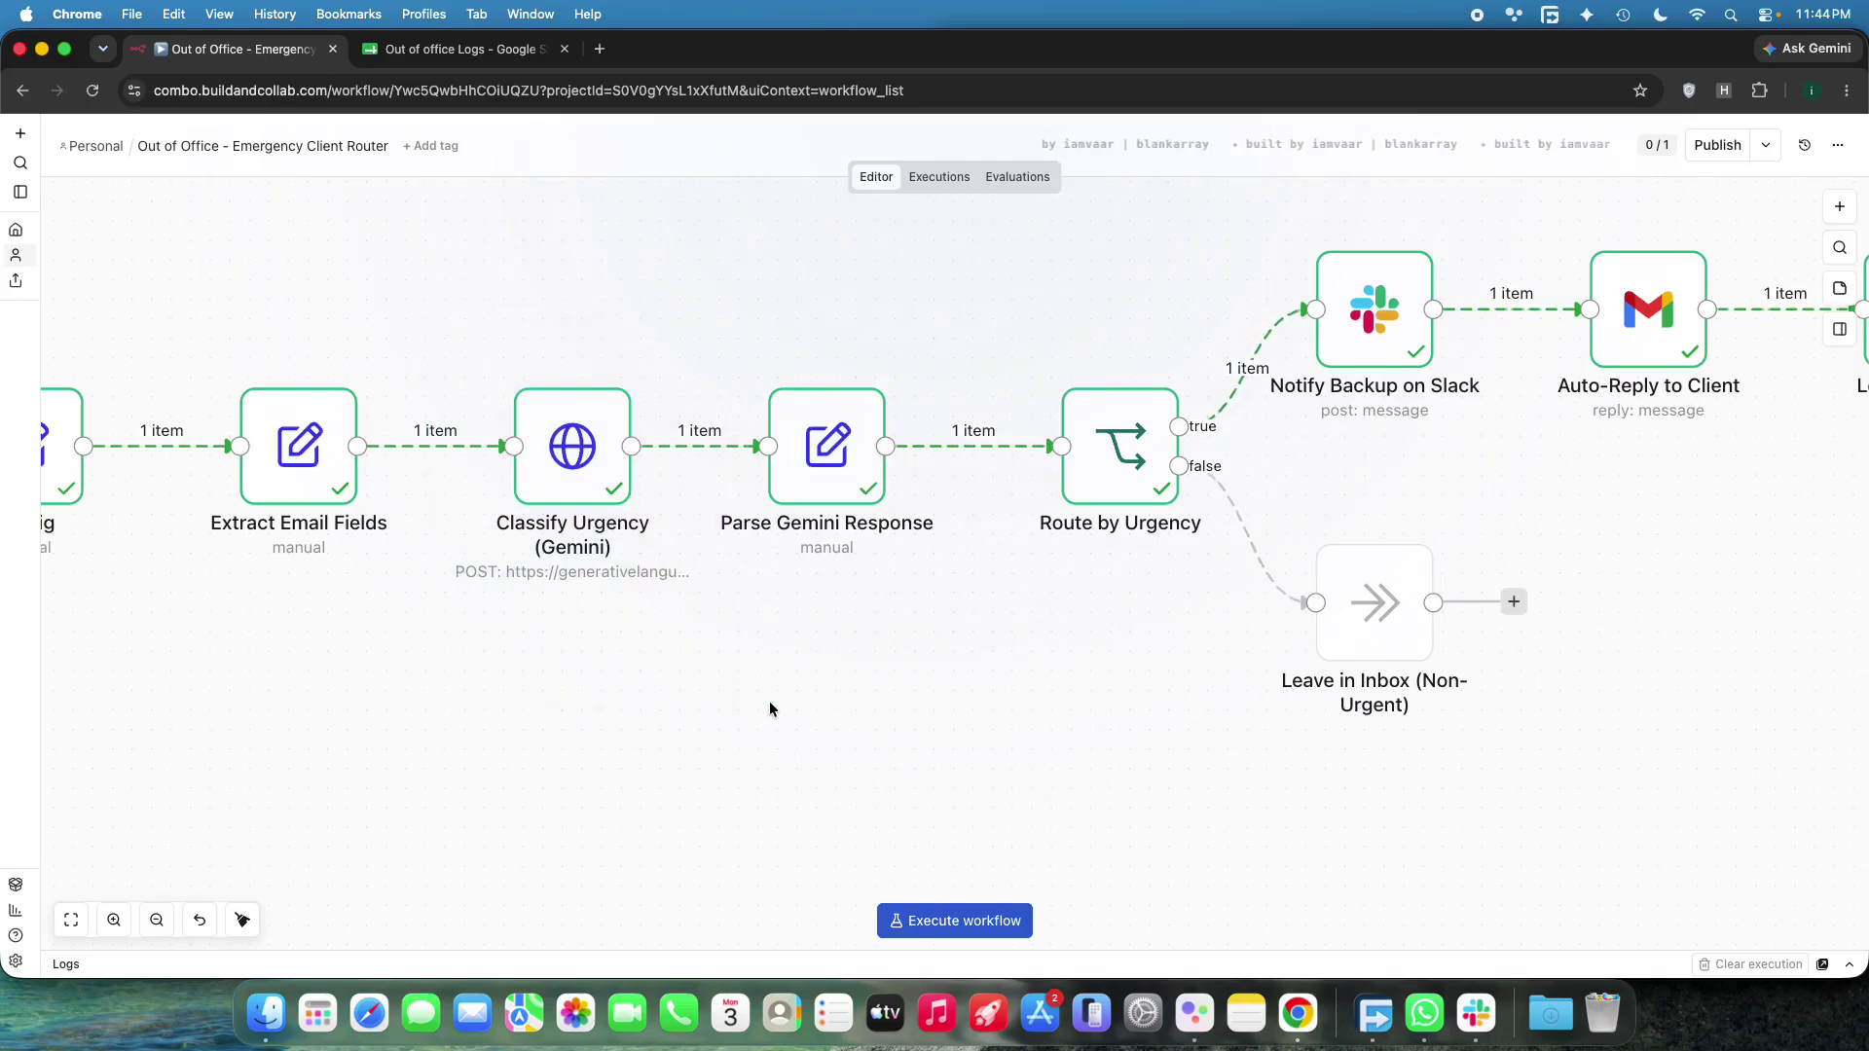
{"action": "left_click_drag", "start_coordinate": [436, 307], "coordinate": [773, 752]}
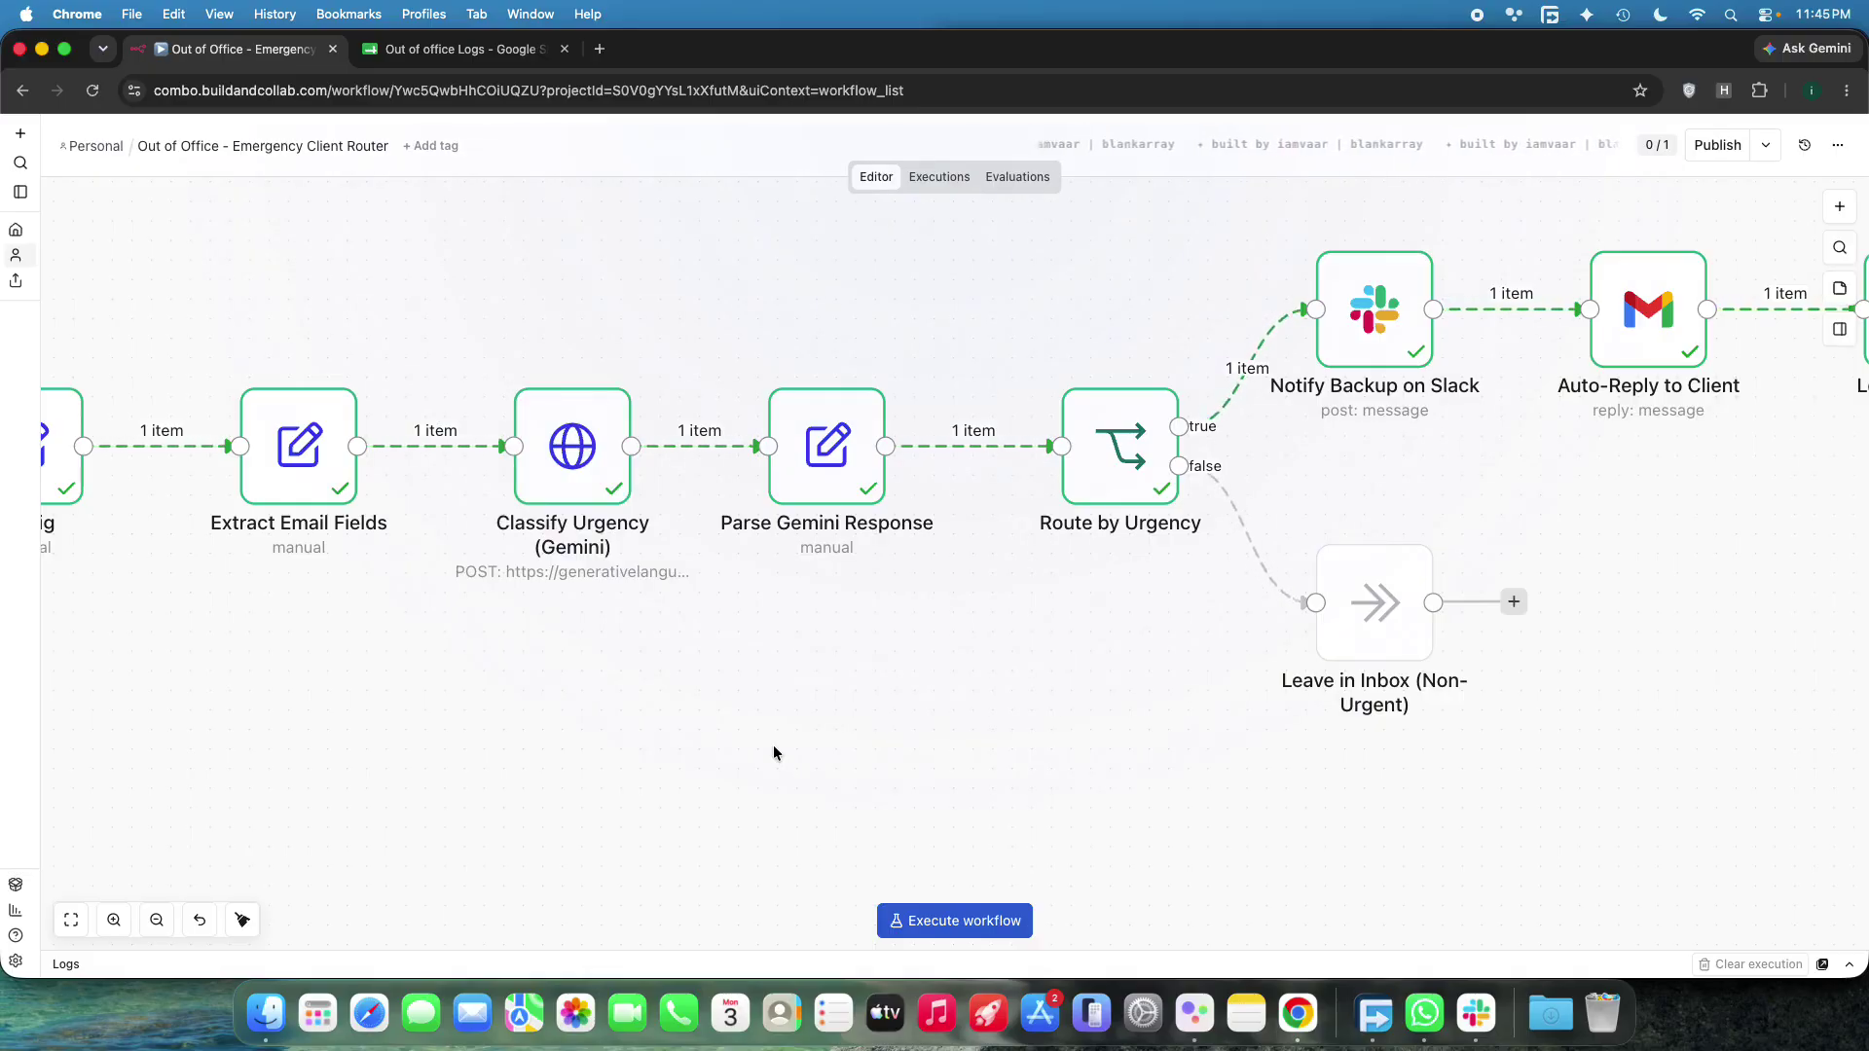
{"action": "double_click", "coordinate": [551, 437]}
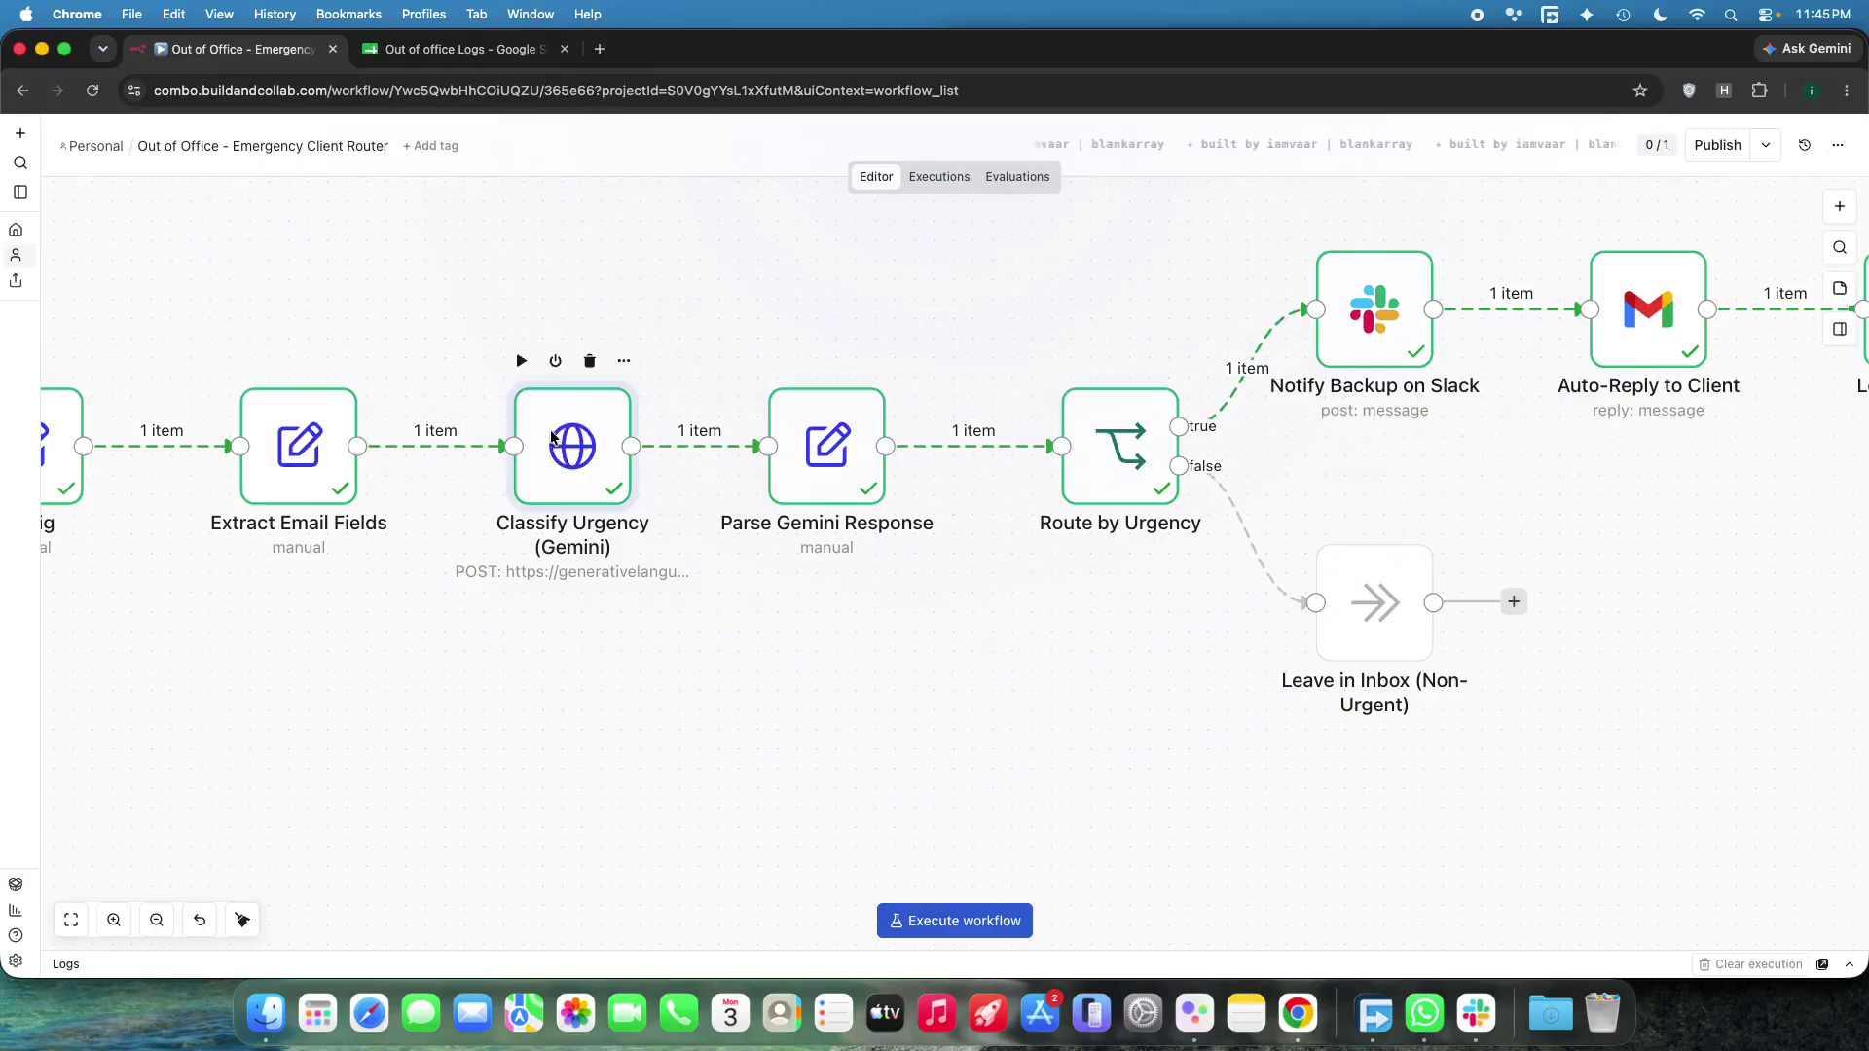
{"action": "left_click", "coordinate": [151, 255]}
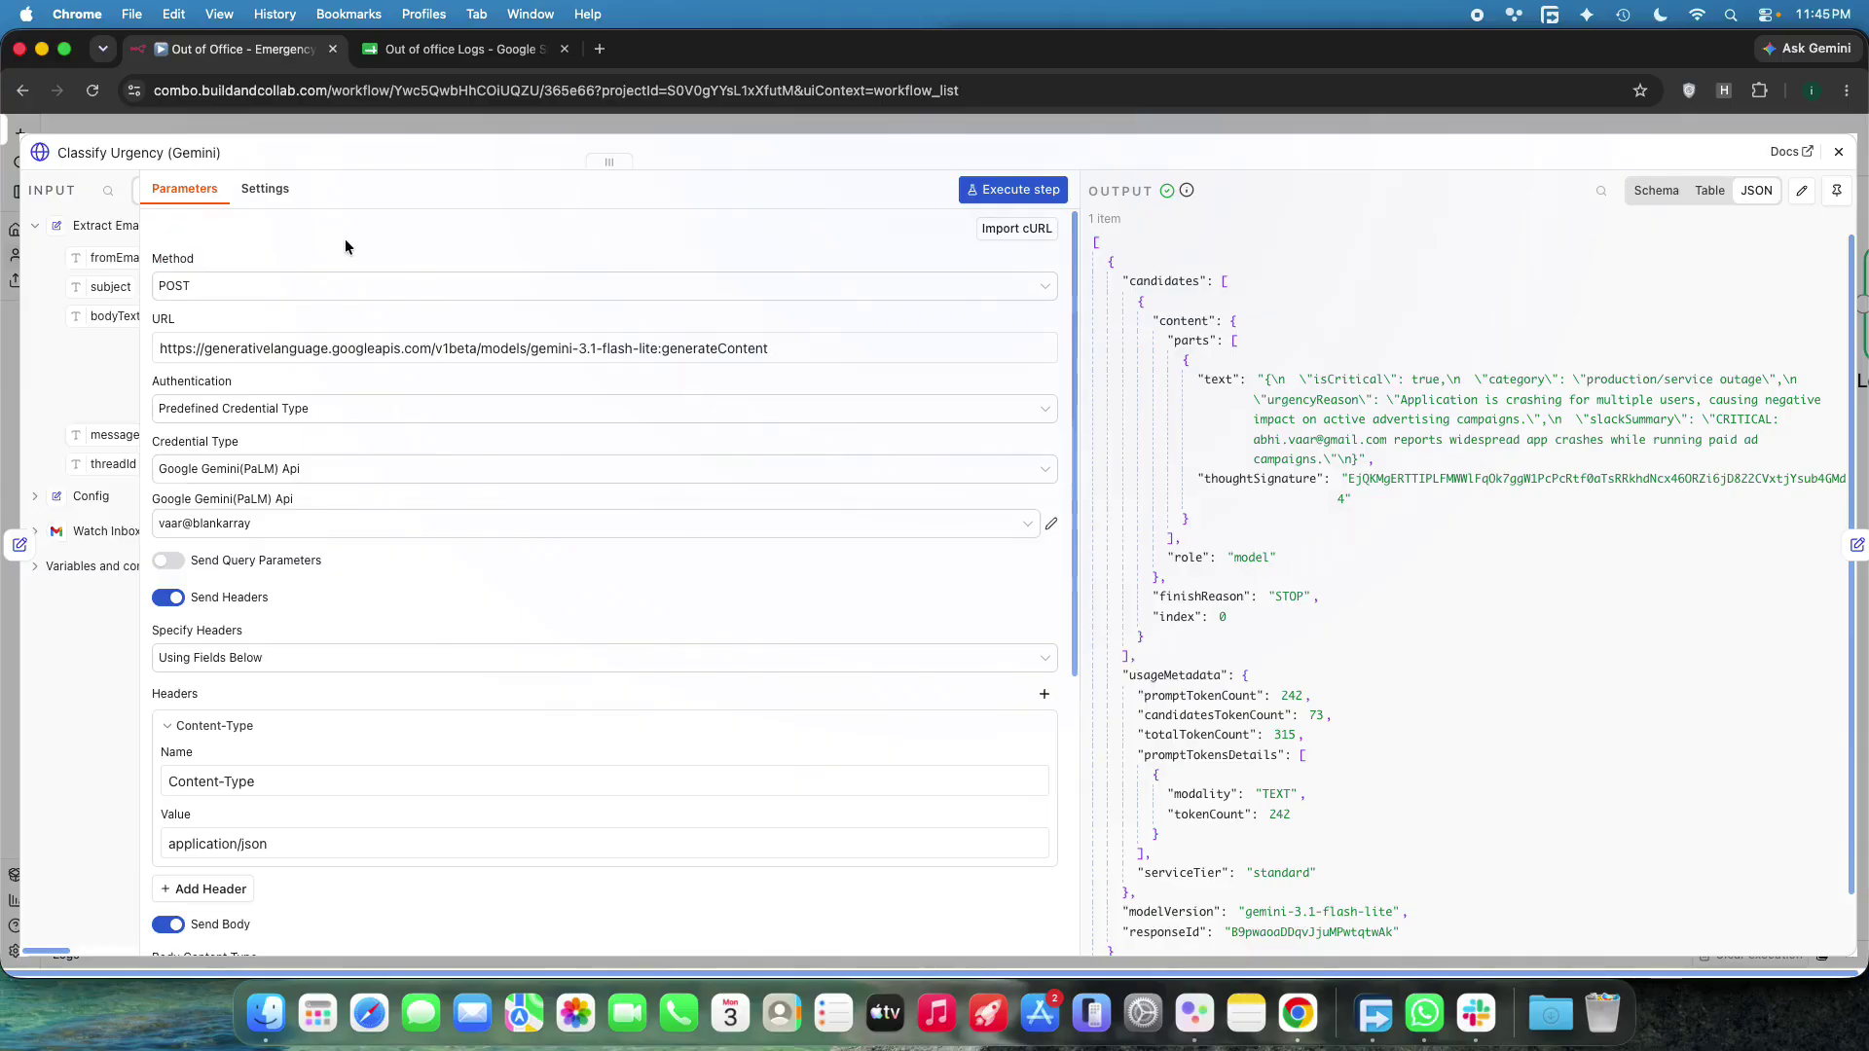
{"action": "key", "text": "Escape"}
Examine the Parse Gemini Response node's mappings for isCritical, category, urgencyReason and slackSummary, then close it
{"action": "left_click_drag", "start_coordinate": [847, 267], "coordinate": [582, 251]}
{"action": "scroll", "coordinate": [582, 251], "scroll_direction": "up", "scroll_amount": 2}
{"action": "scroll", "coordinate": [564, 200], "scroll_direction": "right", "scroll_amount": 3}
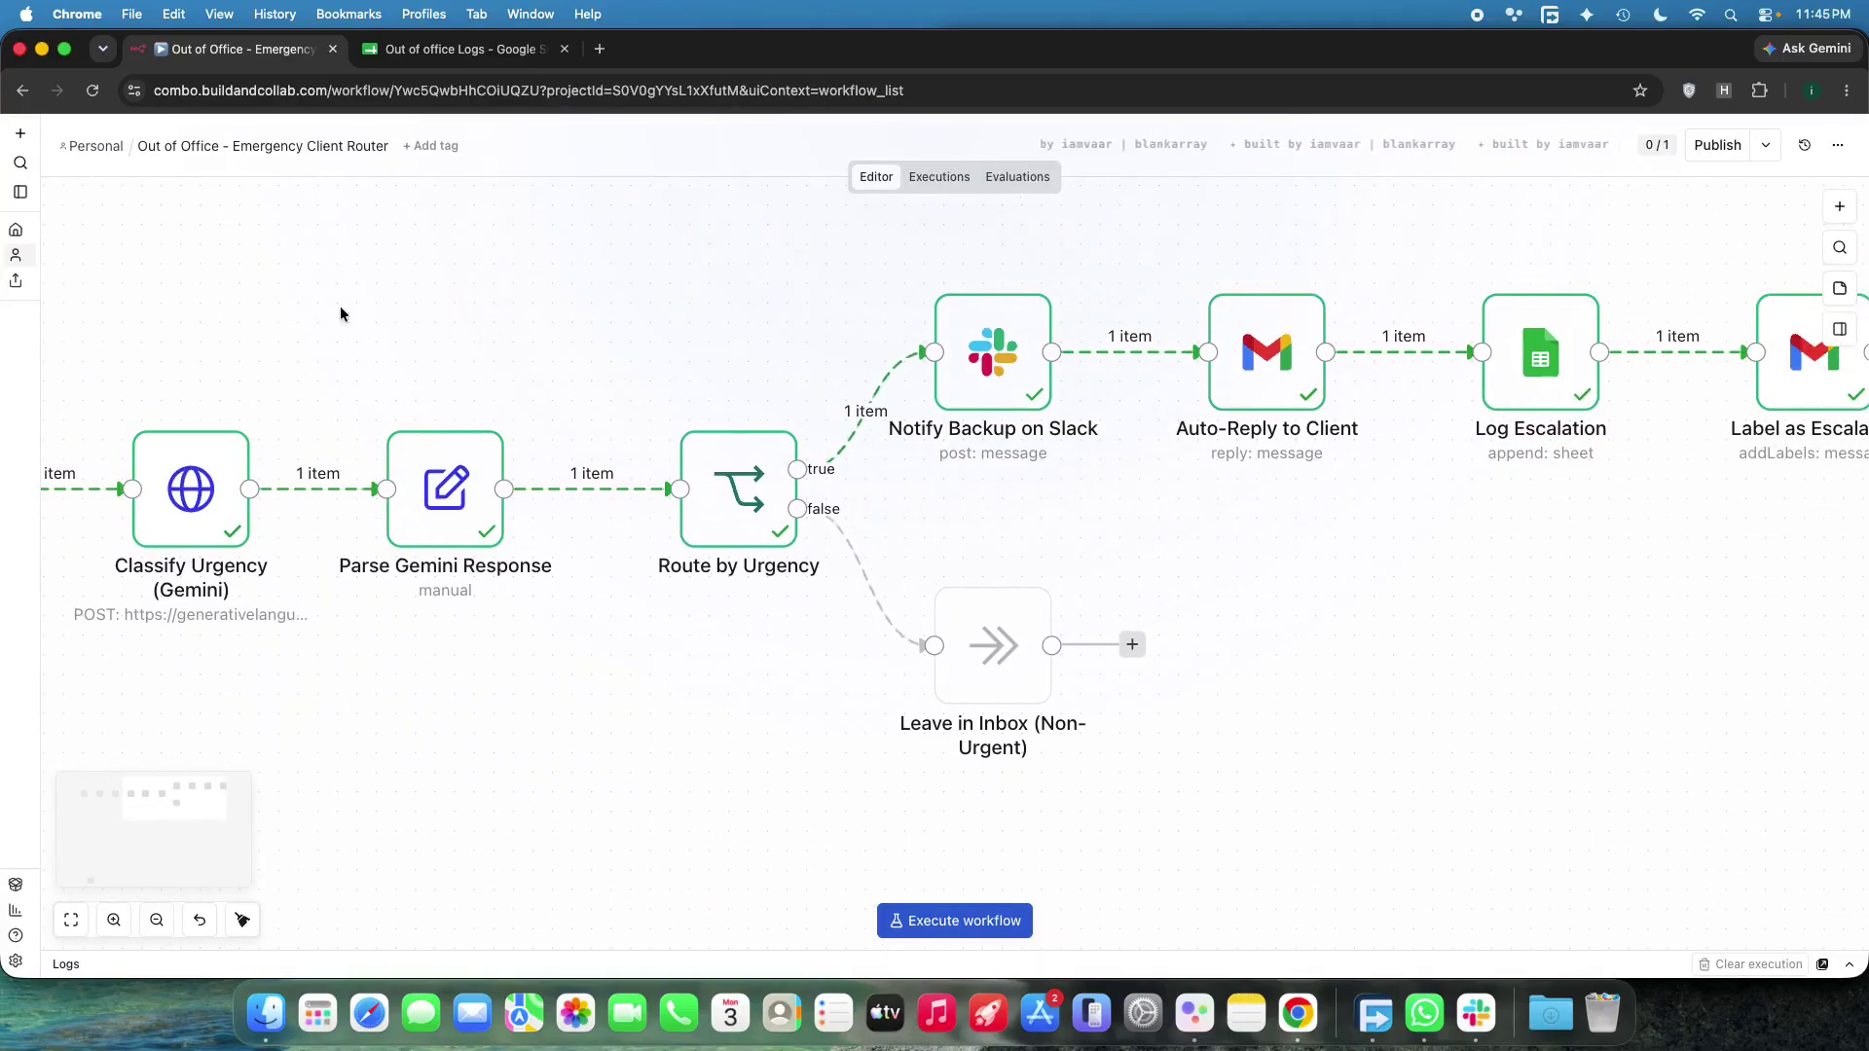
{"action": "left_click_drag", "start_coordinate": [66, 358], "coordinate": [331, 696]}
{"action": "scroll", "coordinate": [633, 696], "scroll_direction": "right", "scroll_amount": 2}
{"action": "double_click", "coordinate": [373, 490]}
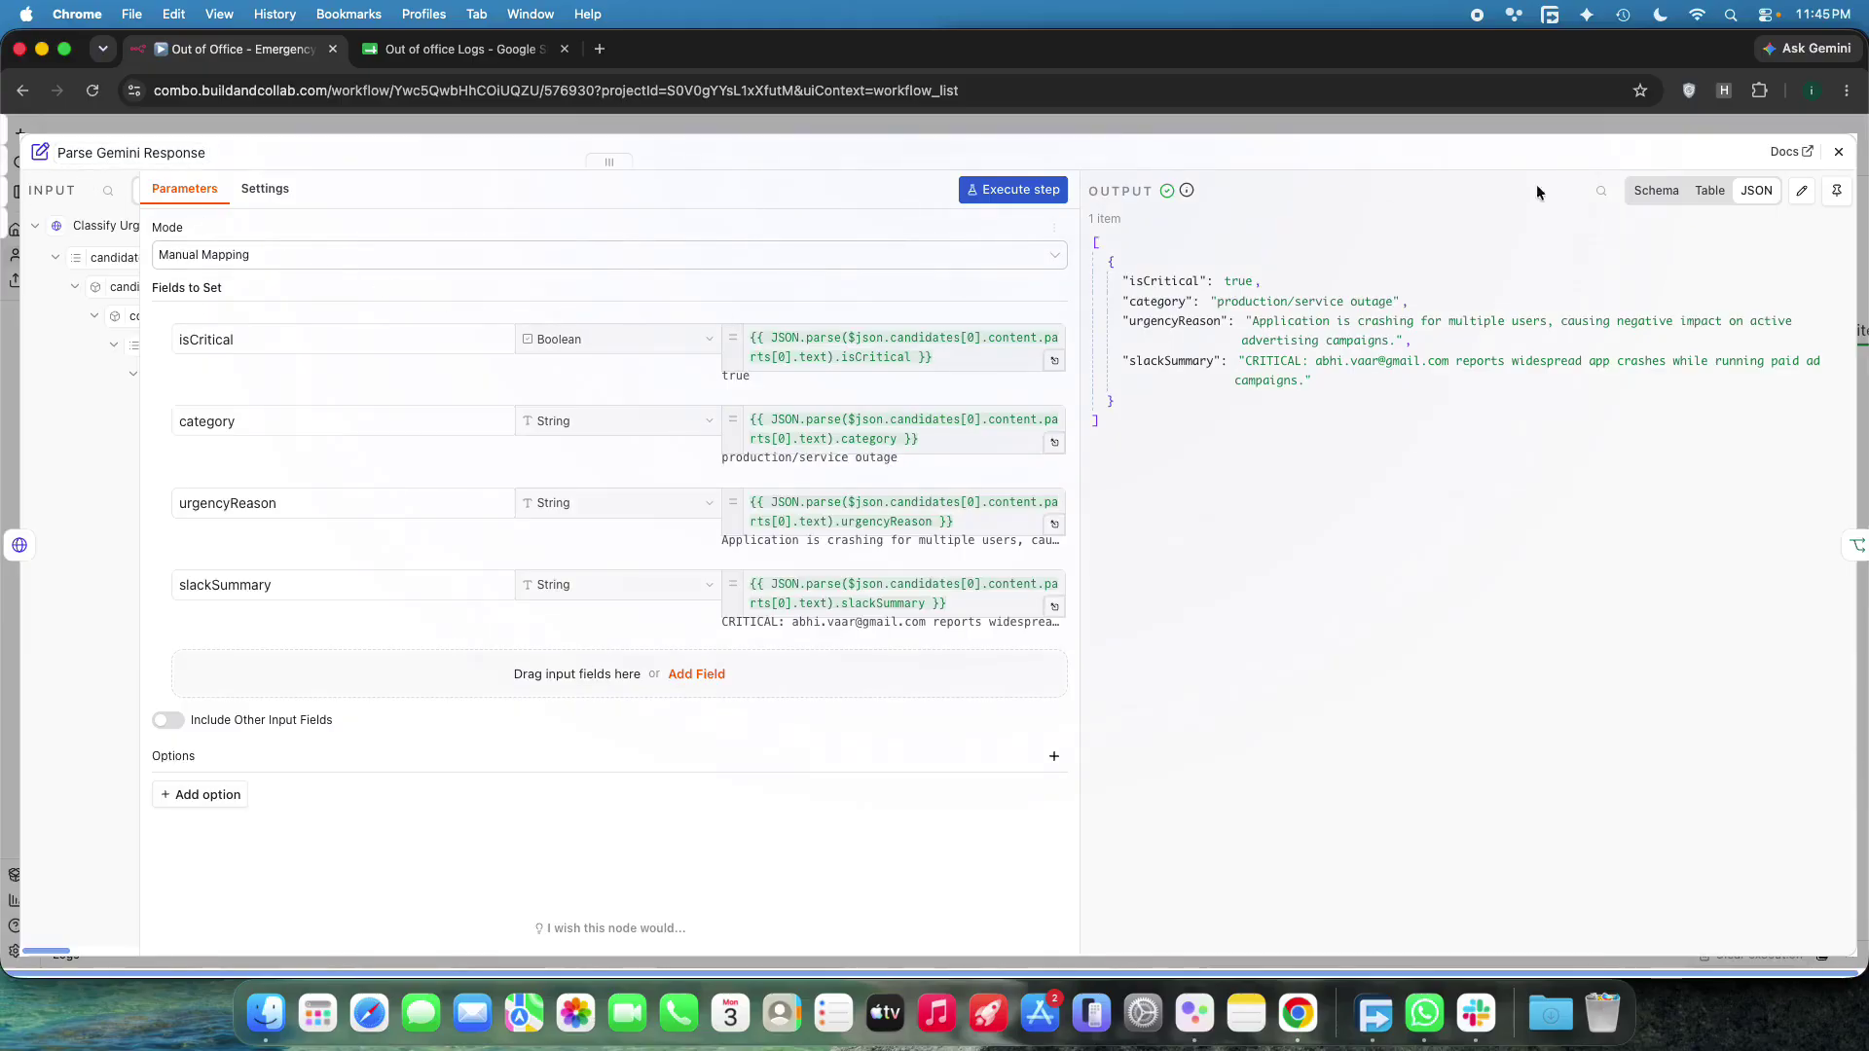
{"action": "left_click", "coordinate": [1838, 152]}
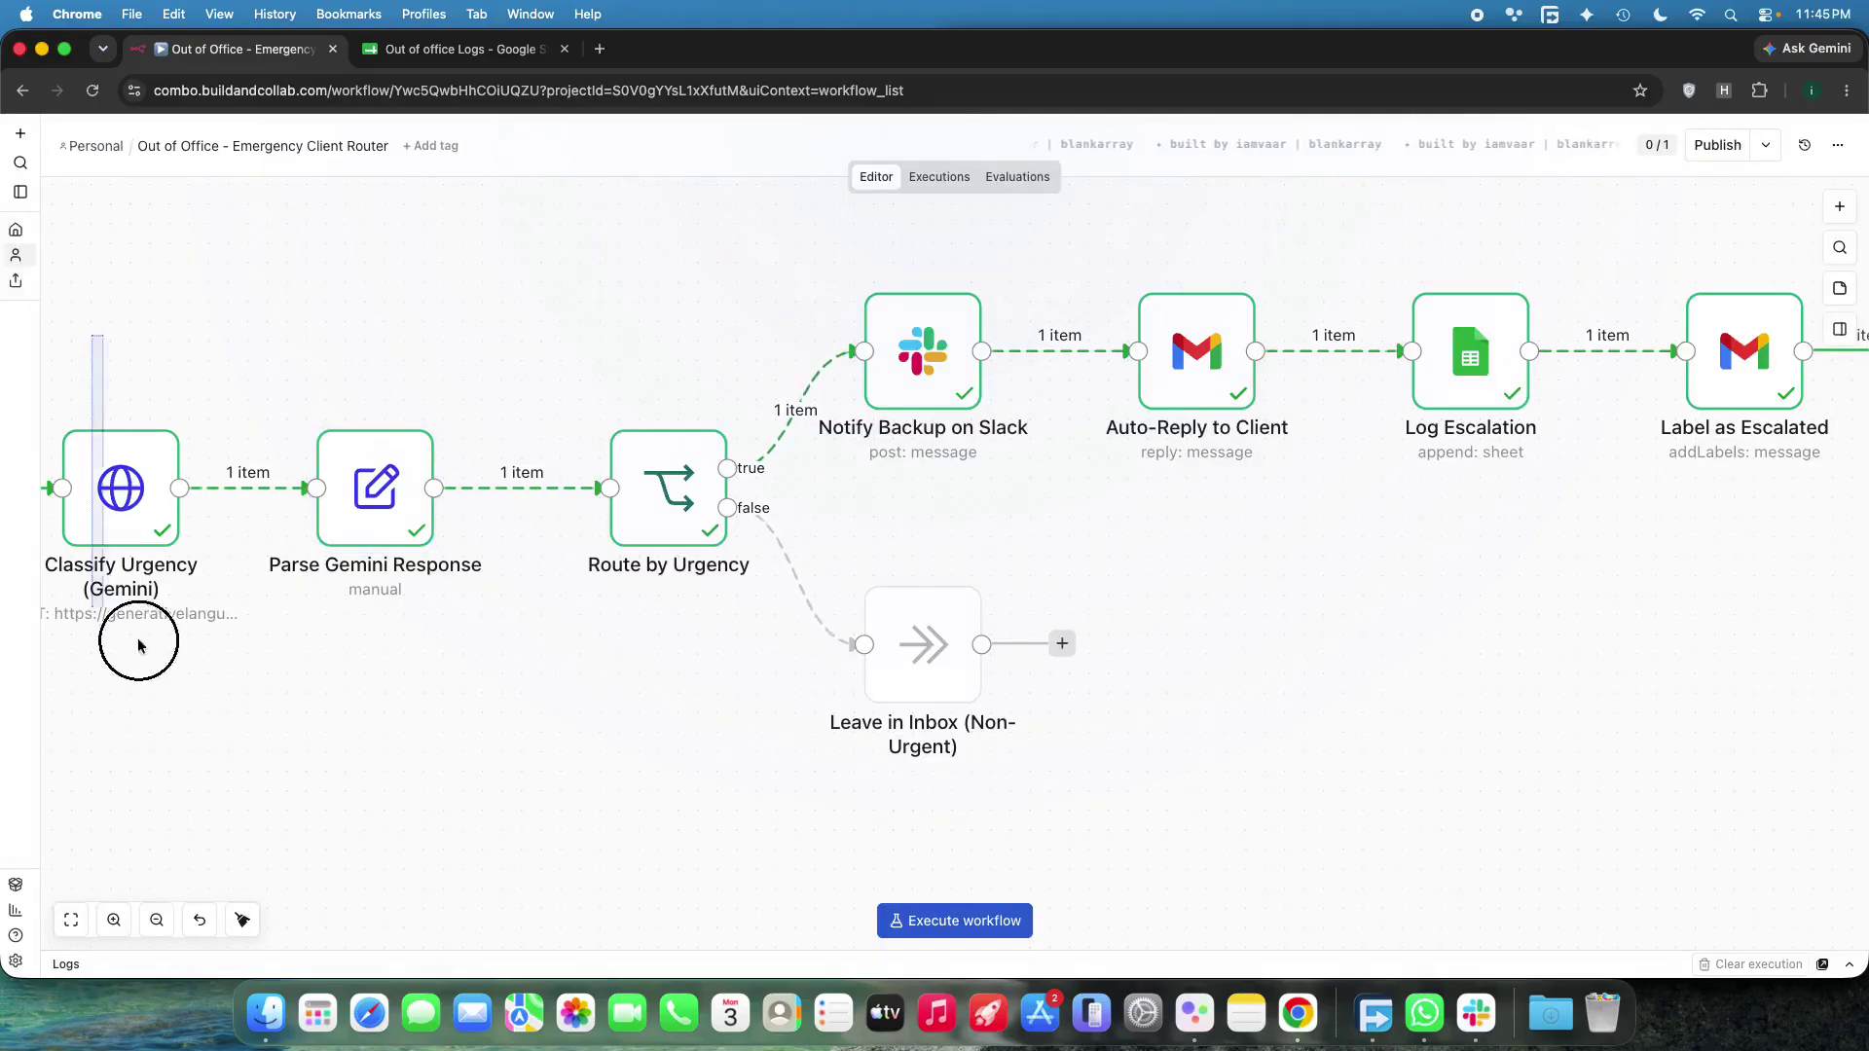
Inspect the Route by Urgency node's condition on the isCritical expression, then close it
{"action": "left_click_drag", "start_coordinate": [521, 692], "coordinate": [334, 680]}
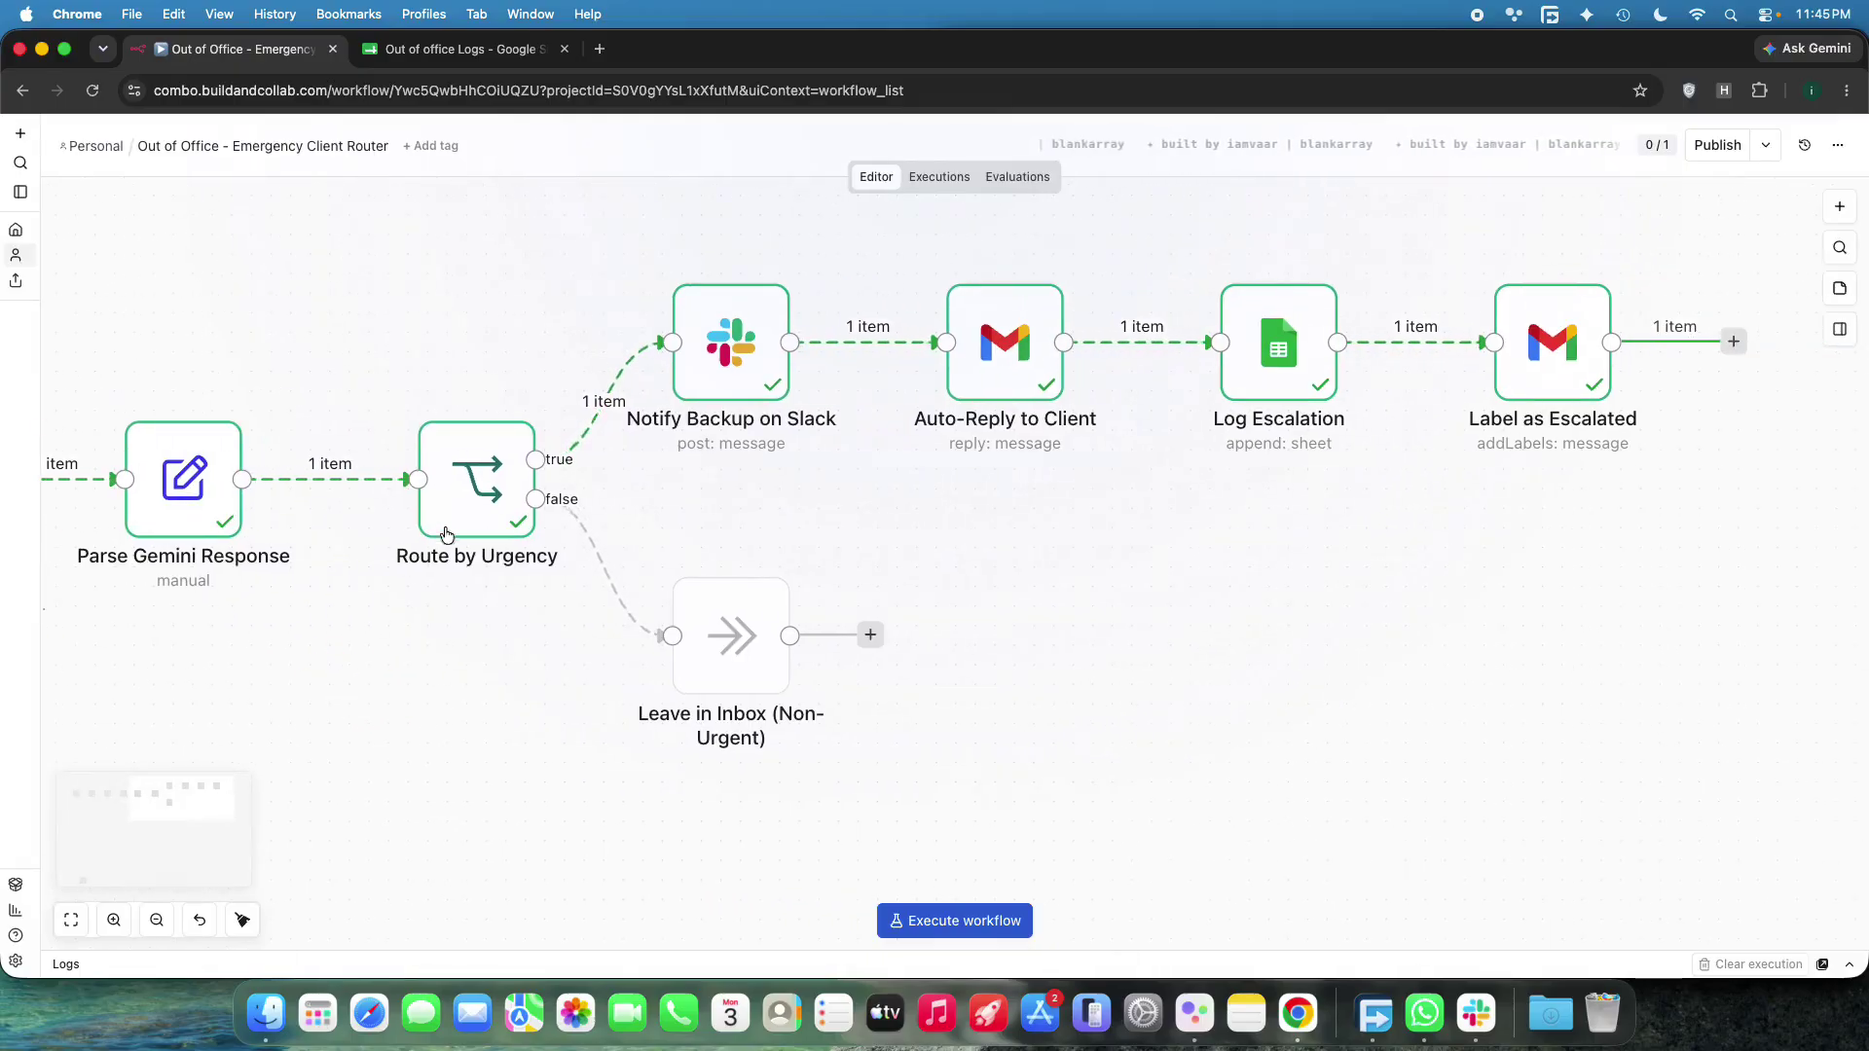
{"action": "double_click", "coordinate": [473, 488]}
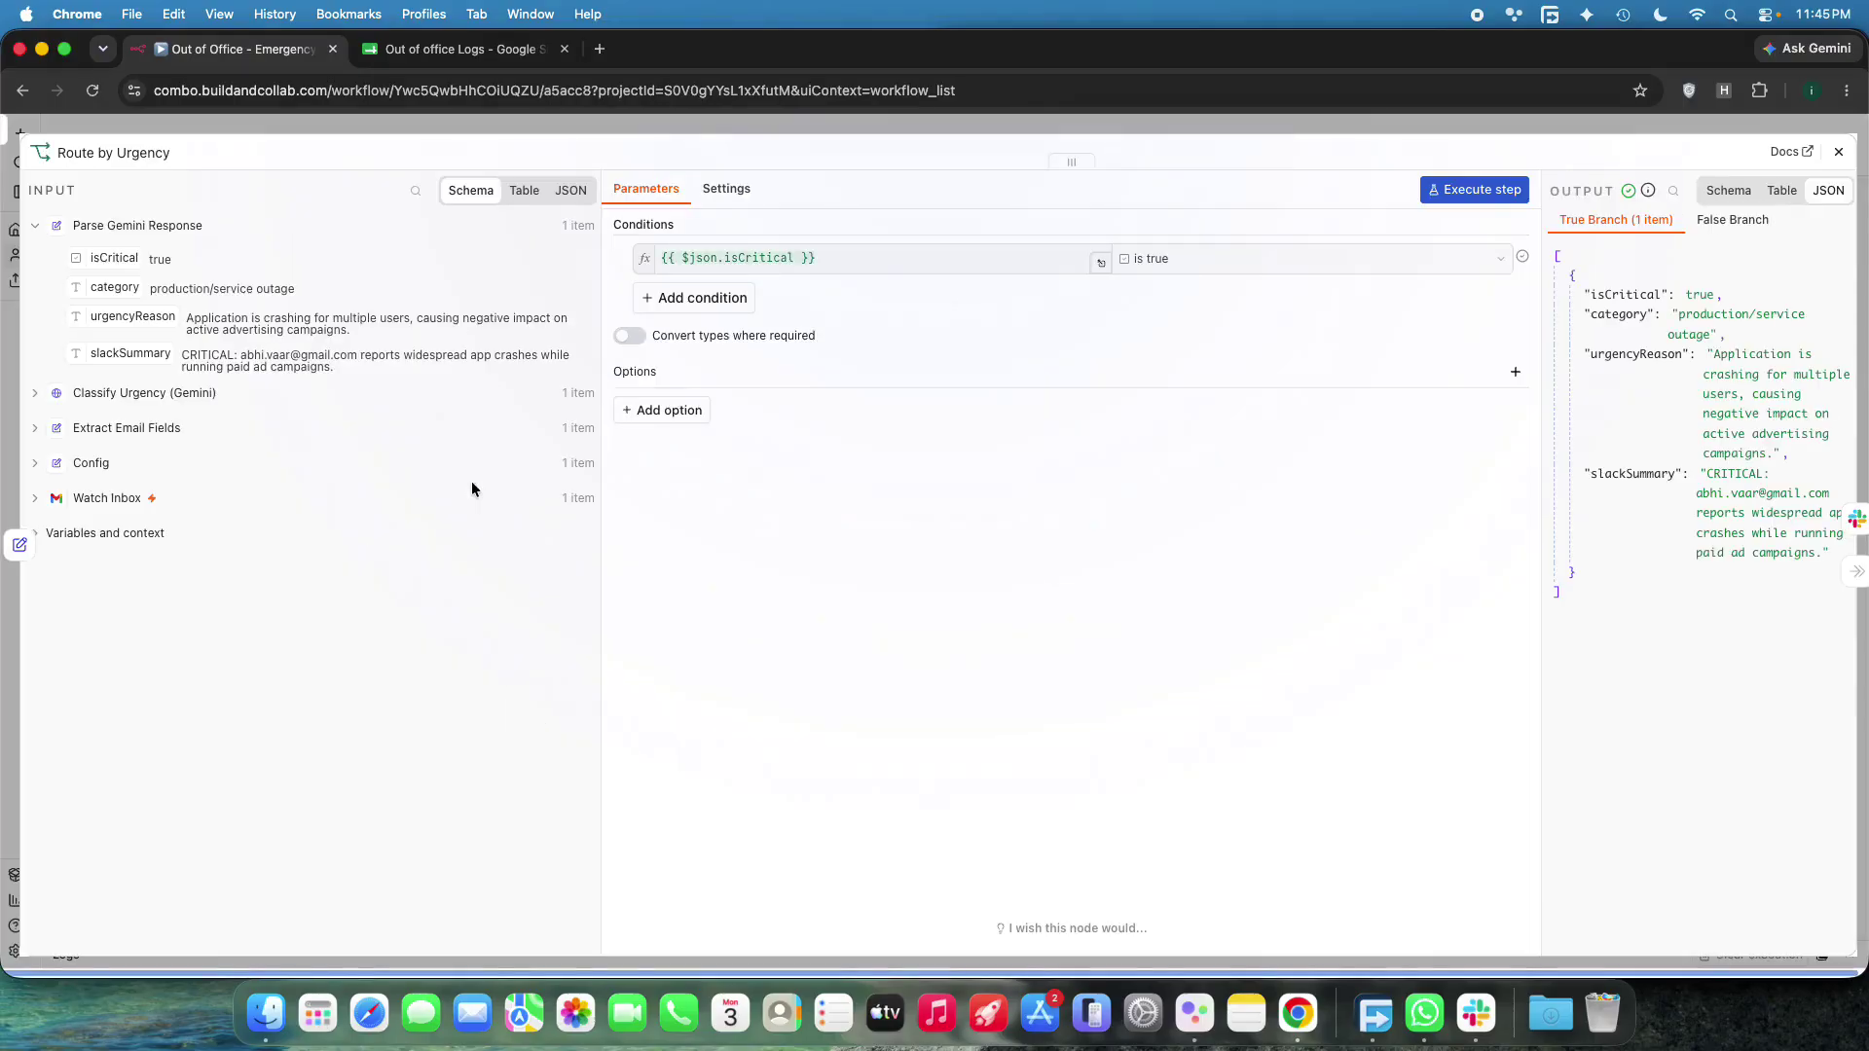
{"action": "left_click", "coordinate": [843, 257]}
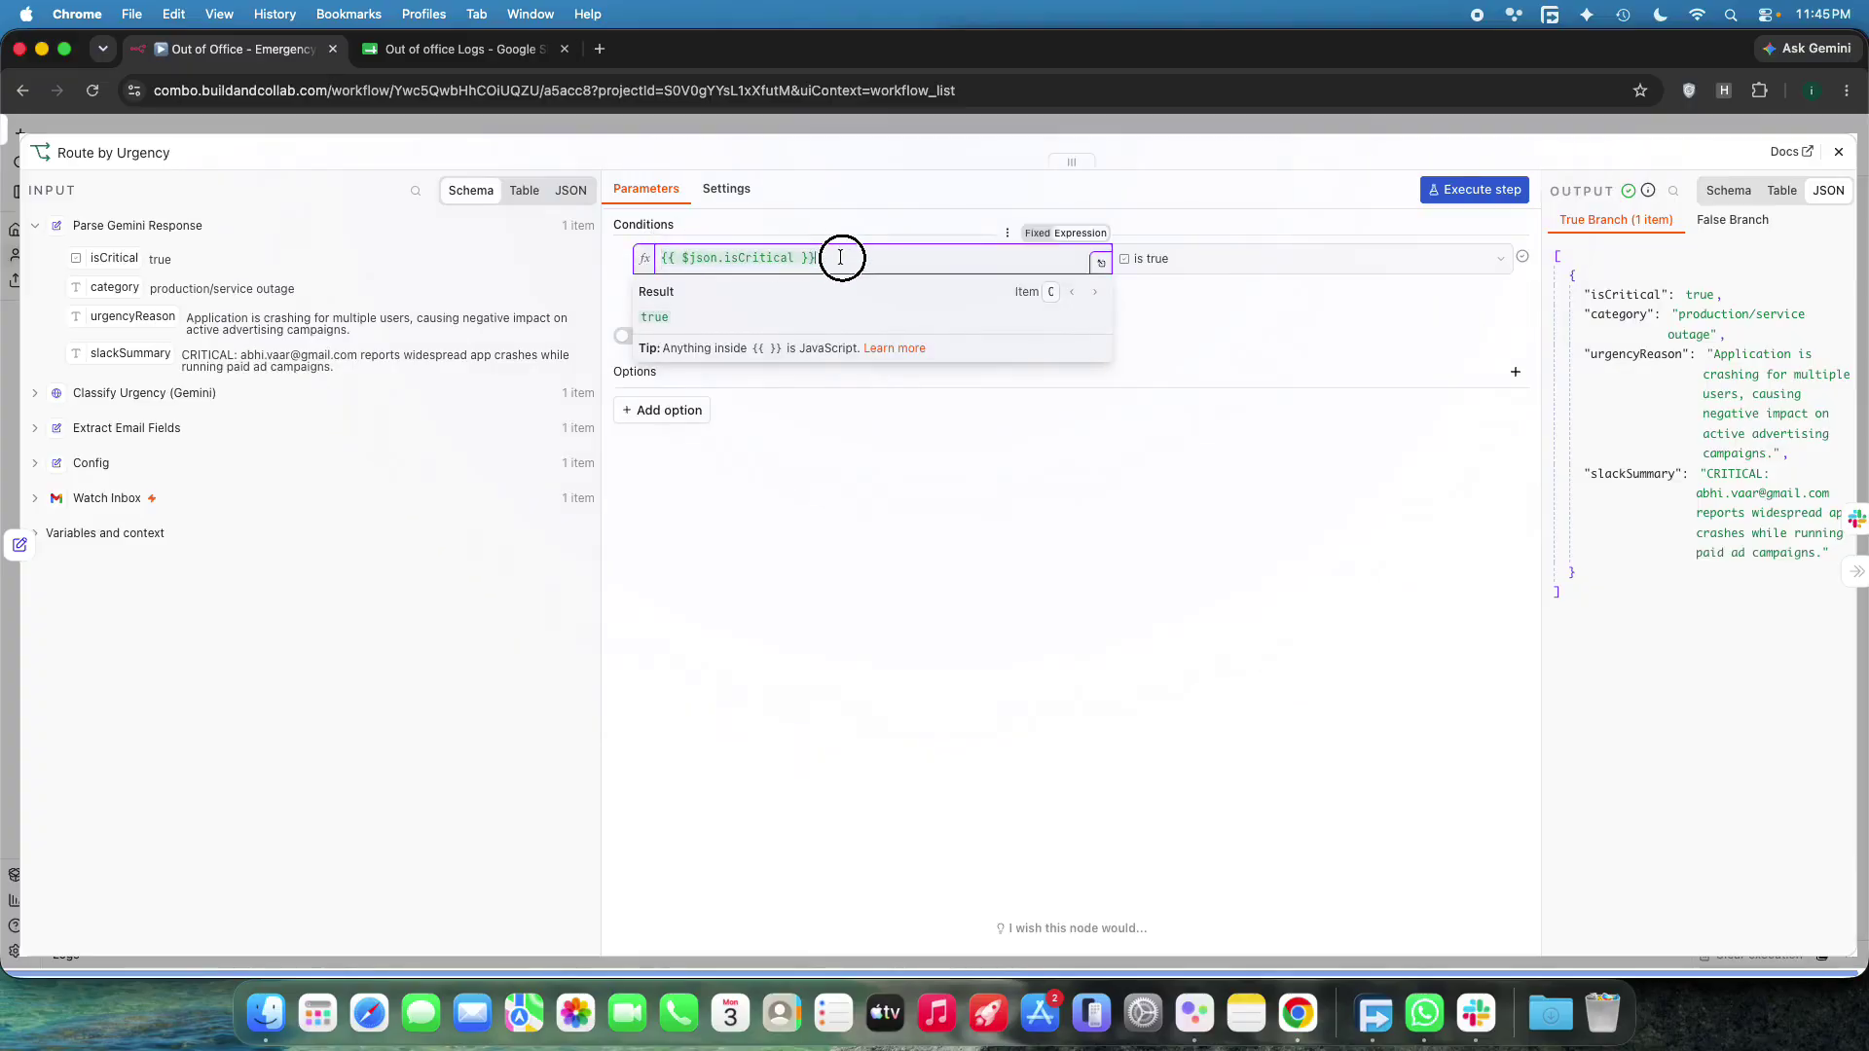
{"action": "left_click", "coordinate": [983, 563]}
{"action": "key", "text": "Escape"}
Trace the true branch through the Notify Backup on Slack, Auto-Reply to Client, Log Escalation and Label as Escalated nodes
{"action": "scroll", "coordinate": [530, 280], "scroll_direction": "right", "scroll_amount": 3}
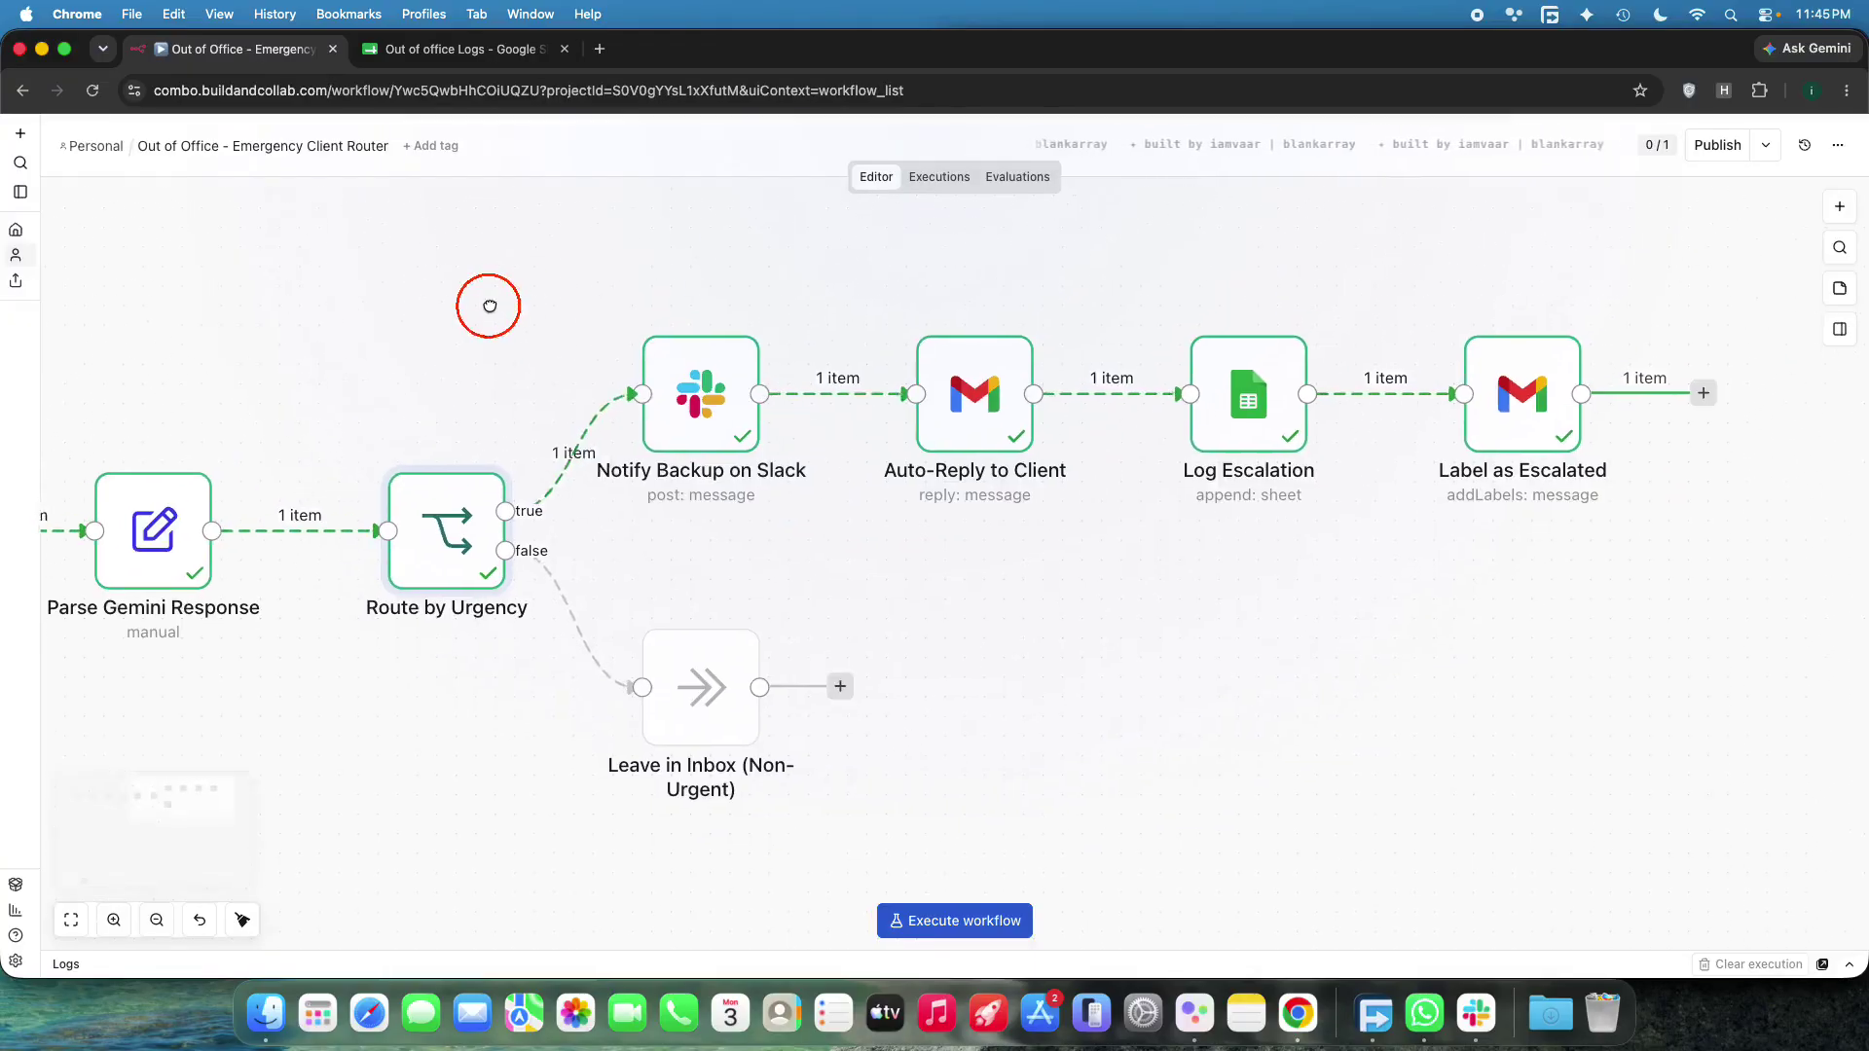
{"action": "left_click_drag", "start_coordinate": [452, 335], "coordinate": [958, 594]}
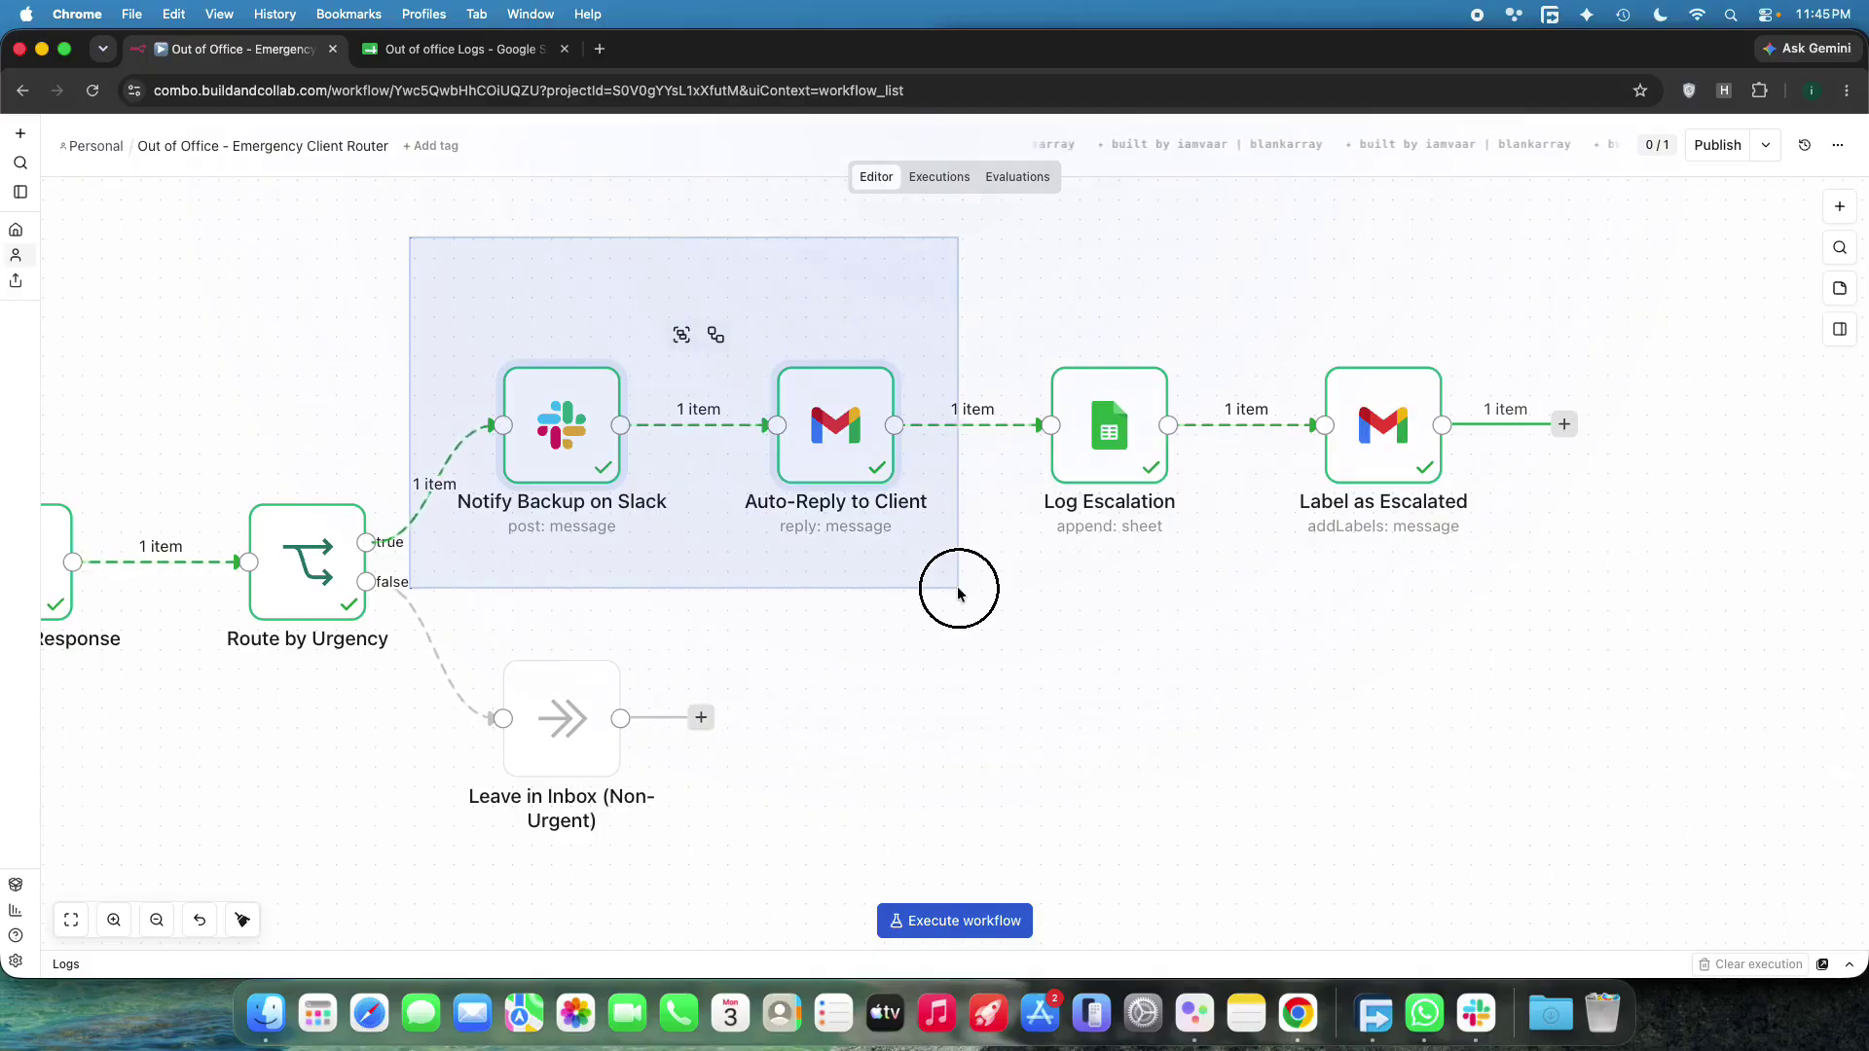
{"action": "left_click_drag", "start_coordinate": [958, 591], "coordinate": [1265, 589]}
{"action": "left_click", "coordinate": [1349, 668]}
{"action": "left_click_drag", "start_coordinate": [980, 292], "coordinate": [1265, 623]}
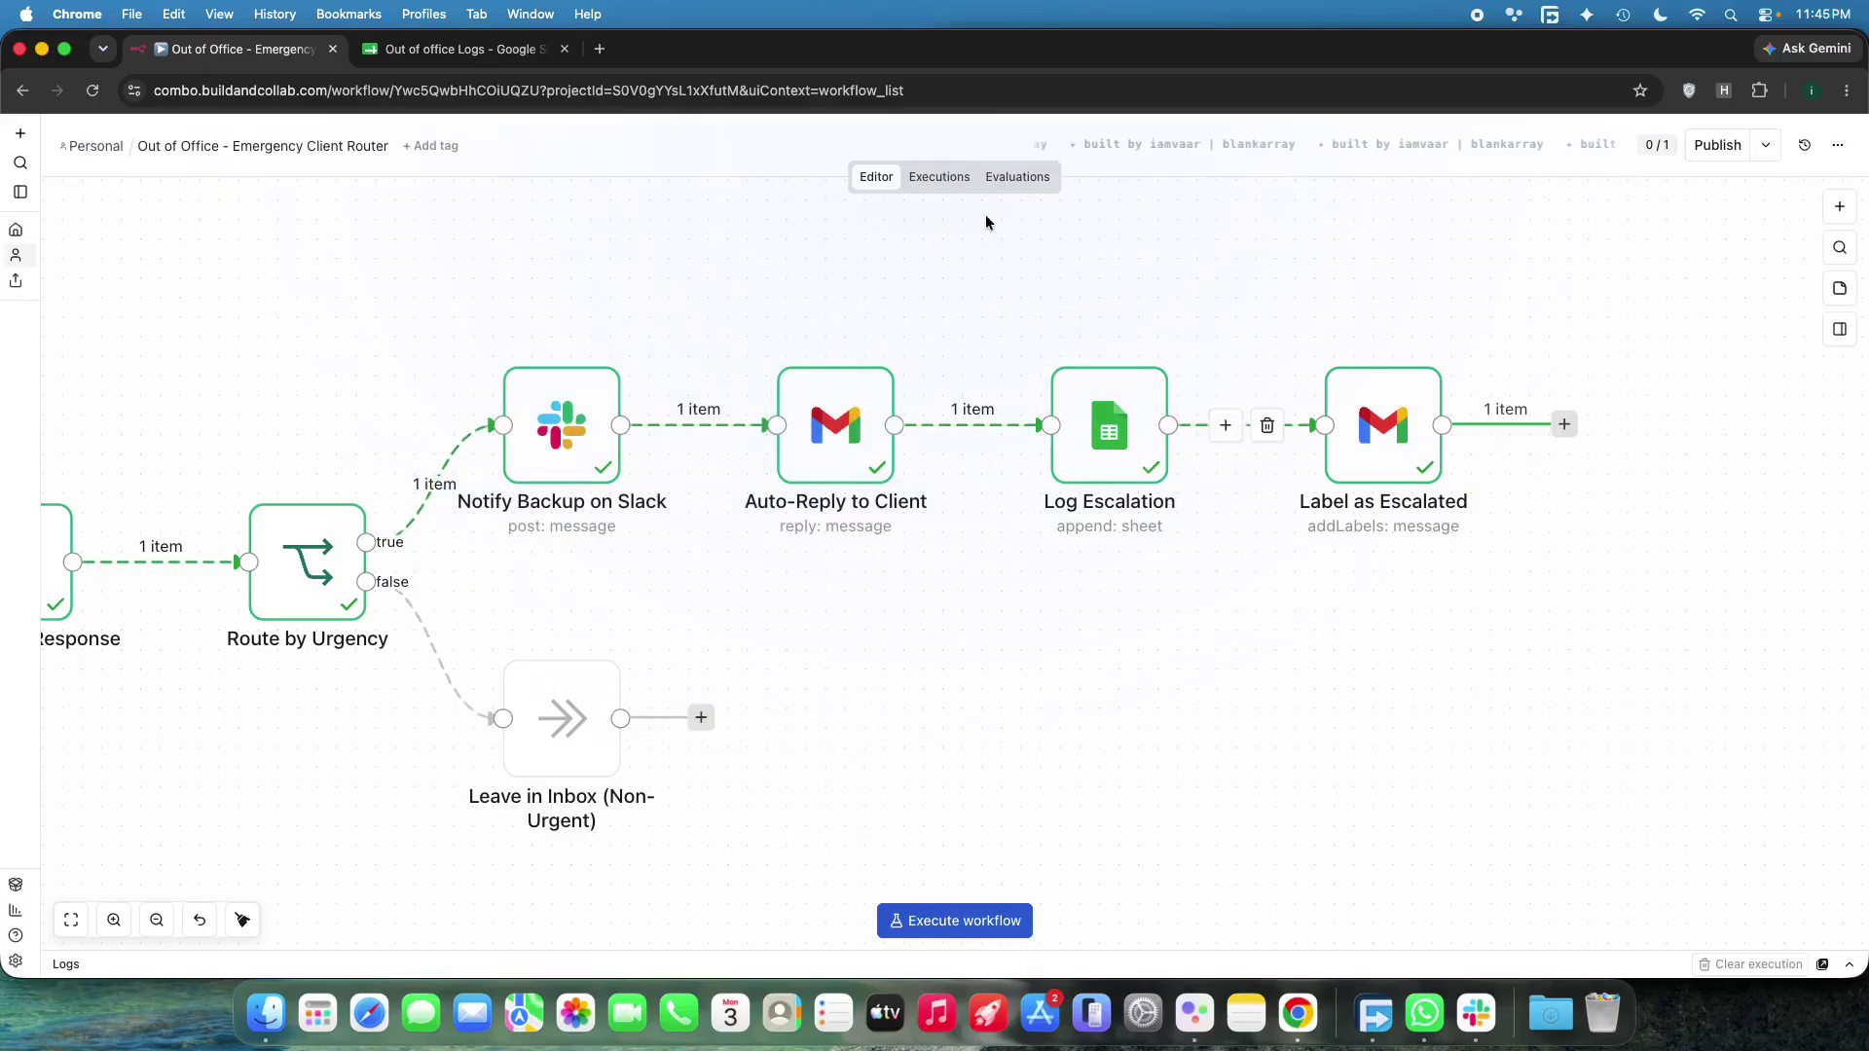
{"action": "scroll", "coordinate": [1080, 267], "scroll_direction": "right", "scroll_amount": 5}
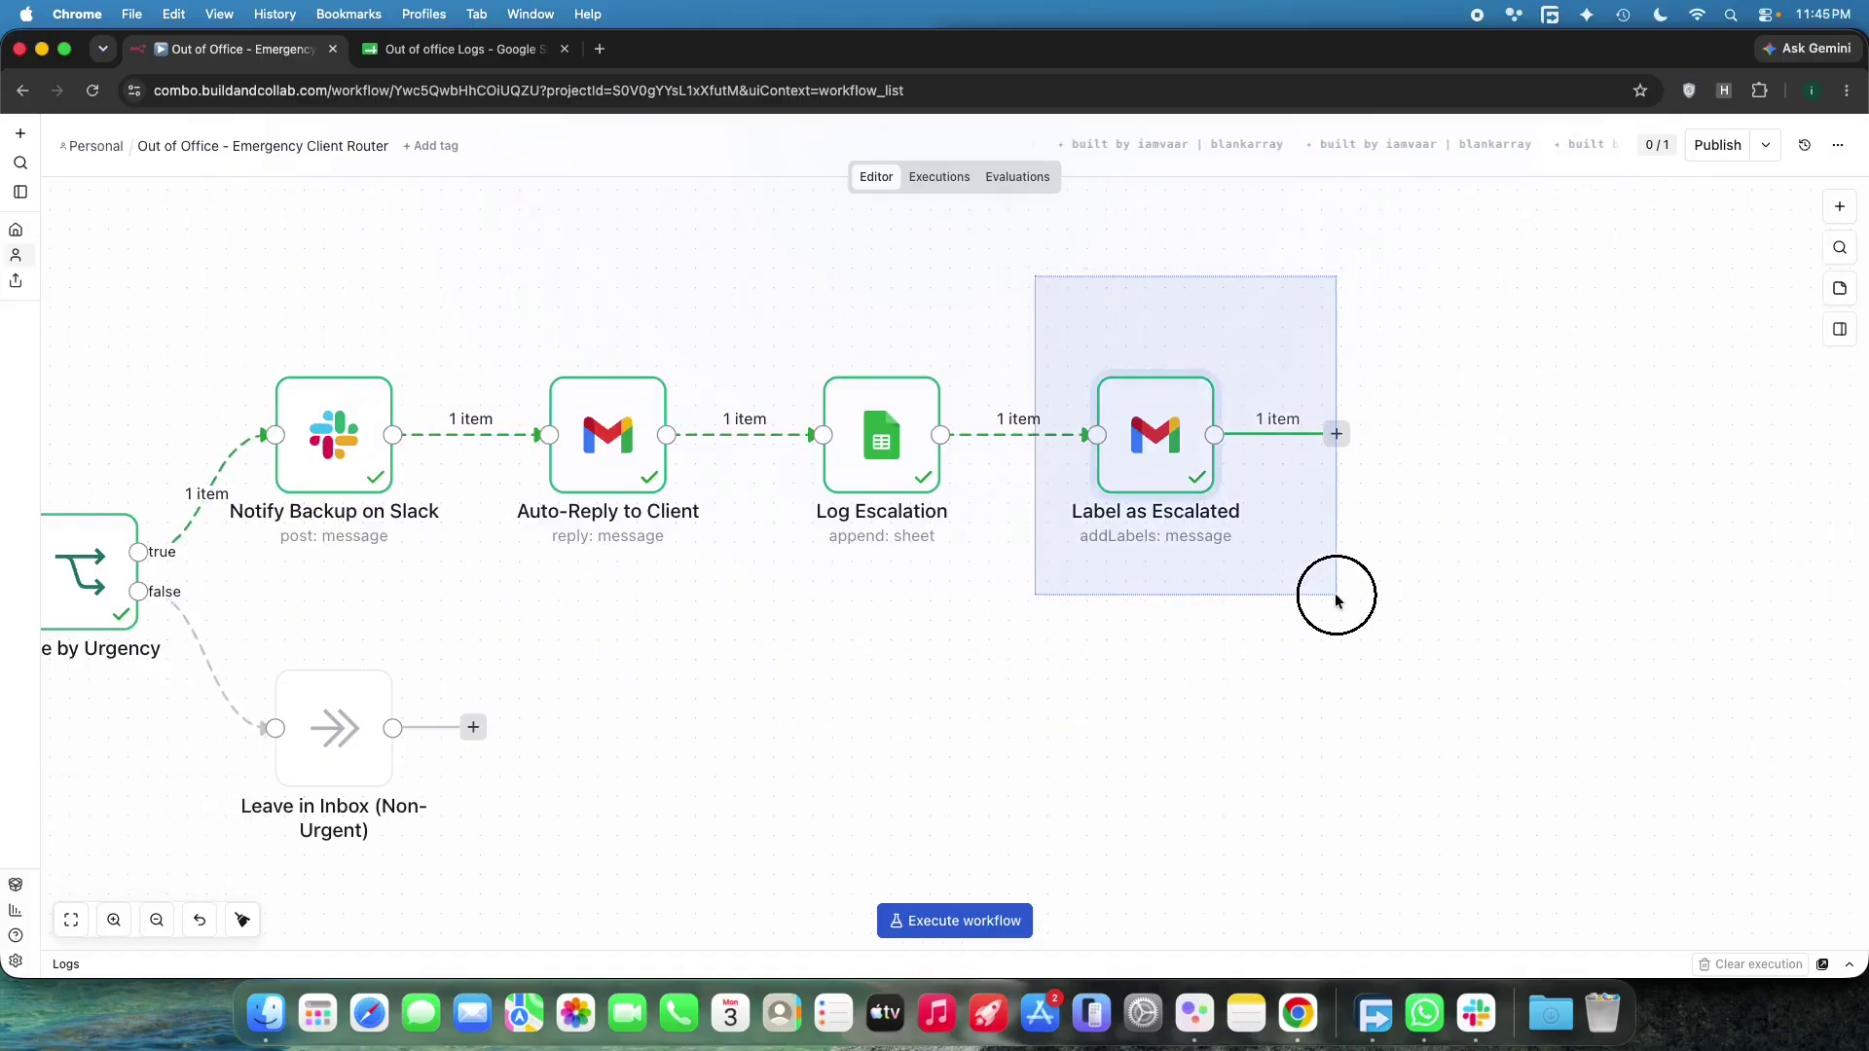
{"action": "left_click_drag", "start_coordinate": [246, 262], "coordinate": [868, 601]}
{"action": "left_click_drag", "start_coordinate": [1038, 248], "coordinate": [1042, 309]}
{"action": "scroll", "coordinate": [1046, 306], "scroll_direction": "up", "scroll_amount": 5}
{"action": "scroll", "coordinate": [1015, 305], "scroll_direction": "down", "scroll_amount": 5}
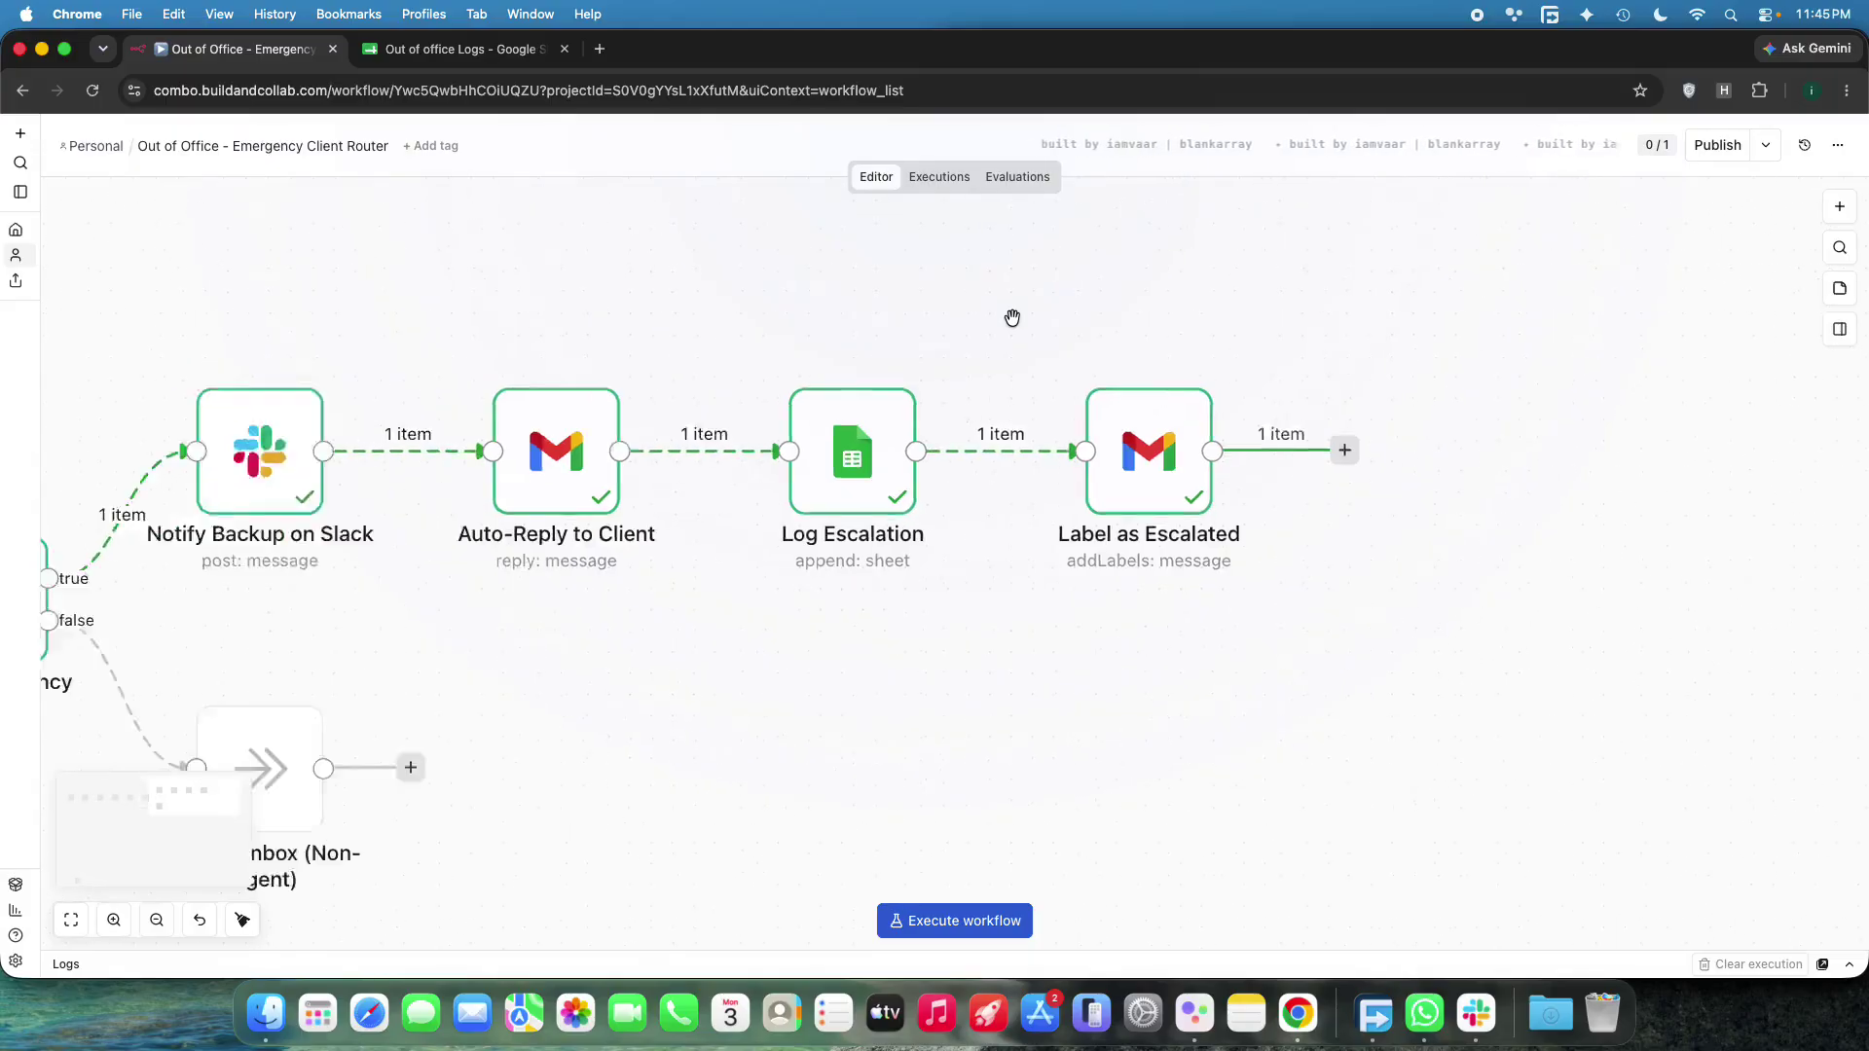
Follow the false branch from Route by Urgency to the Leave in Inbox (Non-Urgent) node
{"action": "left_click_drag", "start_coordinate": [617, 646], "coordinate": [872, 554]}
{"action": "double_click", "coordinate": [416, 443]}
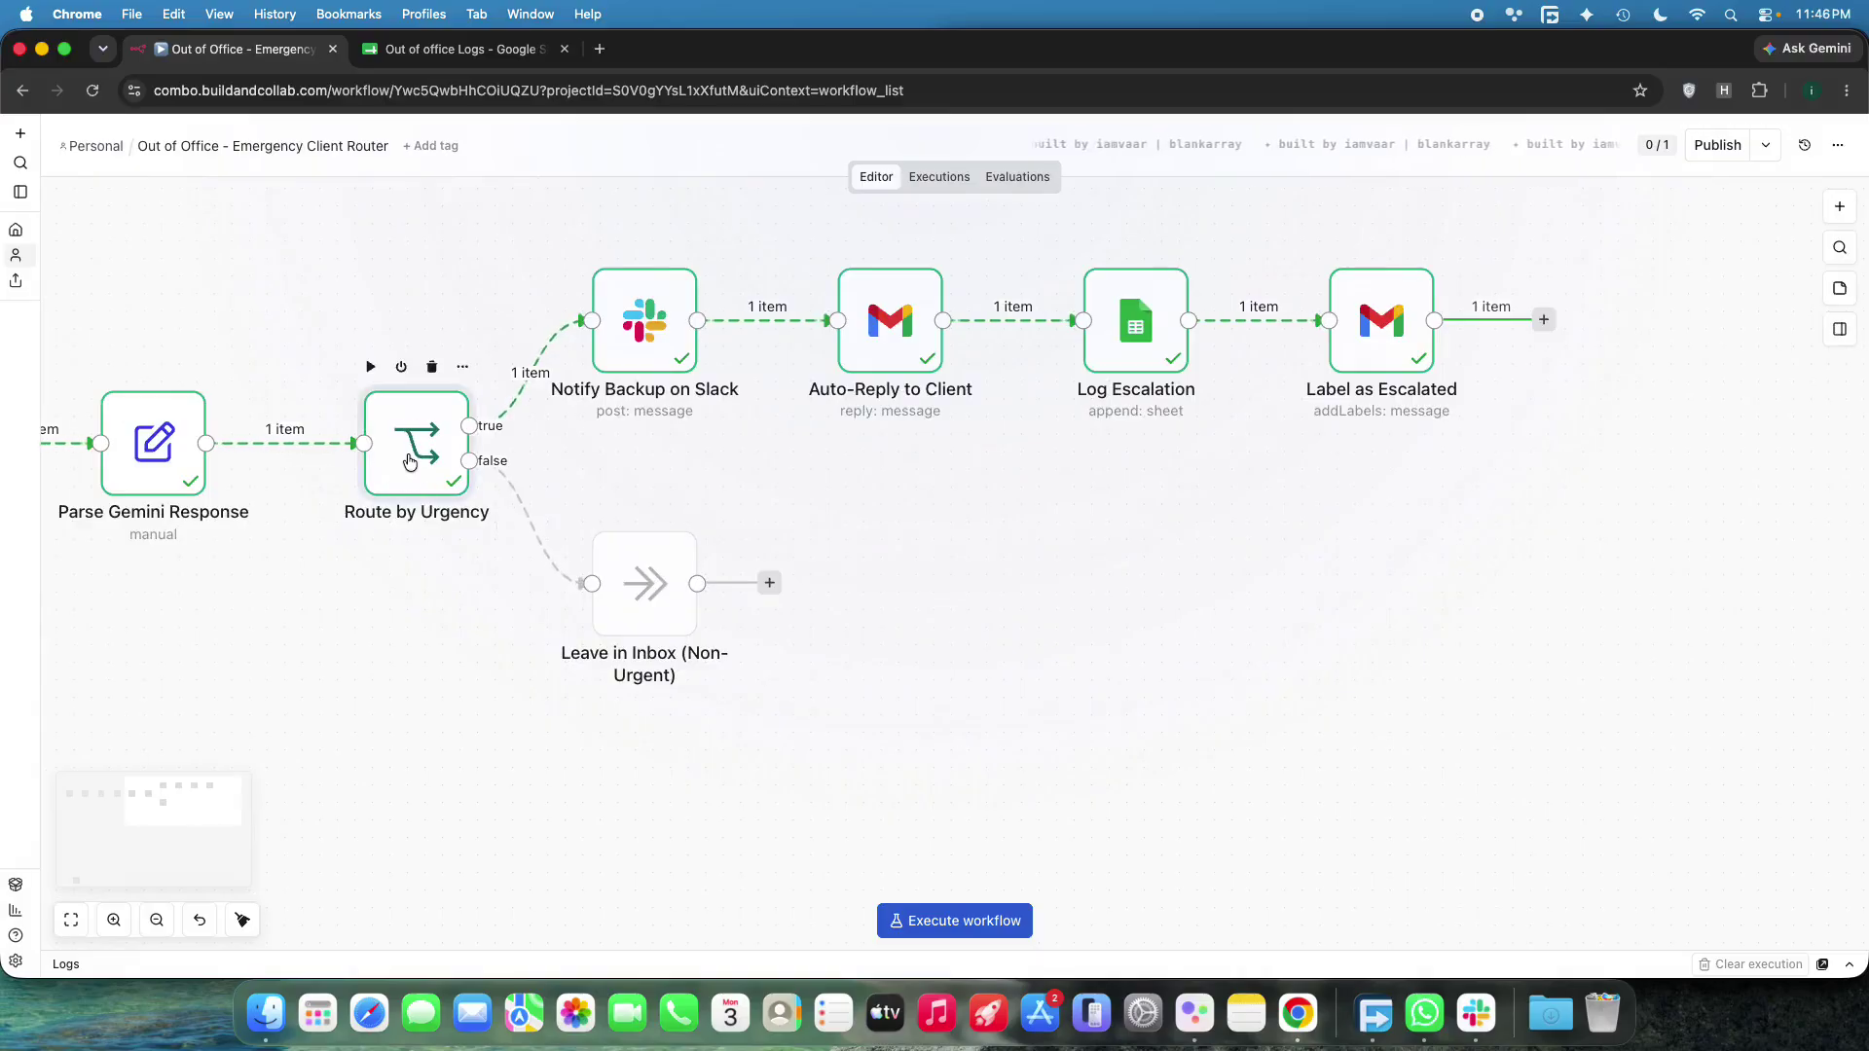
{"action": "key", "text": "Escape"}
{"action": "left_click", "coordinate": [655, 588]}
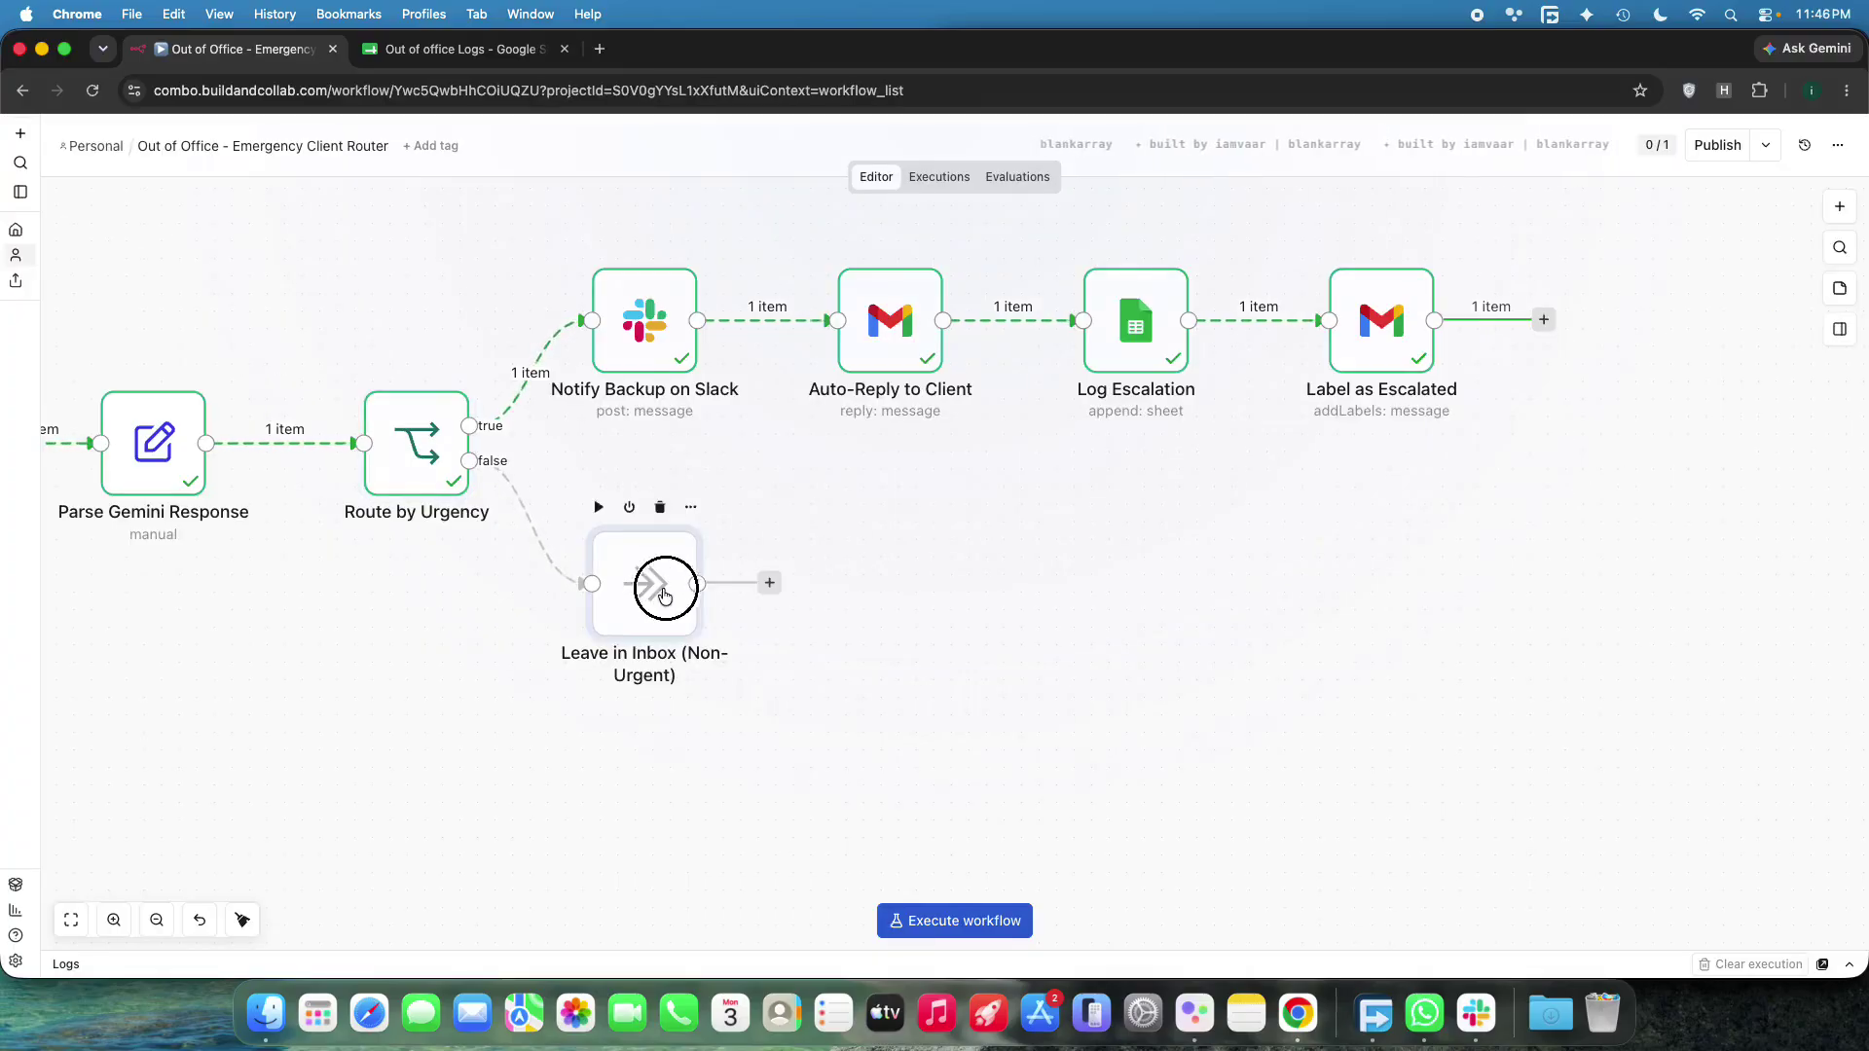
{"action": "left_click", "coordinate": [971, 588]}
Review the whole workflow at once, from the Watch Inbox trigger to both branches after Route by Urgency
{"action": "scroll", "coordinate": [936, 586], "scroll_direction": "down", "scroll_amount": 5}
{"action": "left_click_drag", "start_coordinate": [949, 584], "coordinate": [1421, 550]}
{"action": "scroll", "coordinate": [1226, 543], "scroll_direction": "up", "scroll_amount": 1}
{"action": "scroll", "coordinate": [1226, 543], "scroll_direction": "up", "scroll_amount": 2}
{"action": "scroll", "coordinate": [1303, 542], "scroll_direction": "up", "scroll_amount": 2}
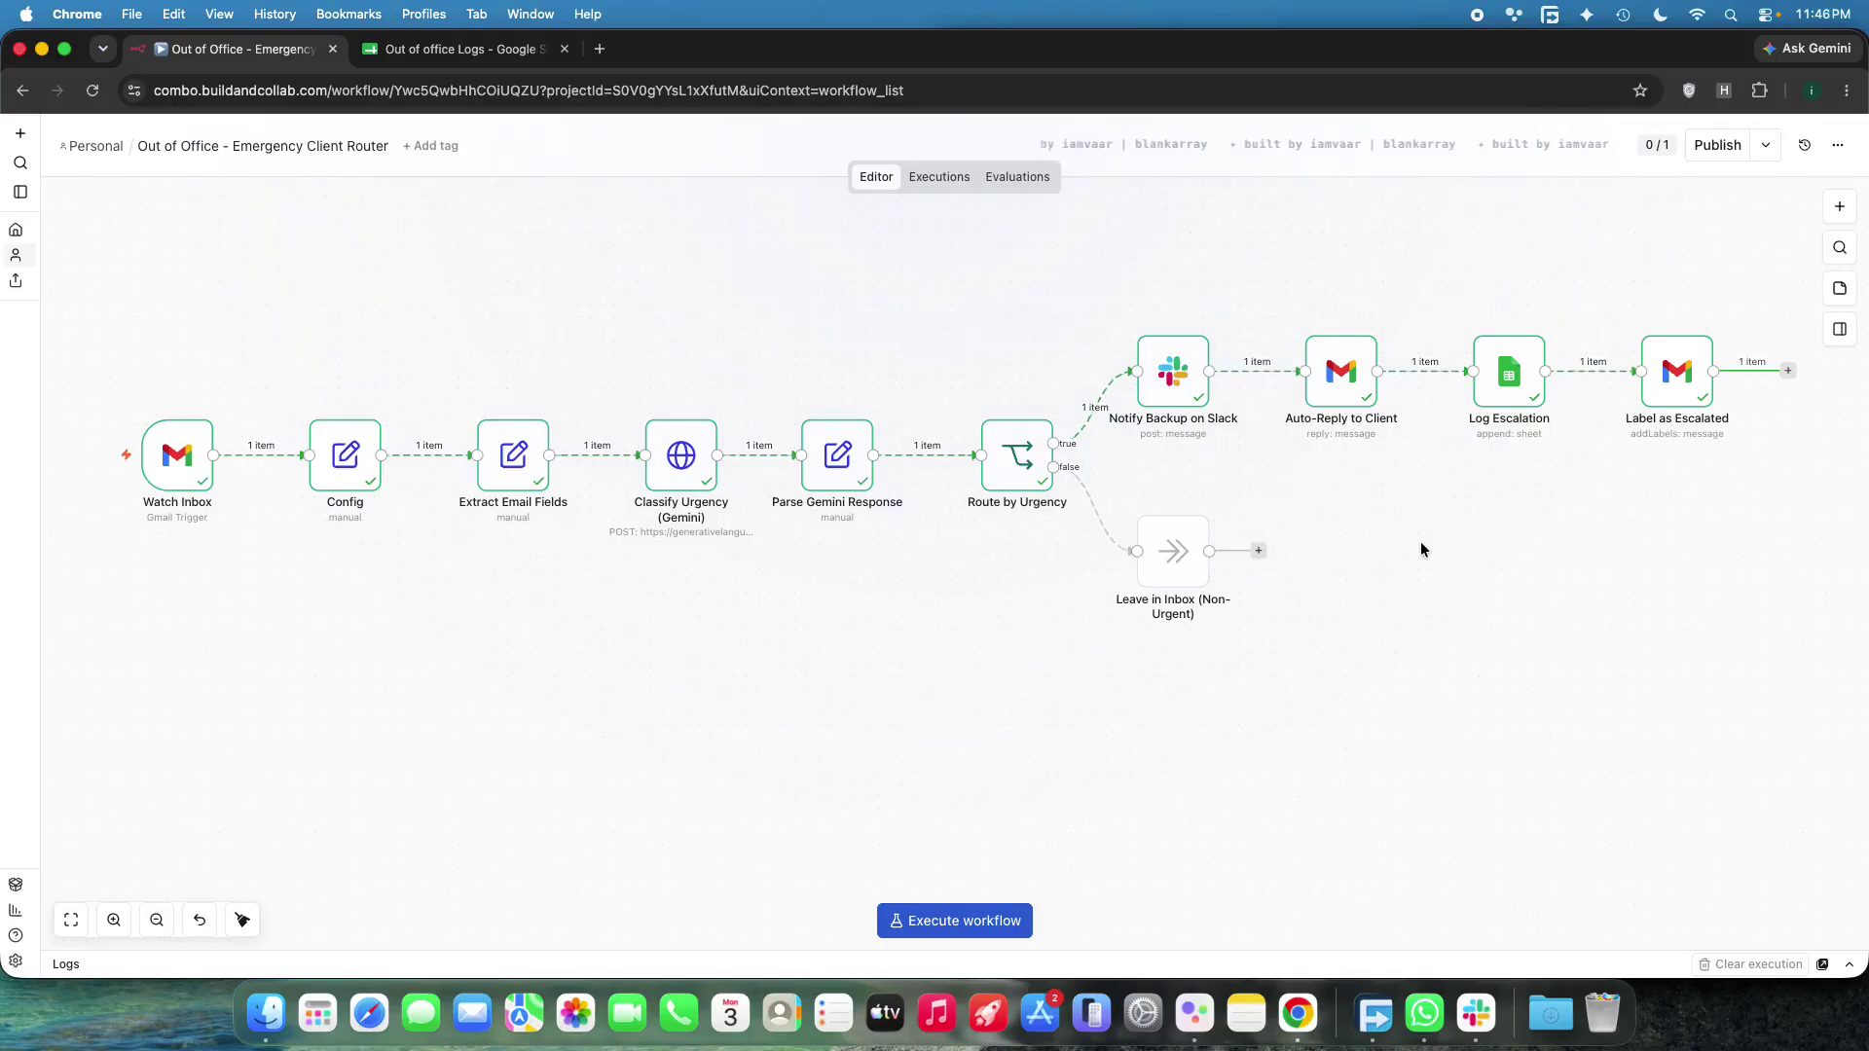
{"action": "left_click_drag", "start_coordinate": [1420, 550], "coordinate": [1410, 572]}
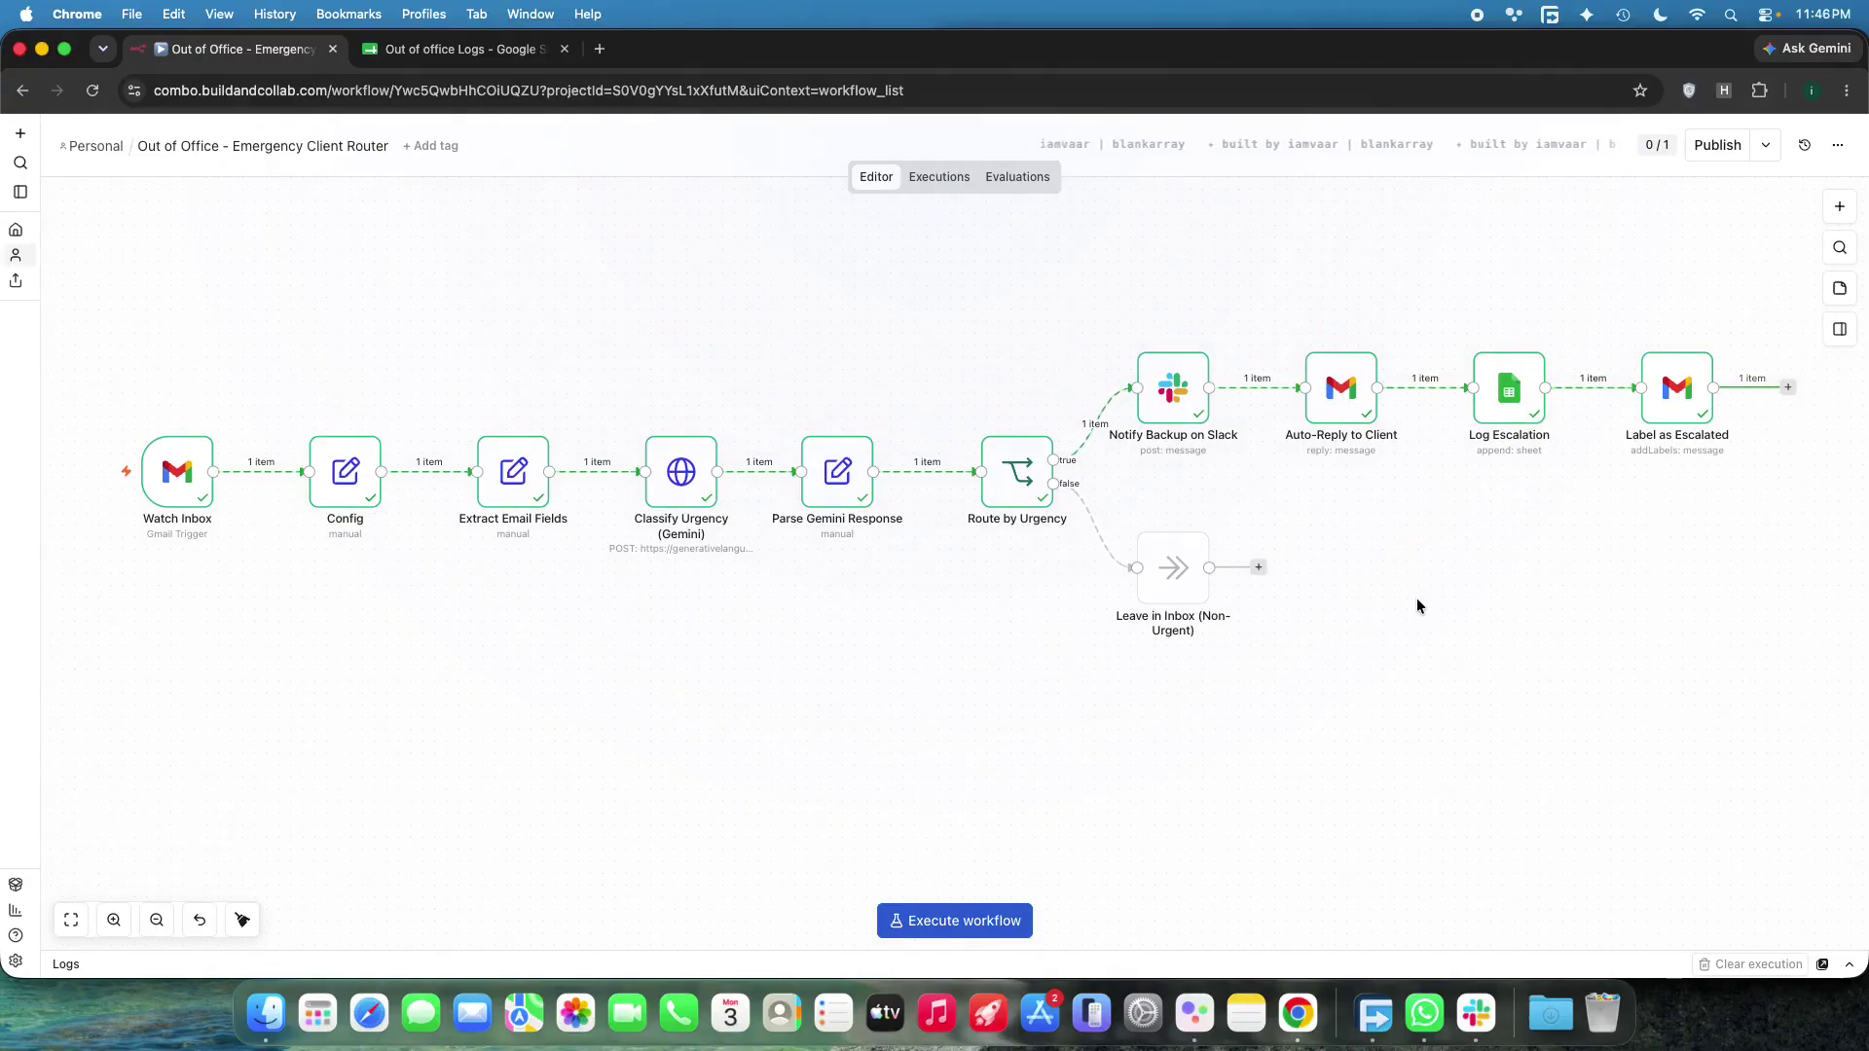